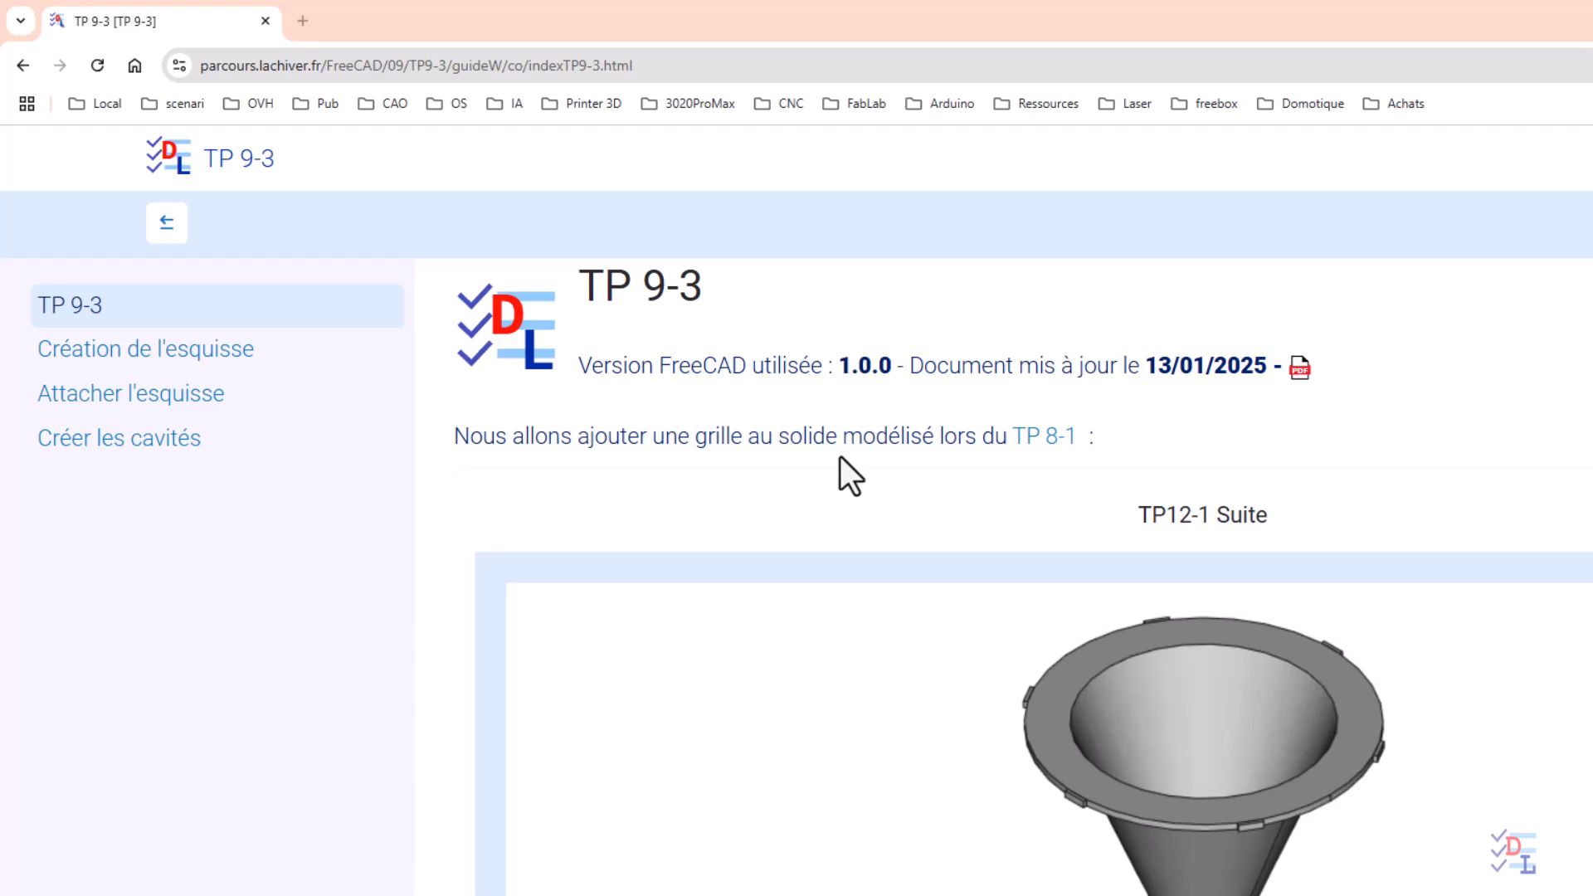
# Review the TP 9-3 preview images and dimension drawing, and download the starting document TP9-3-initial.FCStd
pyautogui.scroll(1, 838, 479)
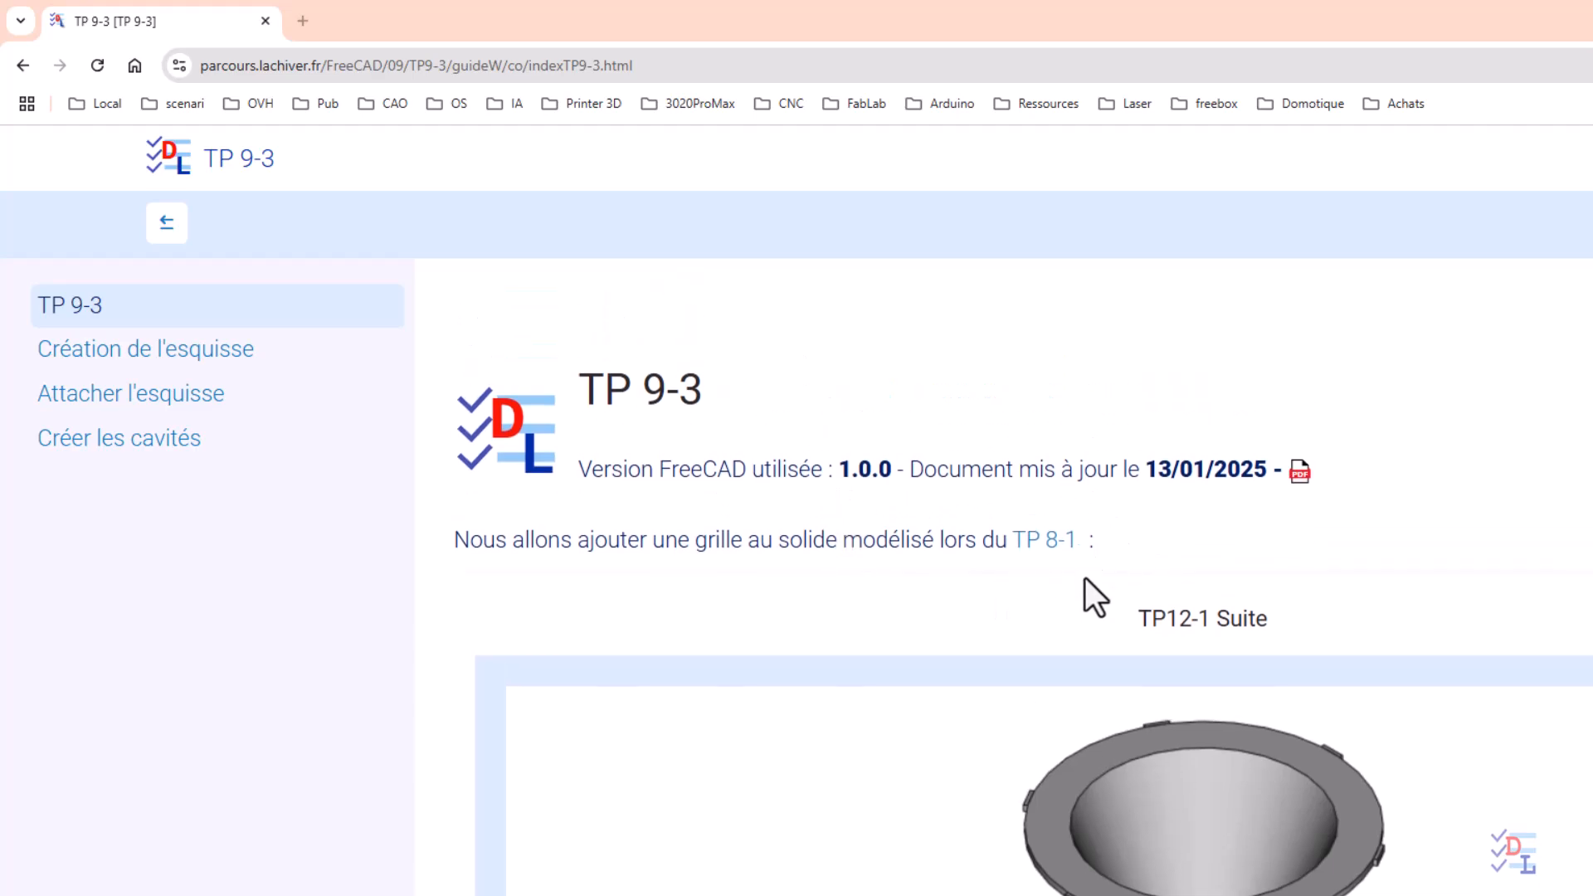
pyautogui.scroll(-1, 935, 747)
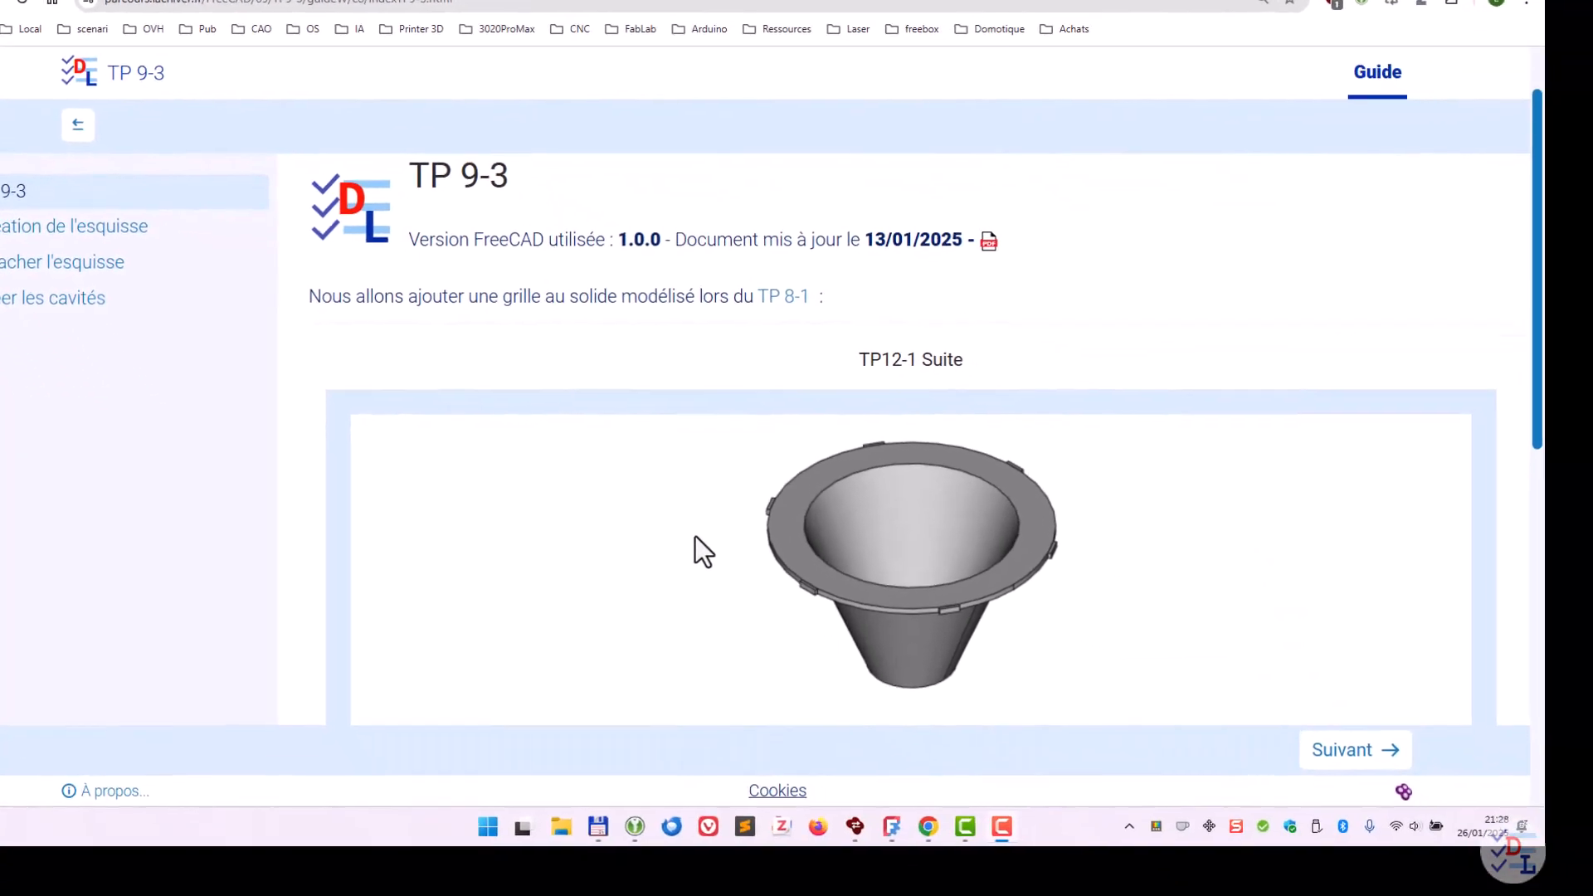
pyautogui.scroll(-1, 694, 536)
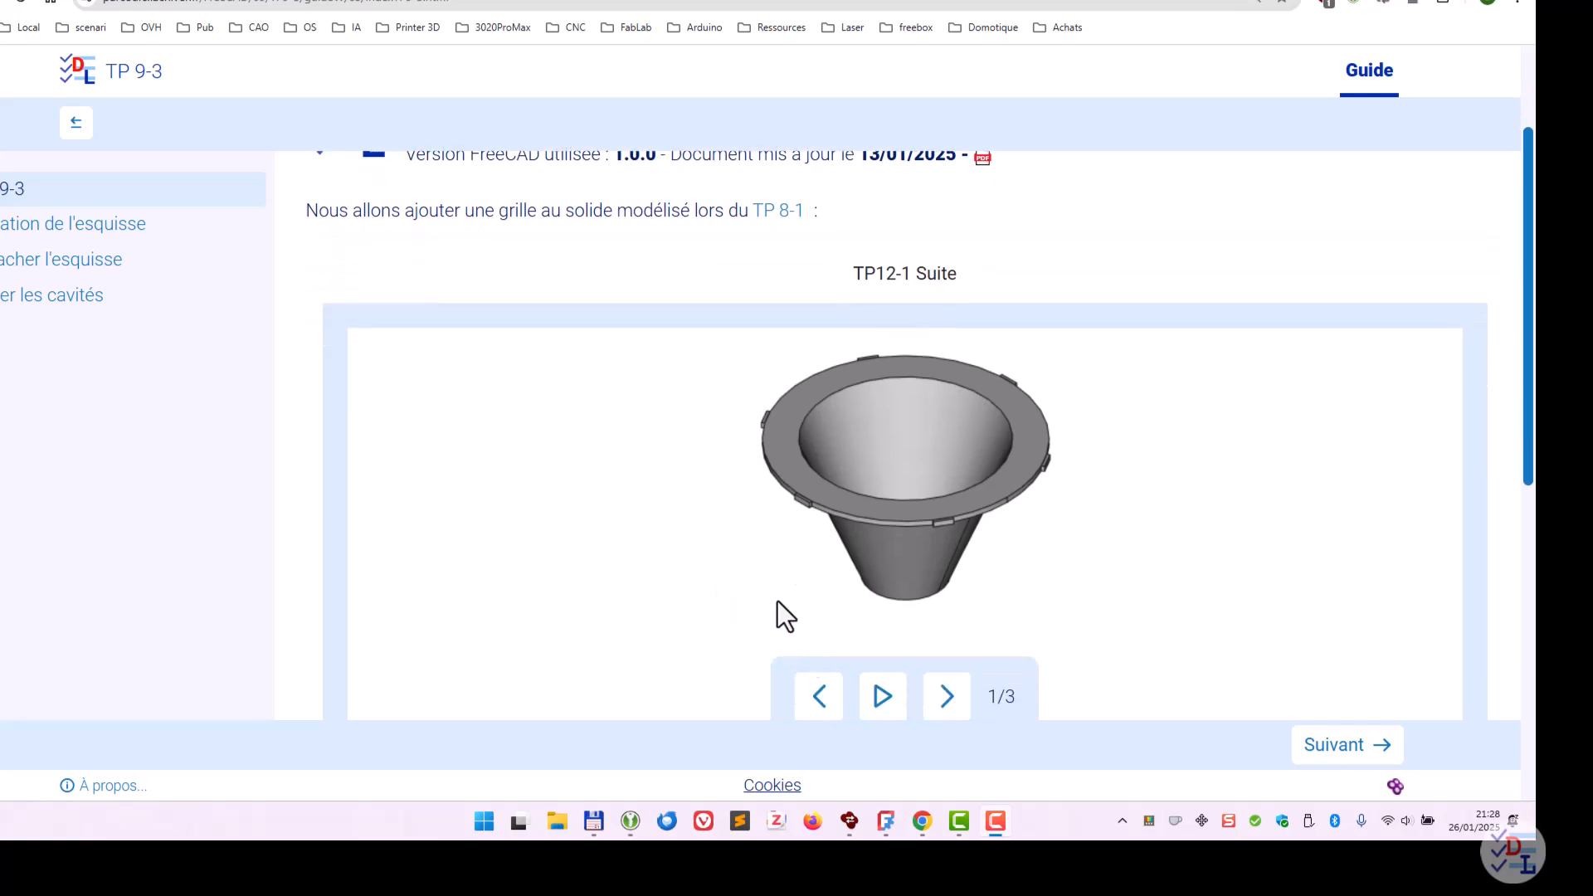
pyautogui.scroll(-1, 809, 614)
pyautogui.click(883, 614)
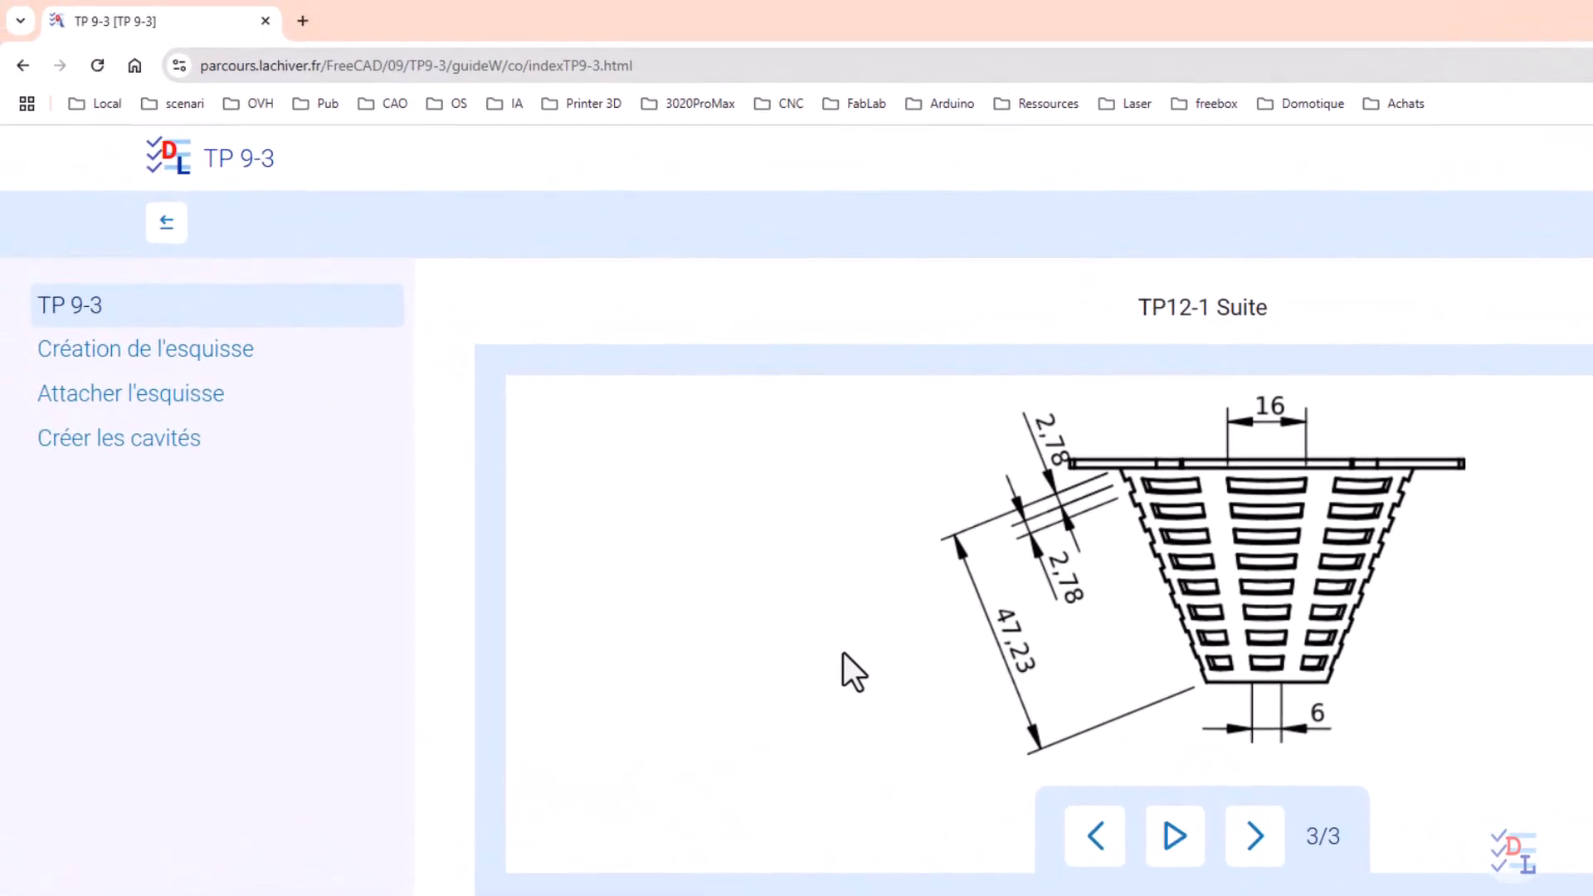
pyautogui.scroll(-6, 843, 652)
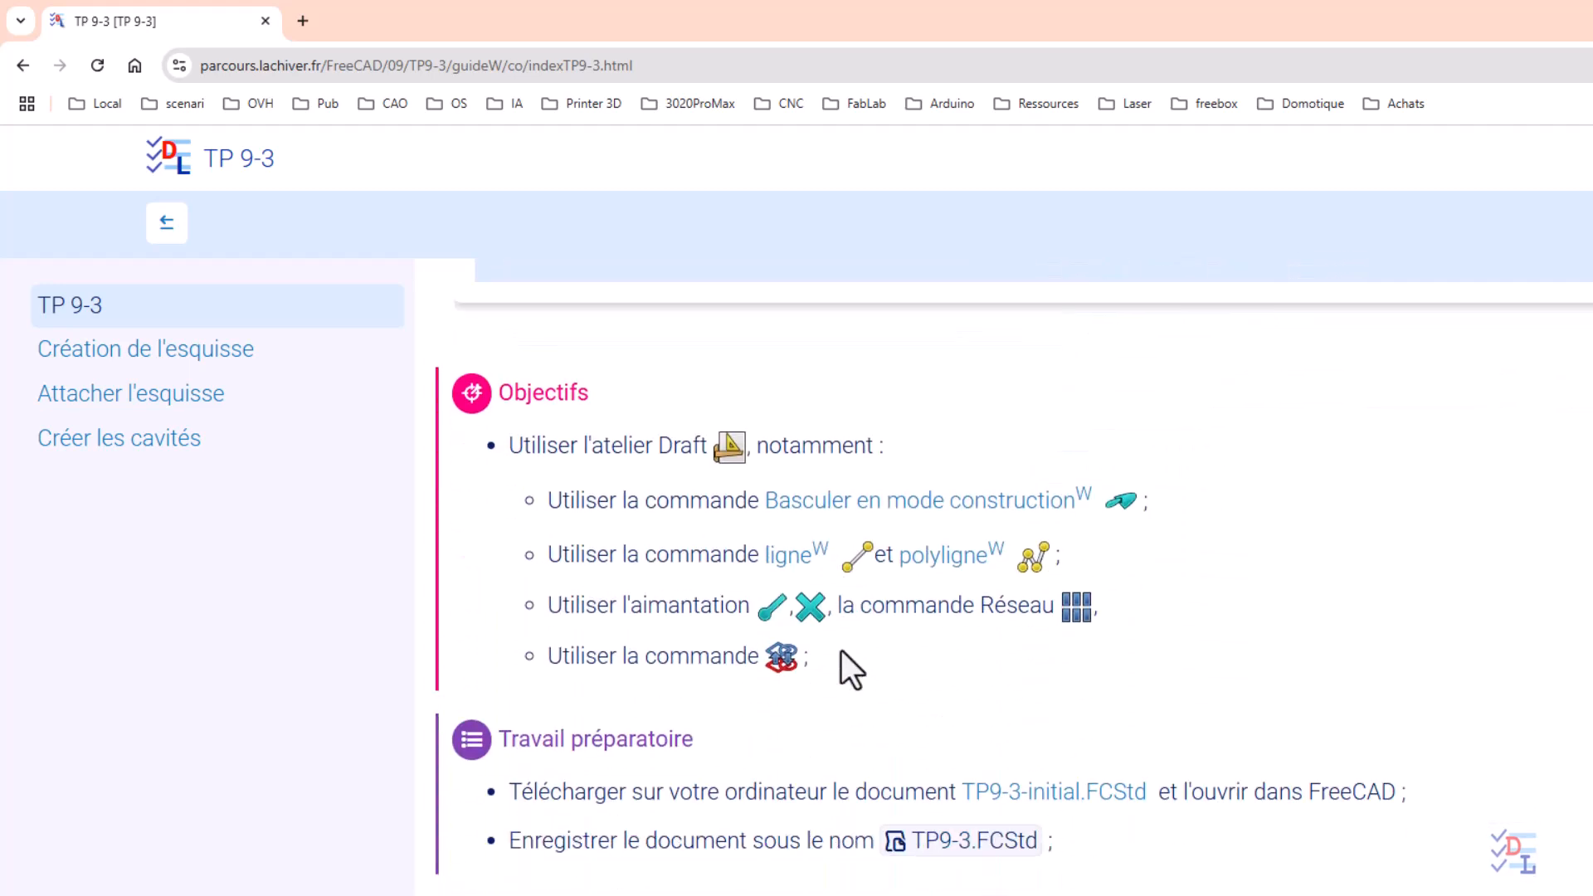
pyautogui.click(1036, 800)
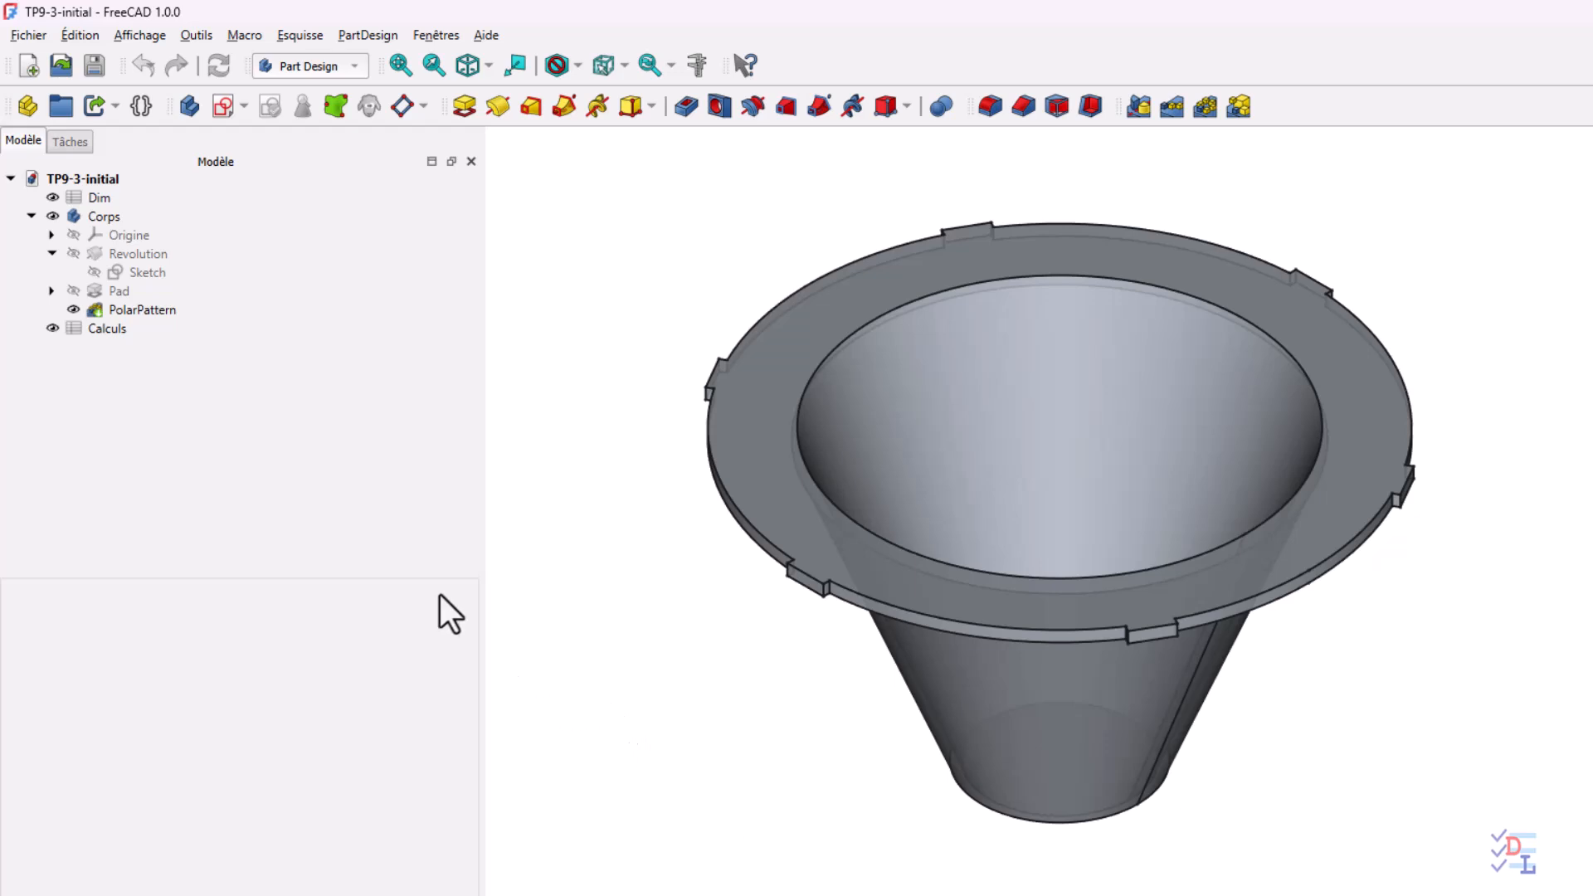
# In FreeCAD, save the opened TP9-3-initial document as TP9-3.FCStd in the ParcoursFreeCAD folder
pyautogui.click(33, 37)
pyautogui.click(68, 190)
pyautogui.click(93, 65)
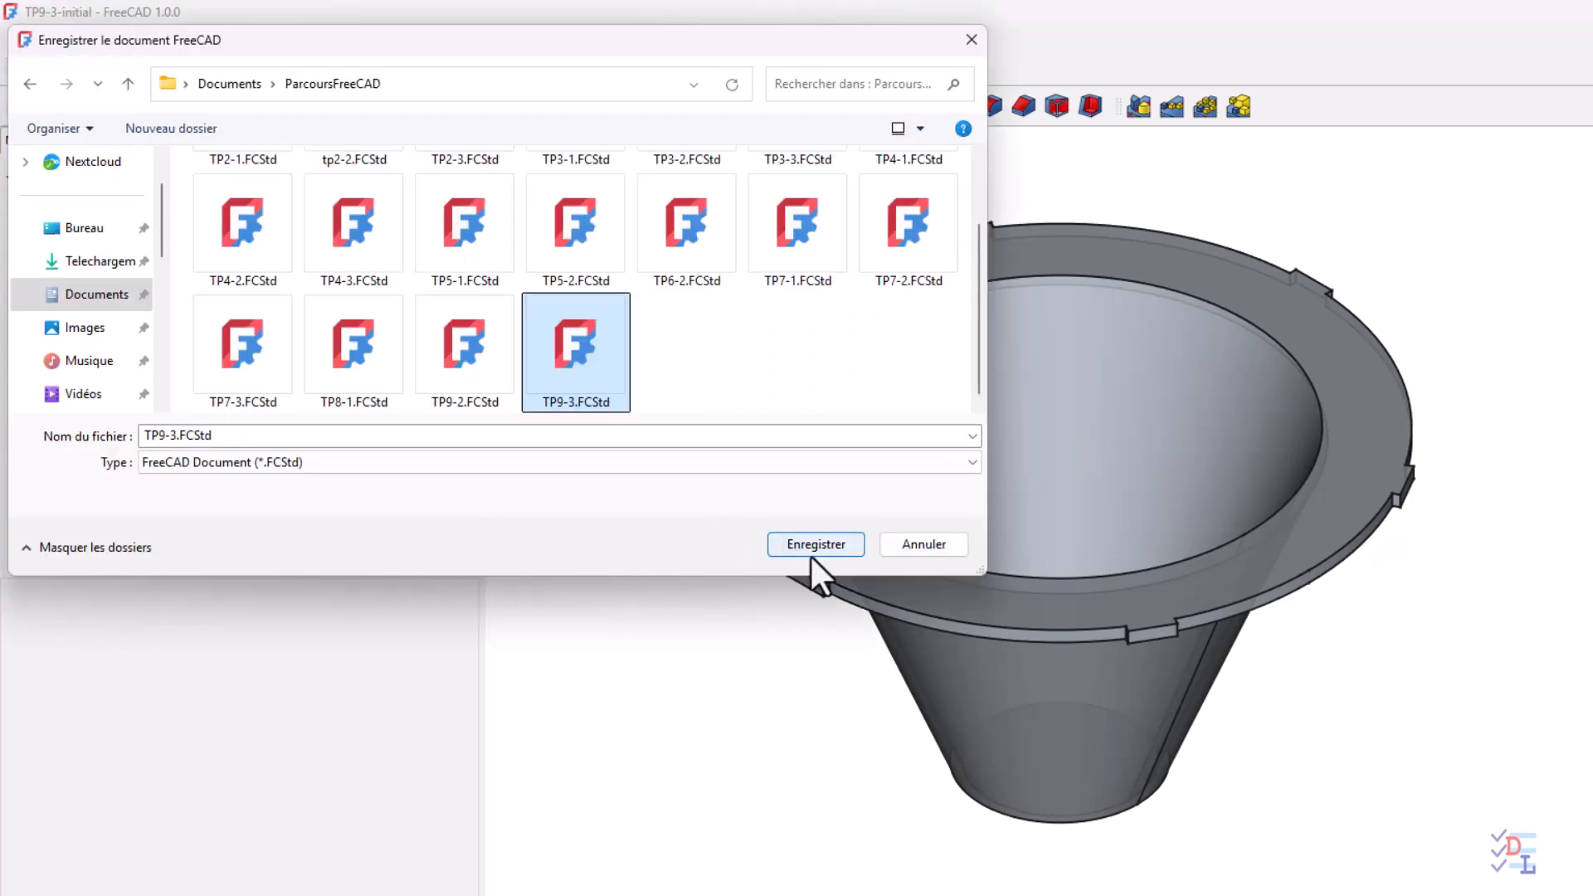
pyautogui.click(819, 544)
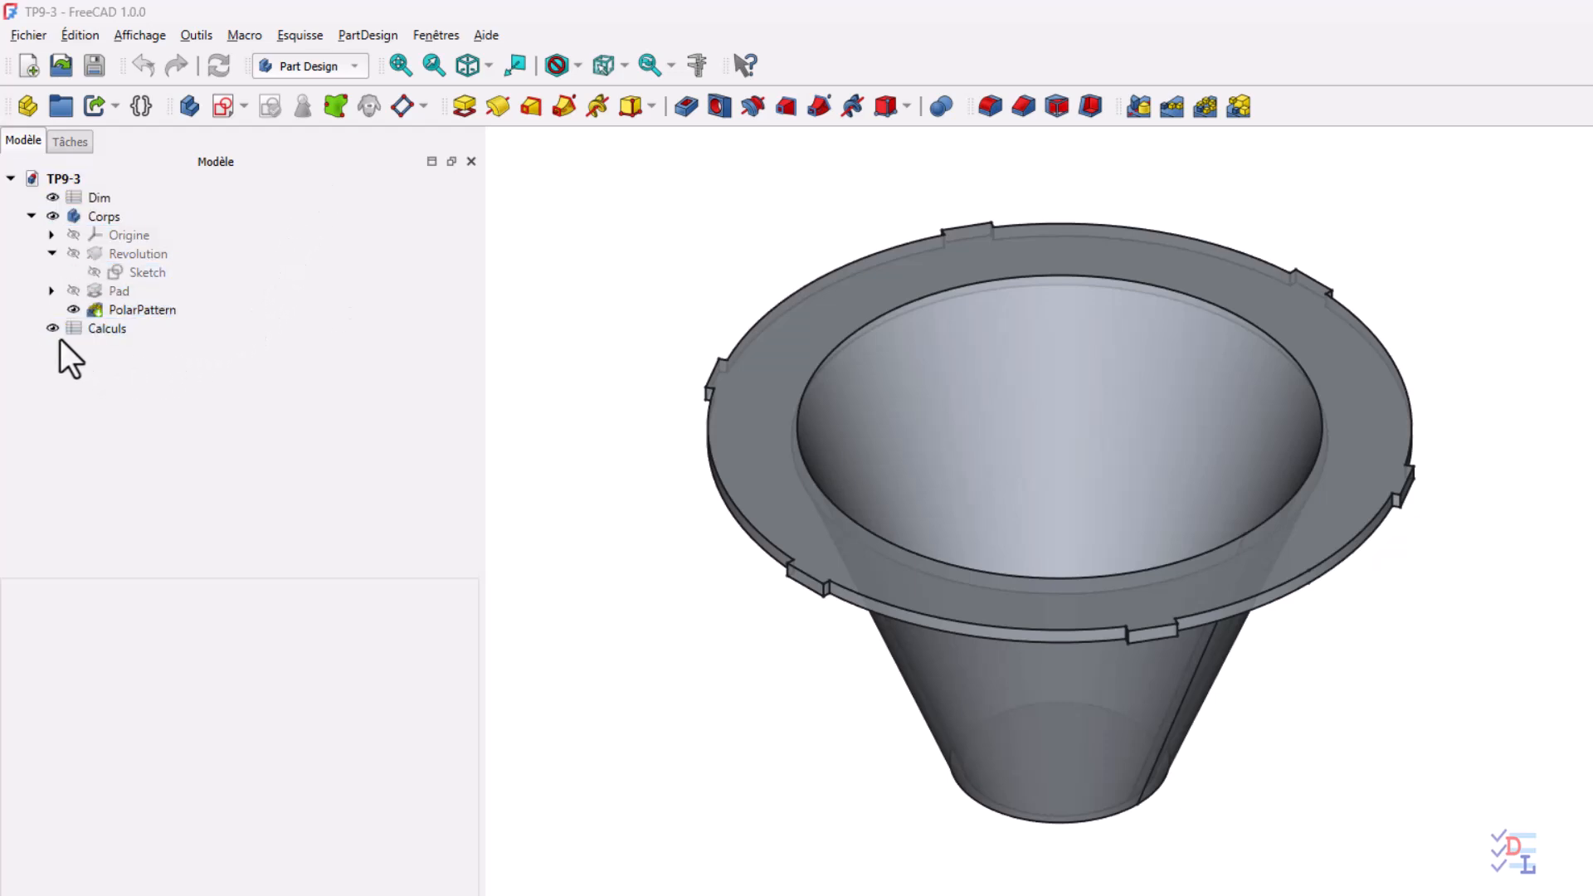
# Hide the PolarPattern feature and switch to the Draft workbench with a top view
pyautogui.click(73, 309)
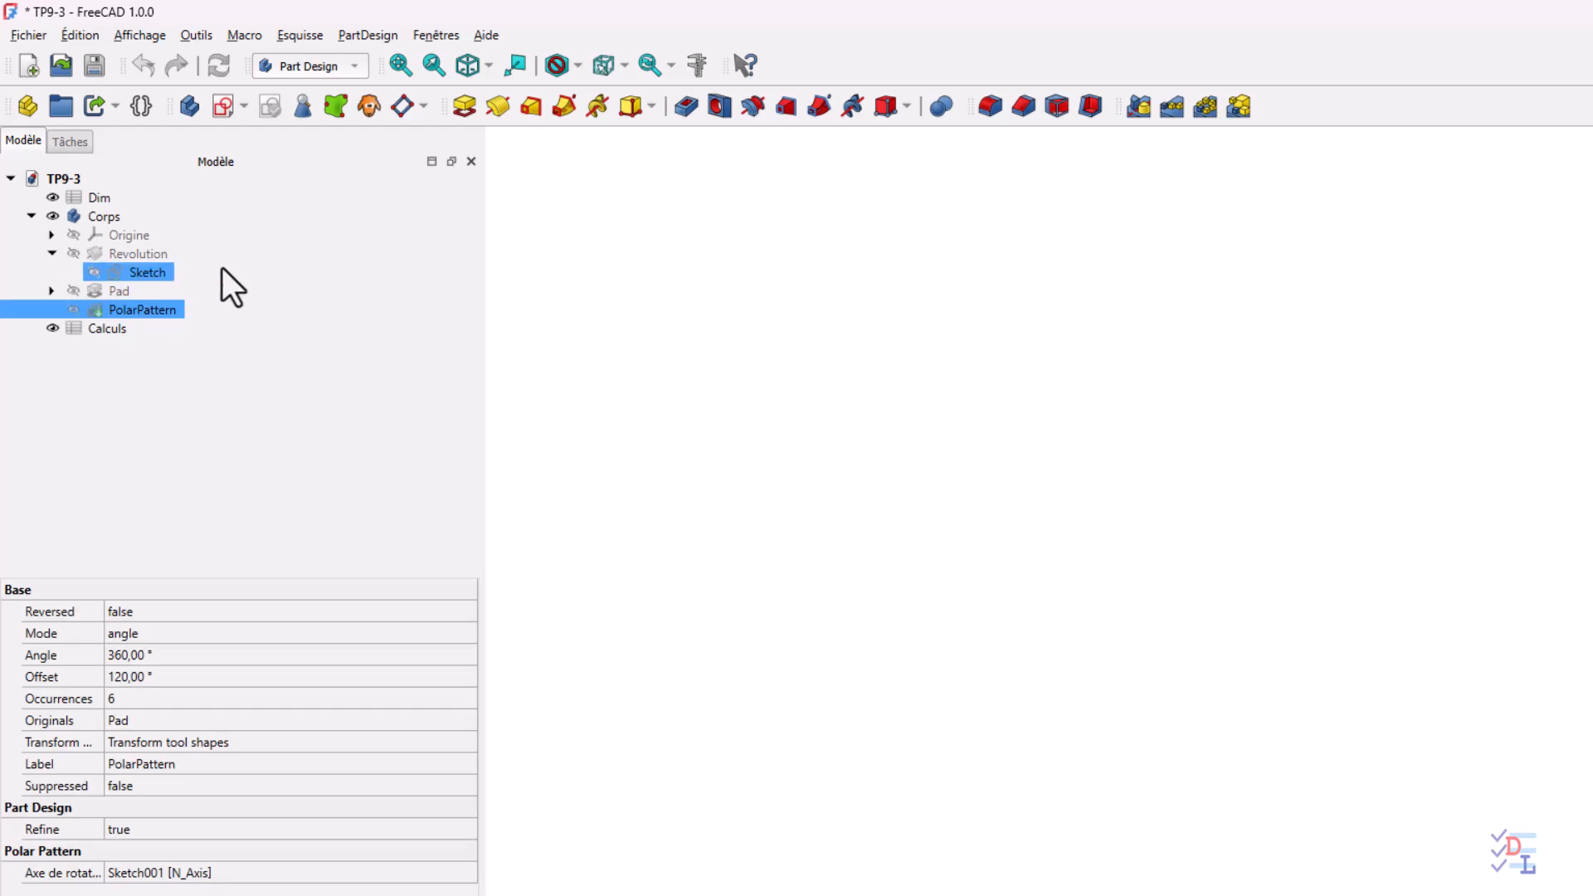
pyautogui.click(311, 65)
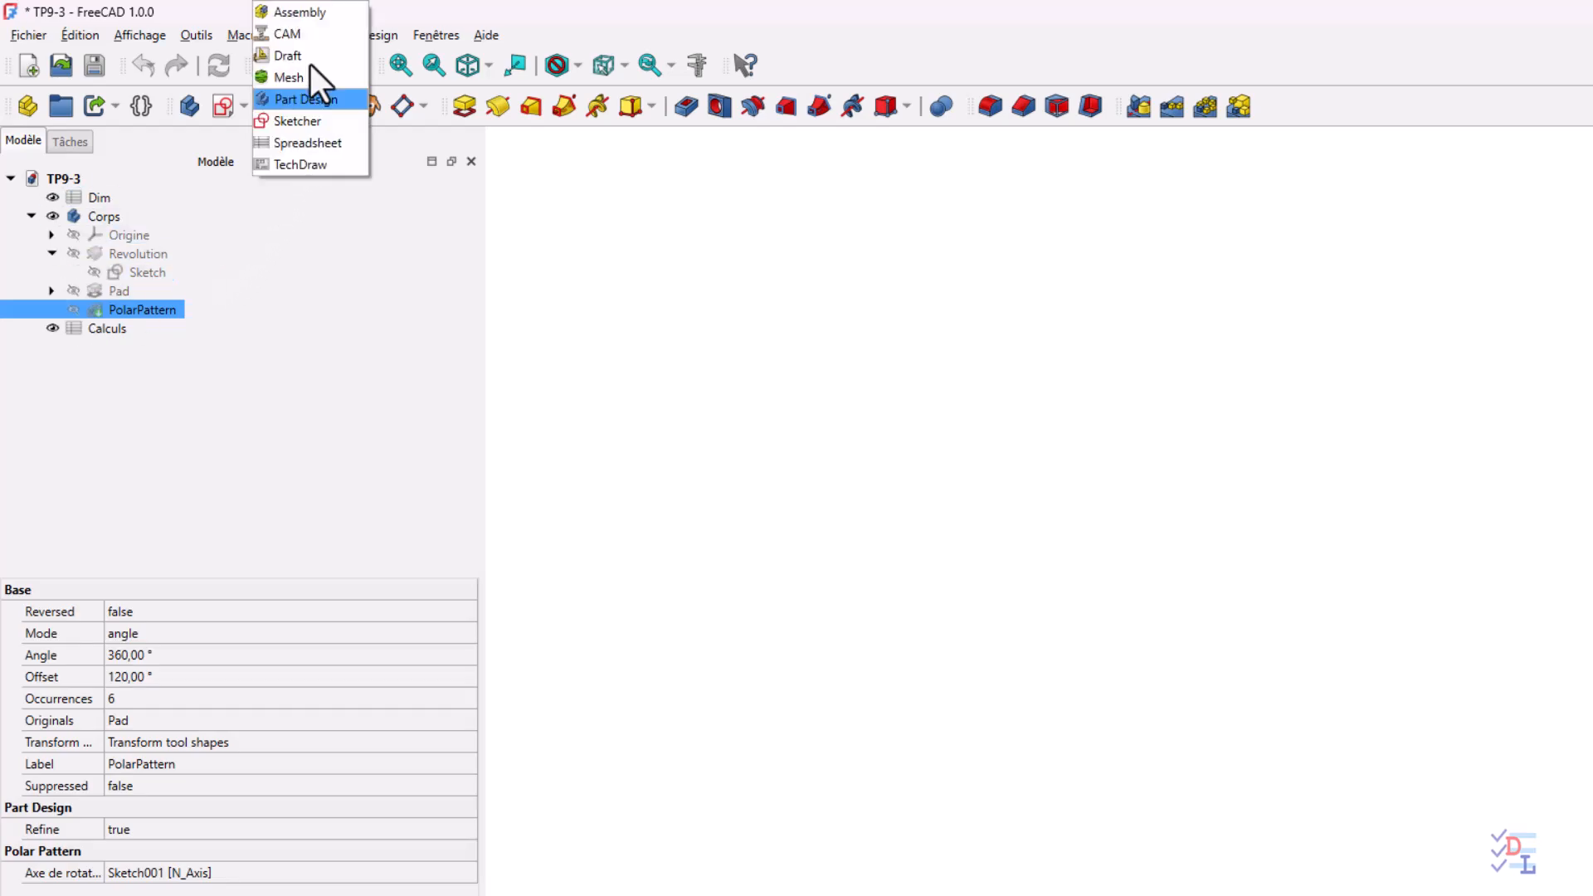
pyautogui.click(309, 56)
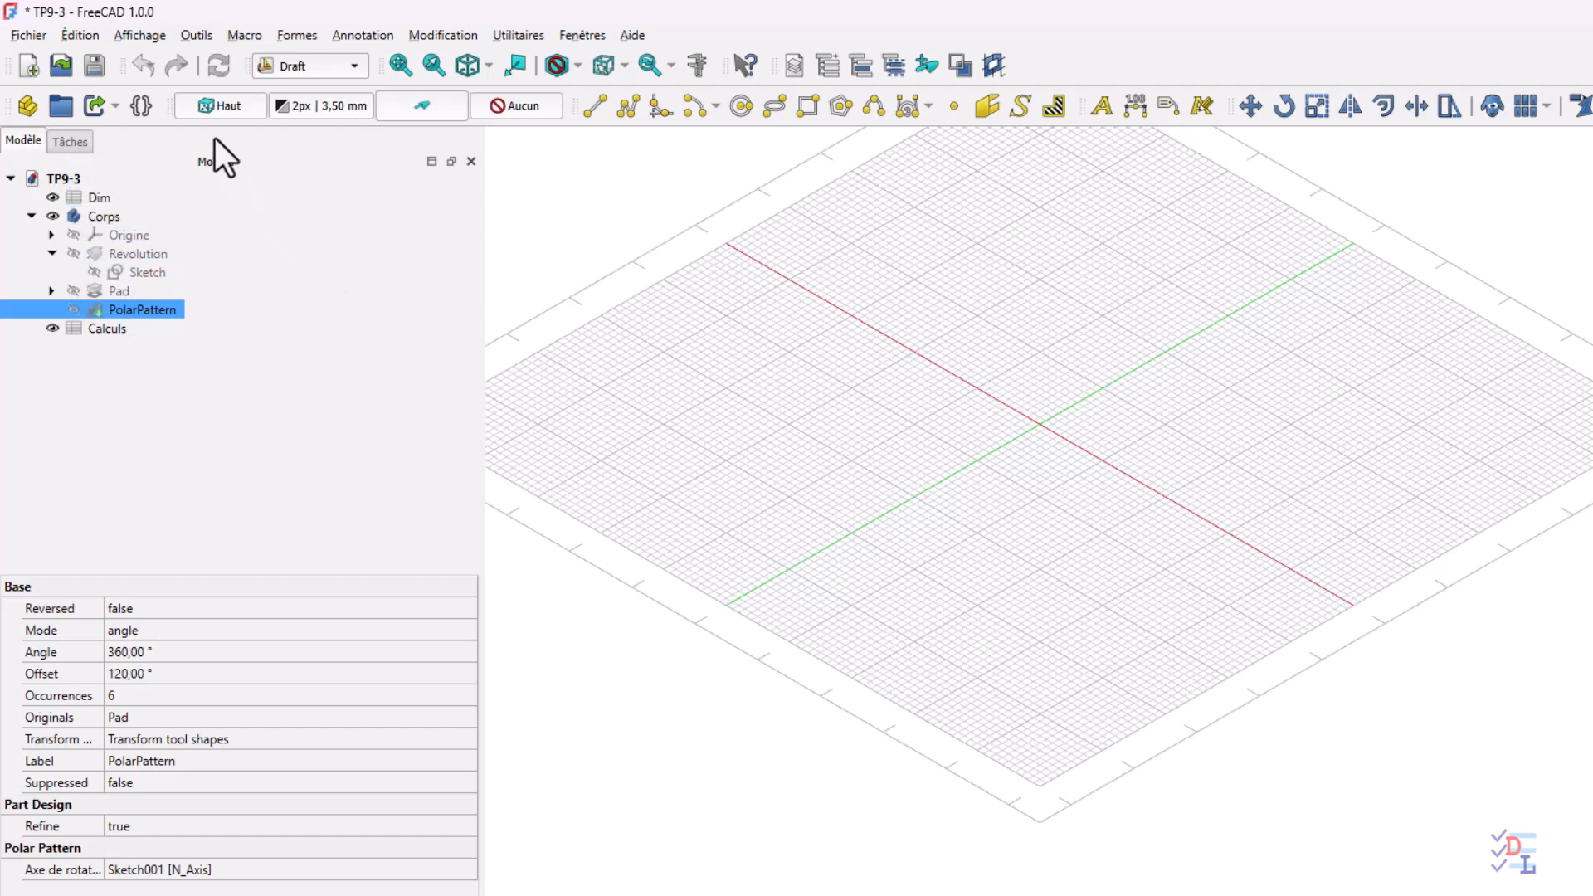
pyautogui.click(487, 65)
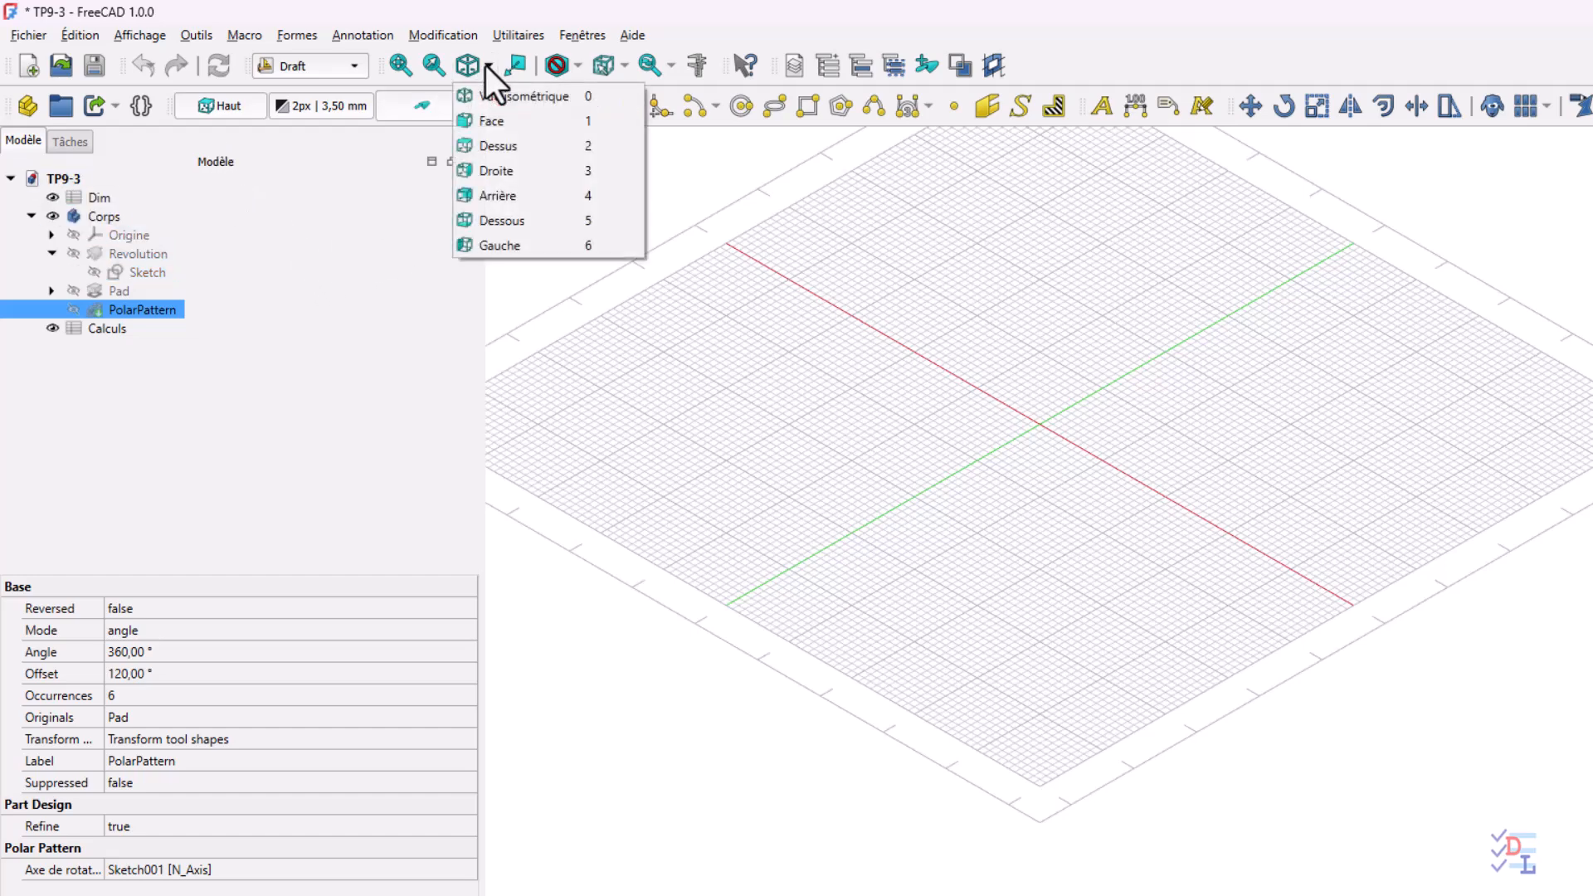
pyautogui.click(498, 146)
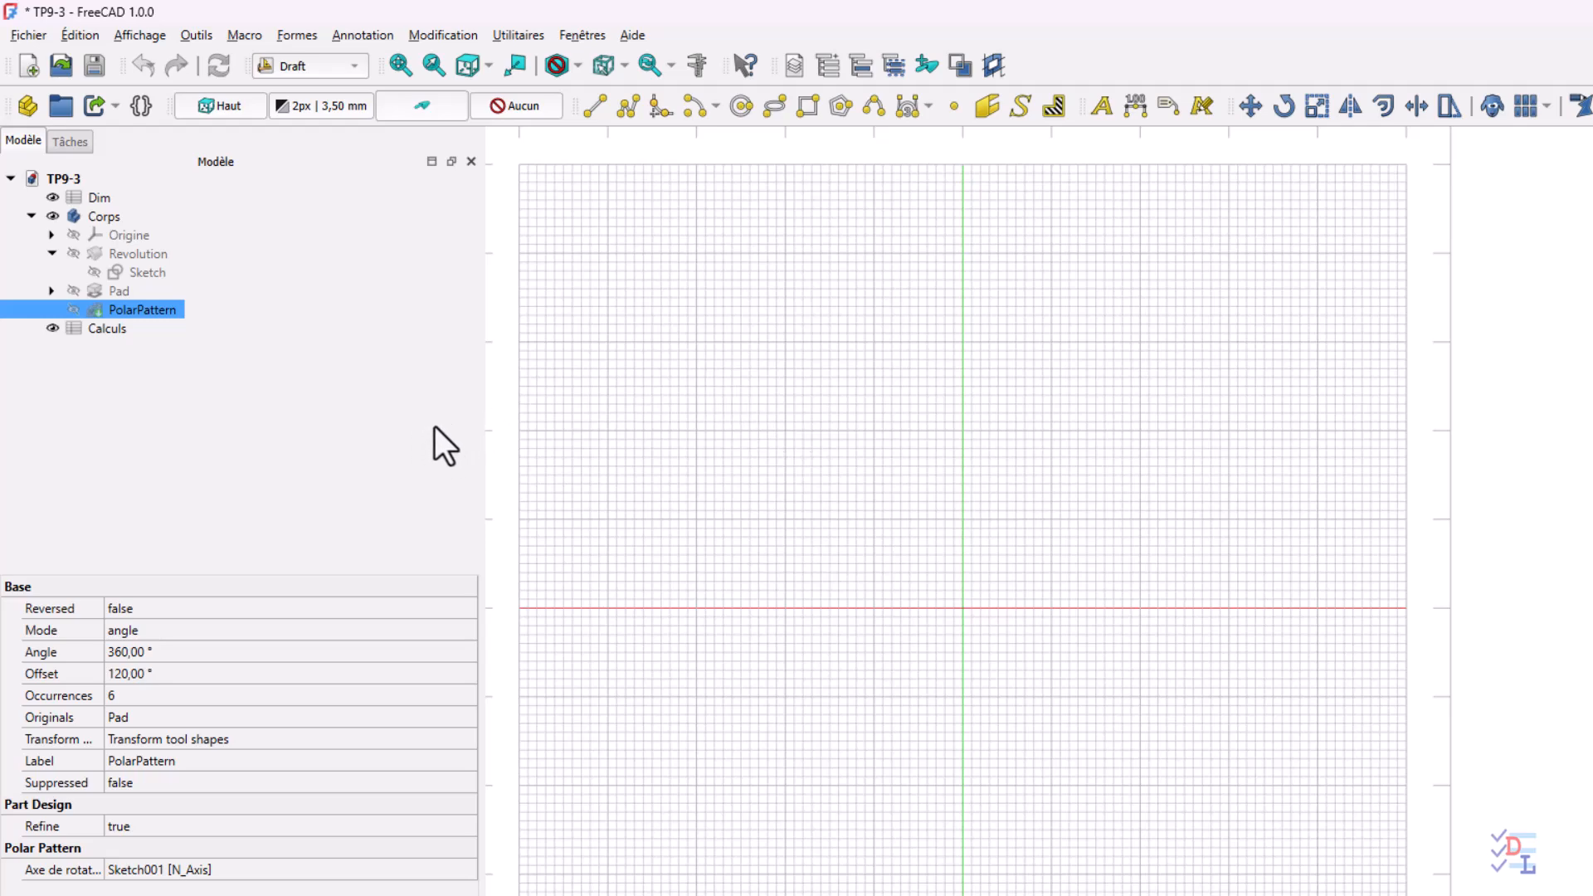
# Enable construction mode and start a Draft line at local X -8 mm, Y 2.78 mm
pyautogui.click(421, 106)
pyautogui.click(590, 107)
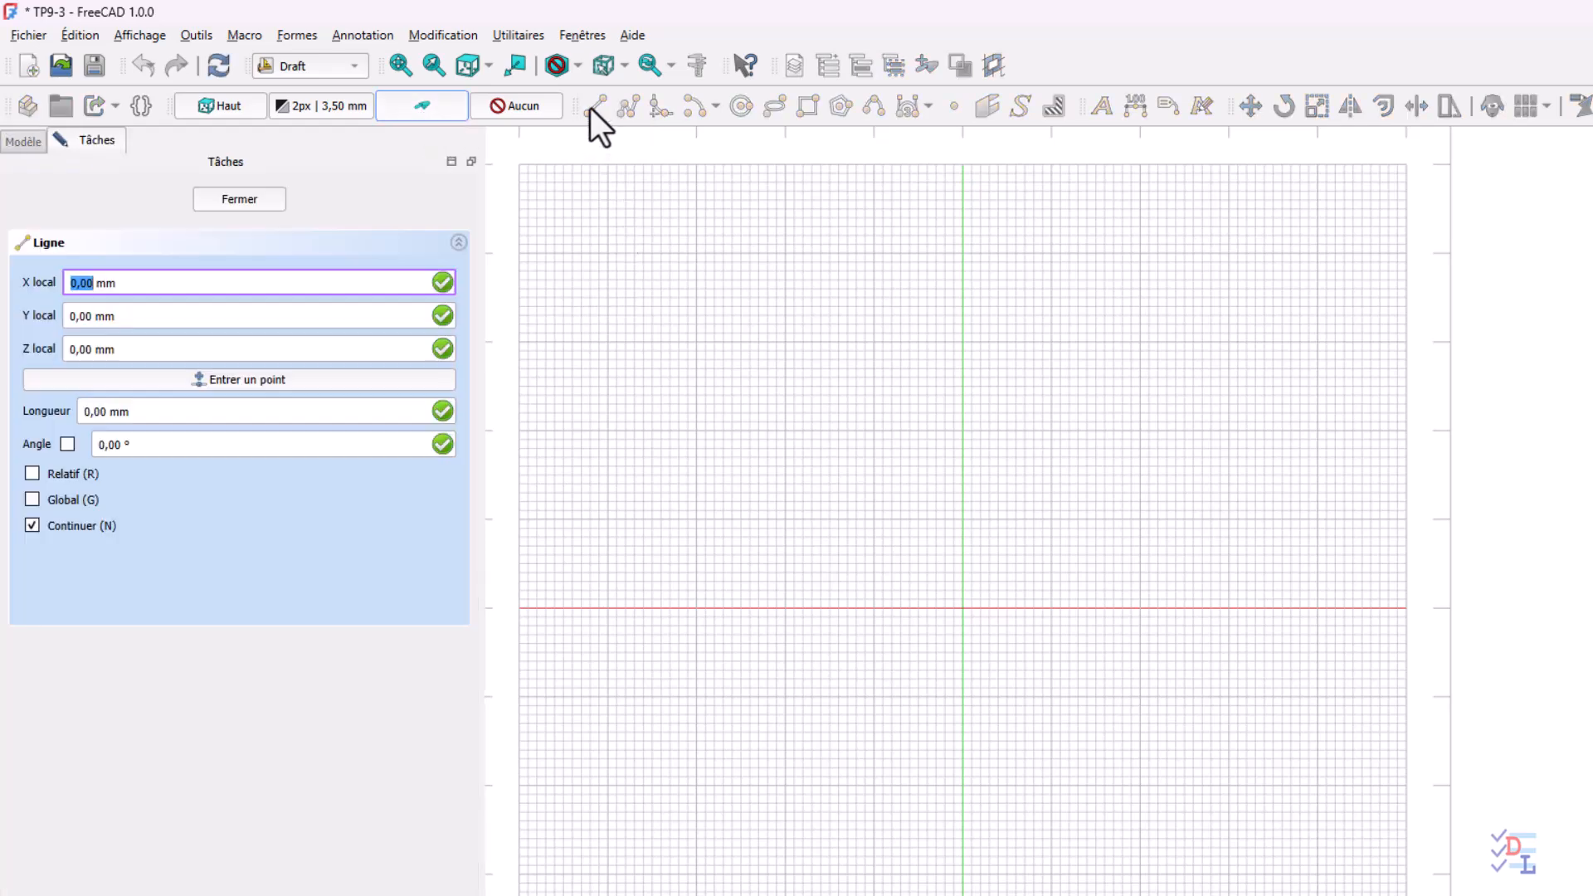
pyautogui.click(180, 282)
pyautogui.moveTo(180, 282); pyautogui.dragTo(53, 282)
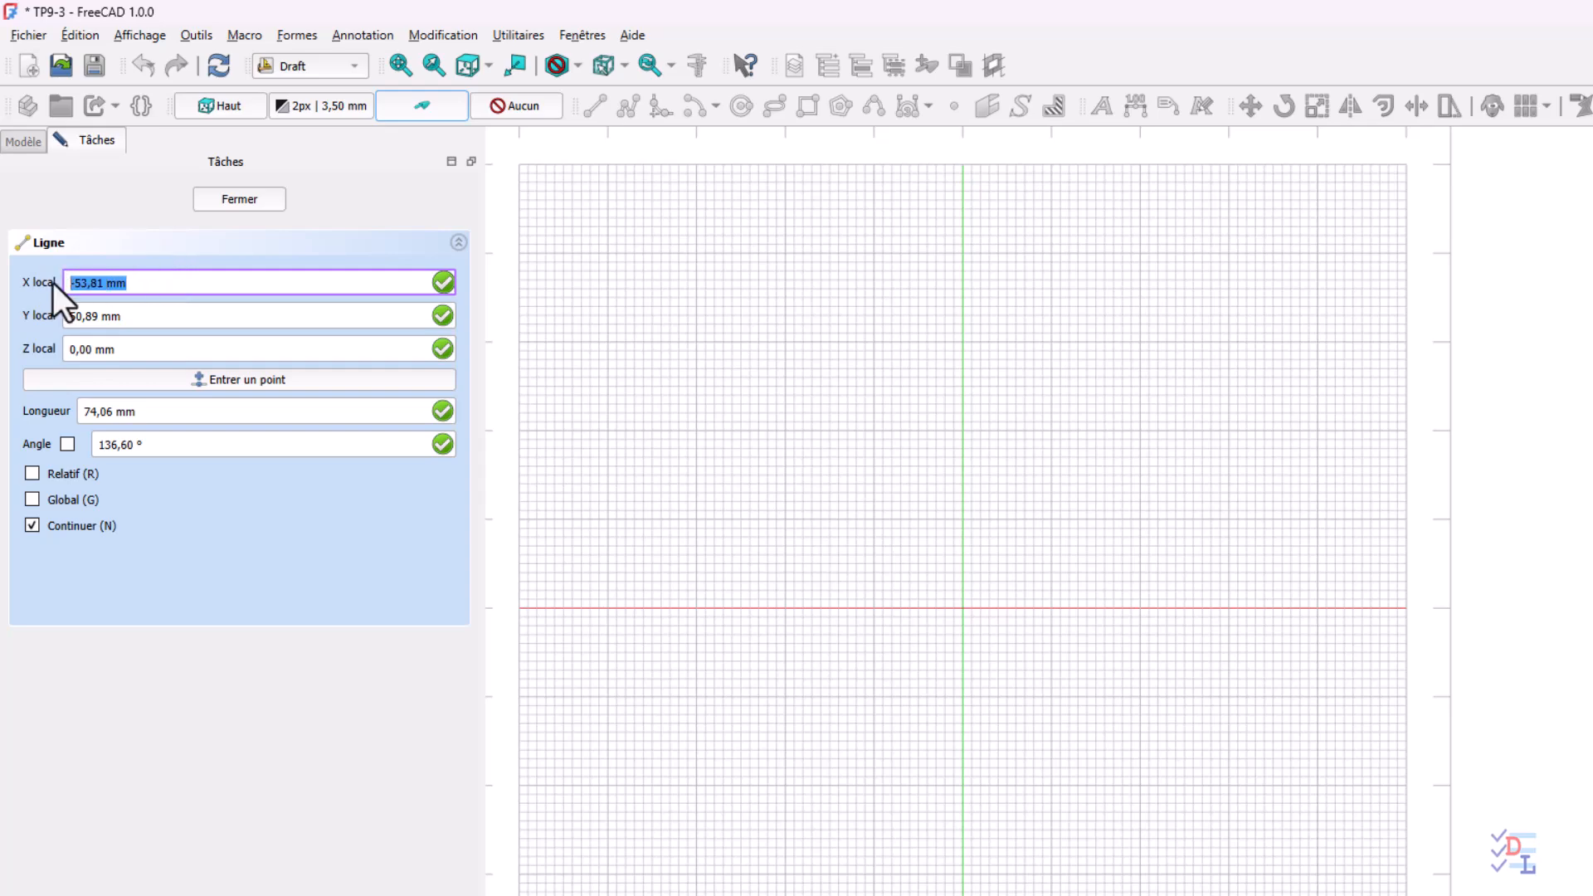
pyautogui.write('-8')
pyautogui.press('Tab')
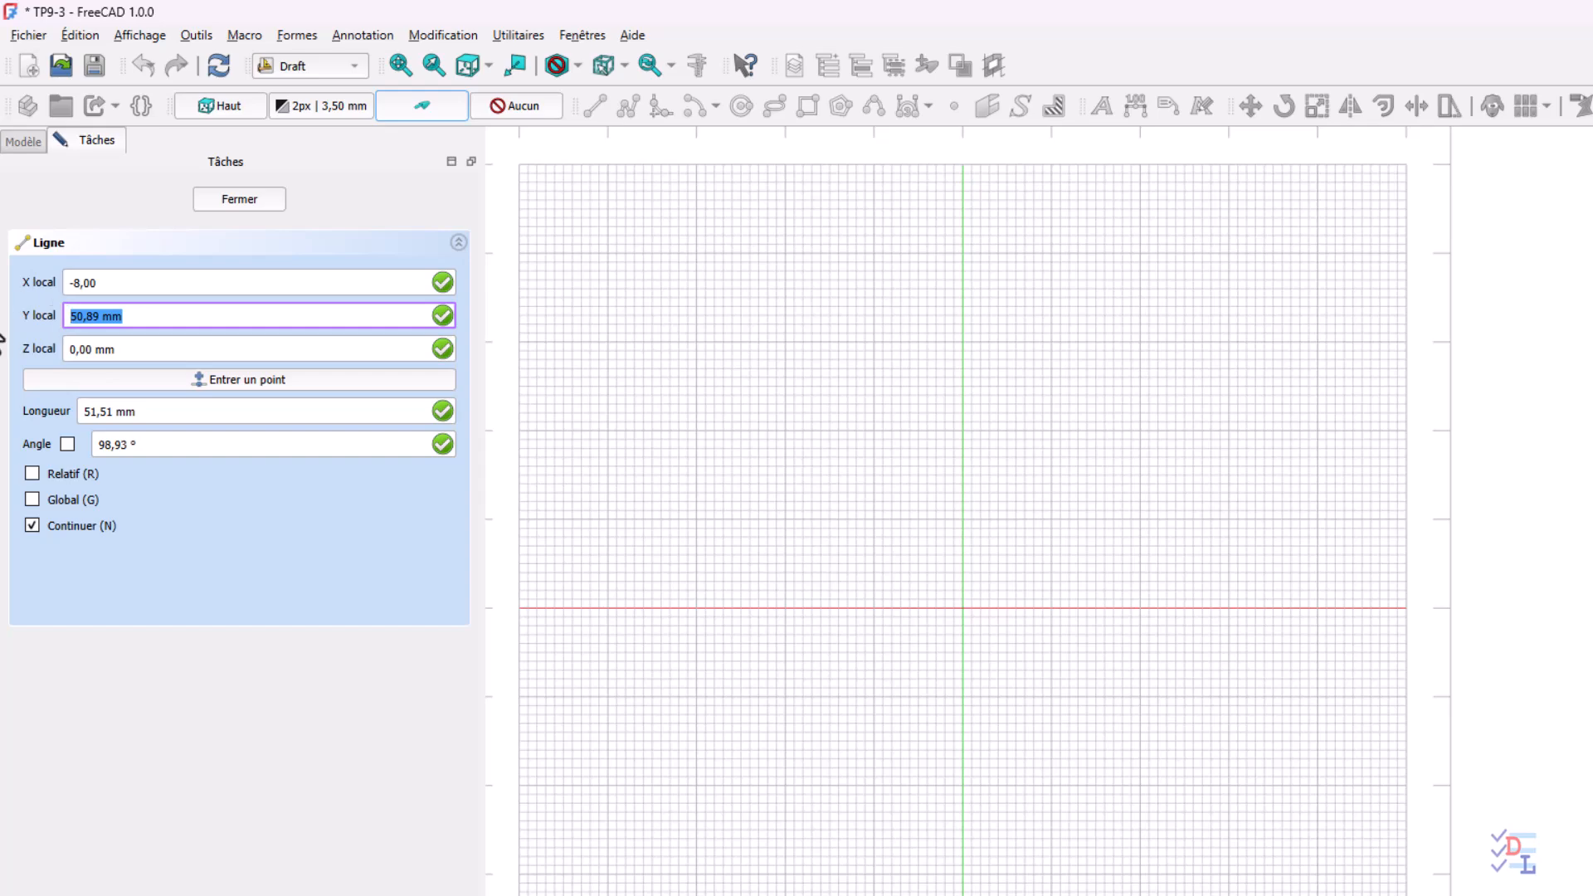
pyautogui.write('2.78')
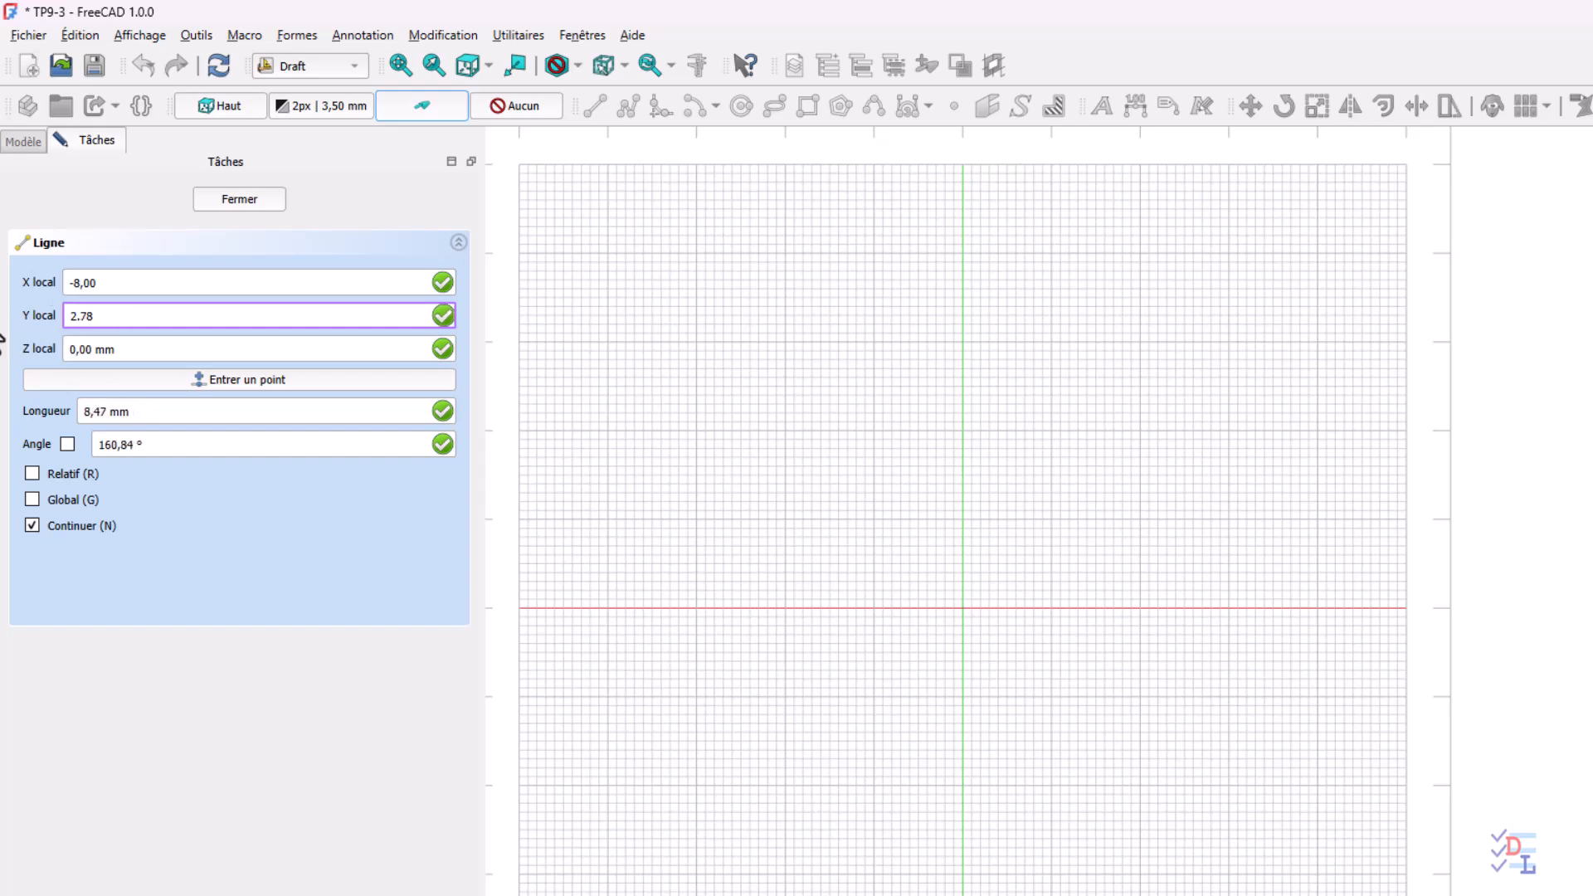
pyautogui.click(267, 383)
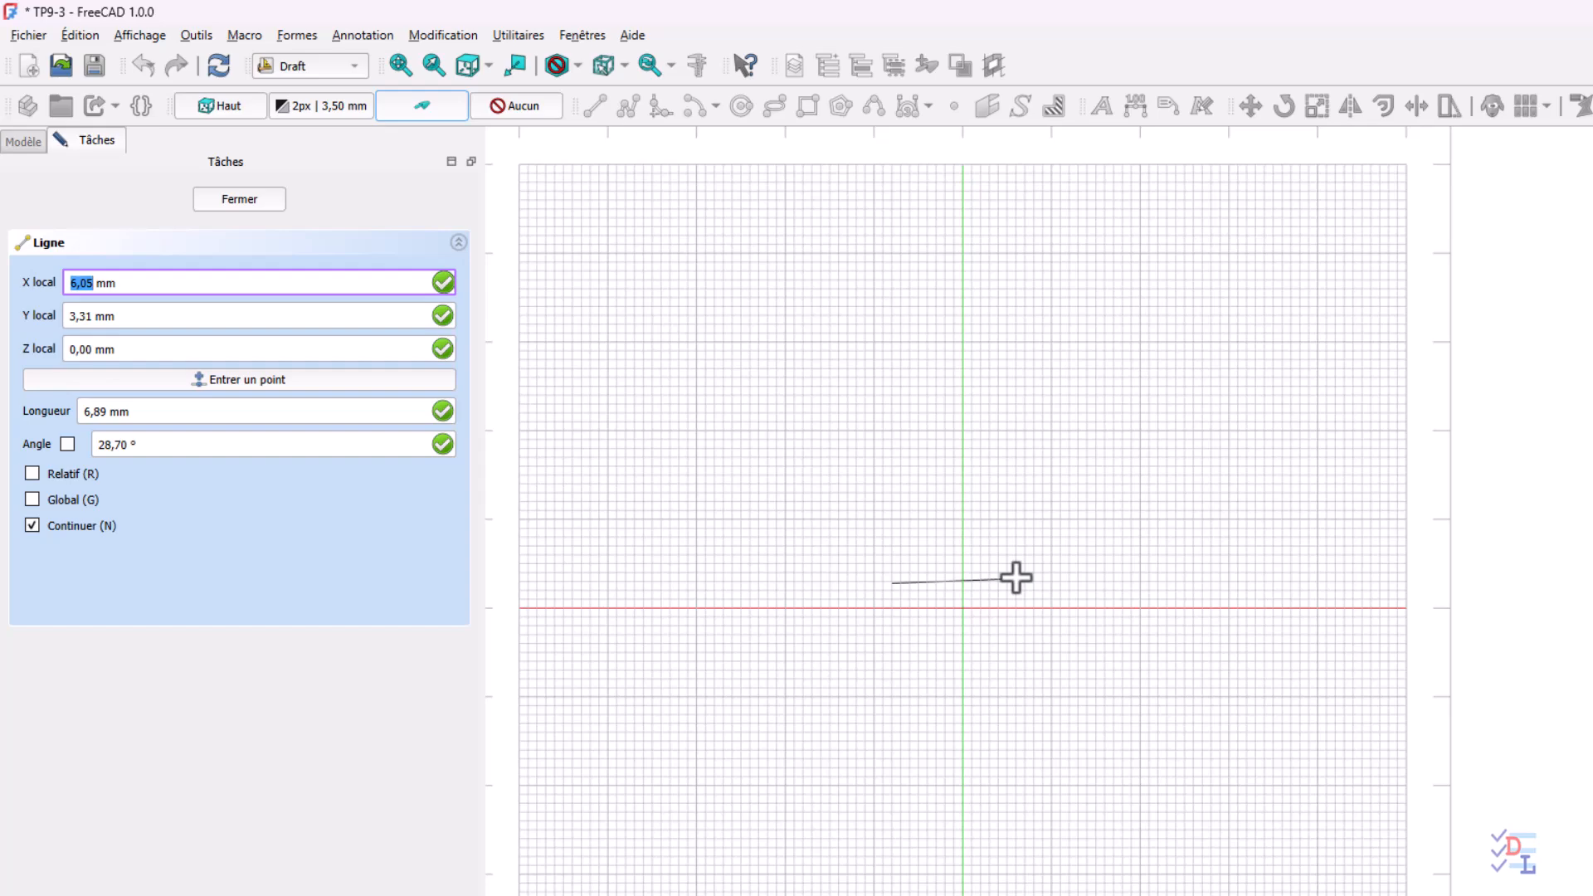
# Finish the lower construction line at local X 8 mm, Y 2.78 mm and leave the Line command
pyautogui.doubleClick(163, 283)
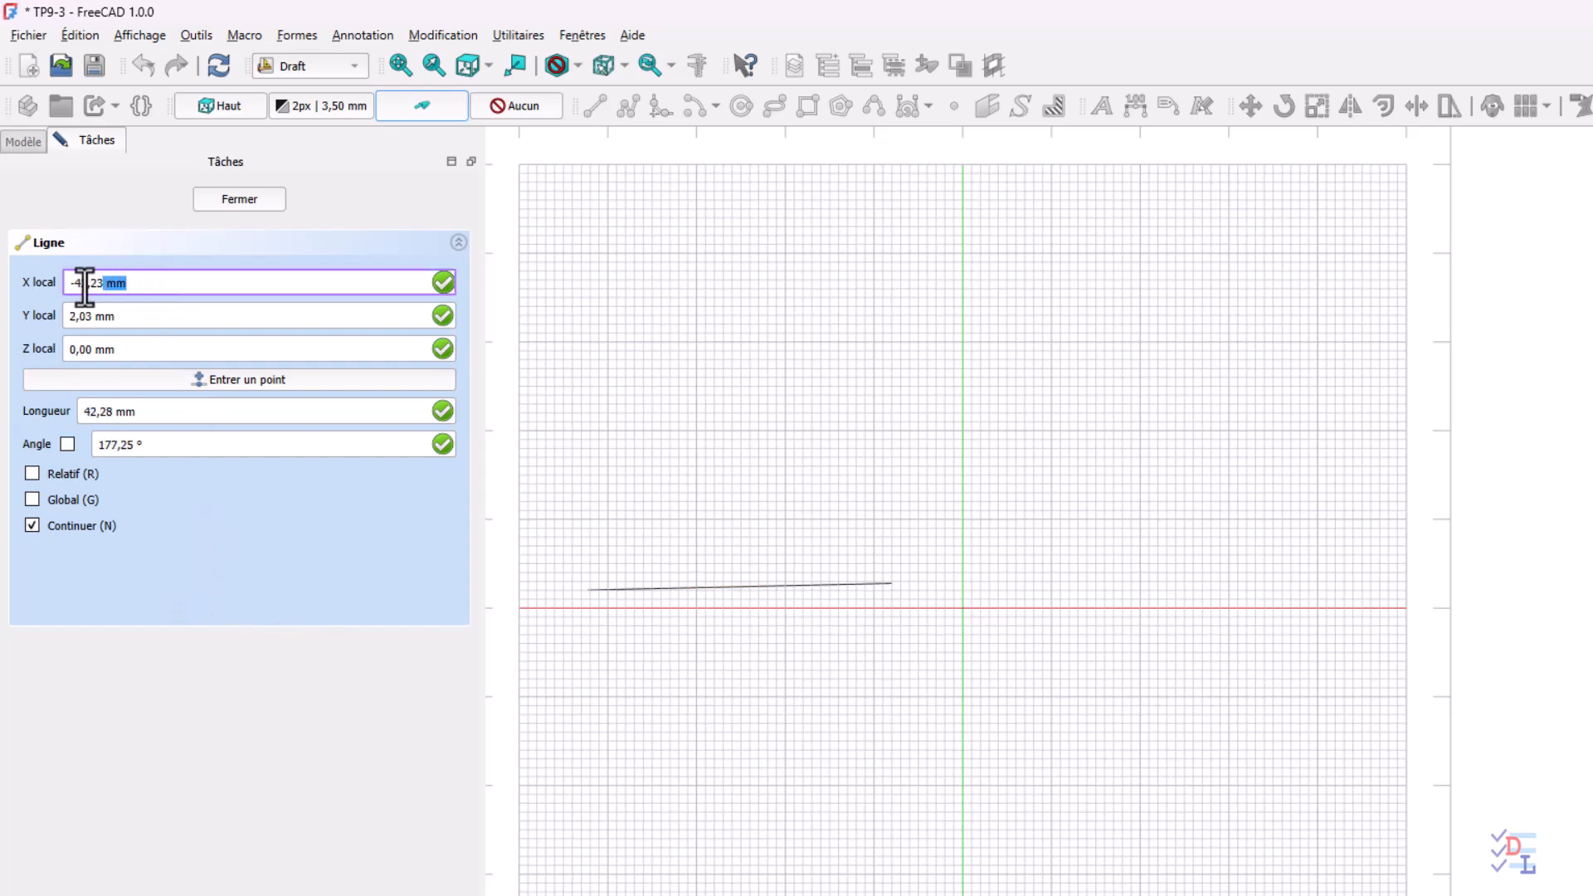
pyautogui.moveTo(85, 286); pyautogui.dragTo(23, 287)
pyautogui.write('8')
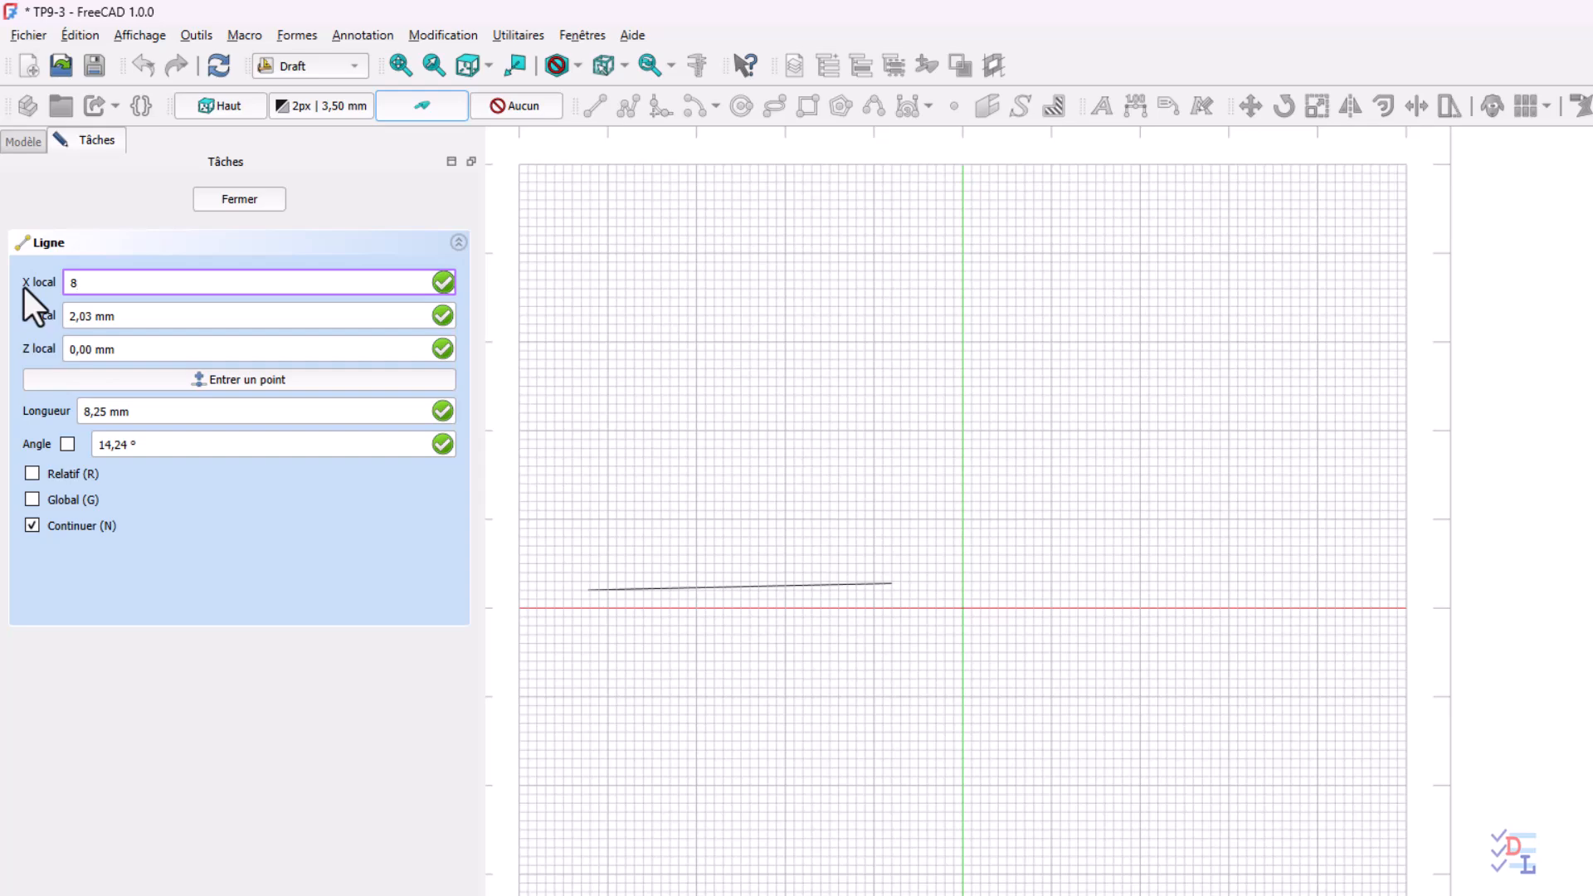
pyautogui.moveTo(125, 316); pyautogui.dragTo(23, 316)
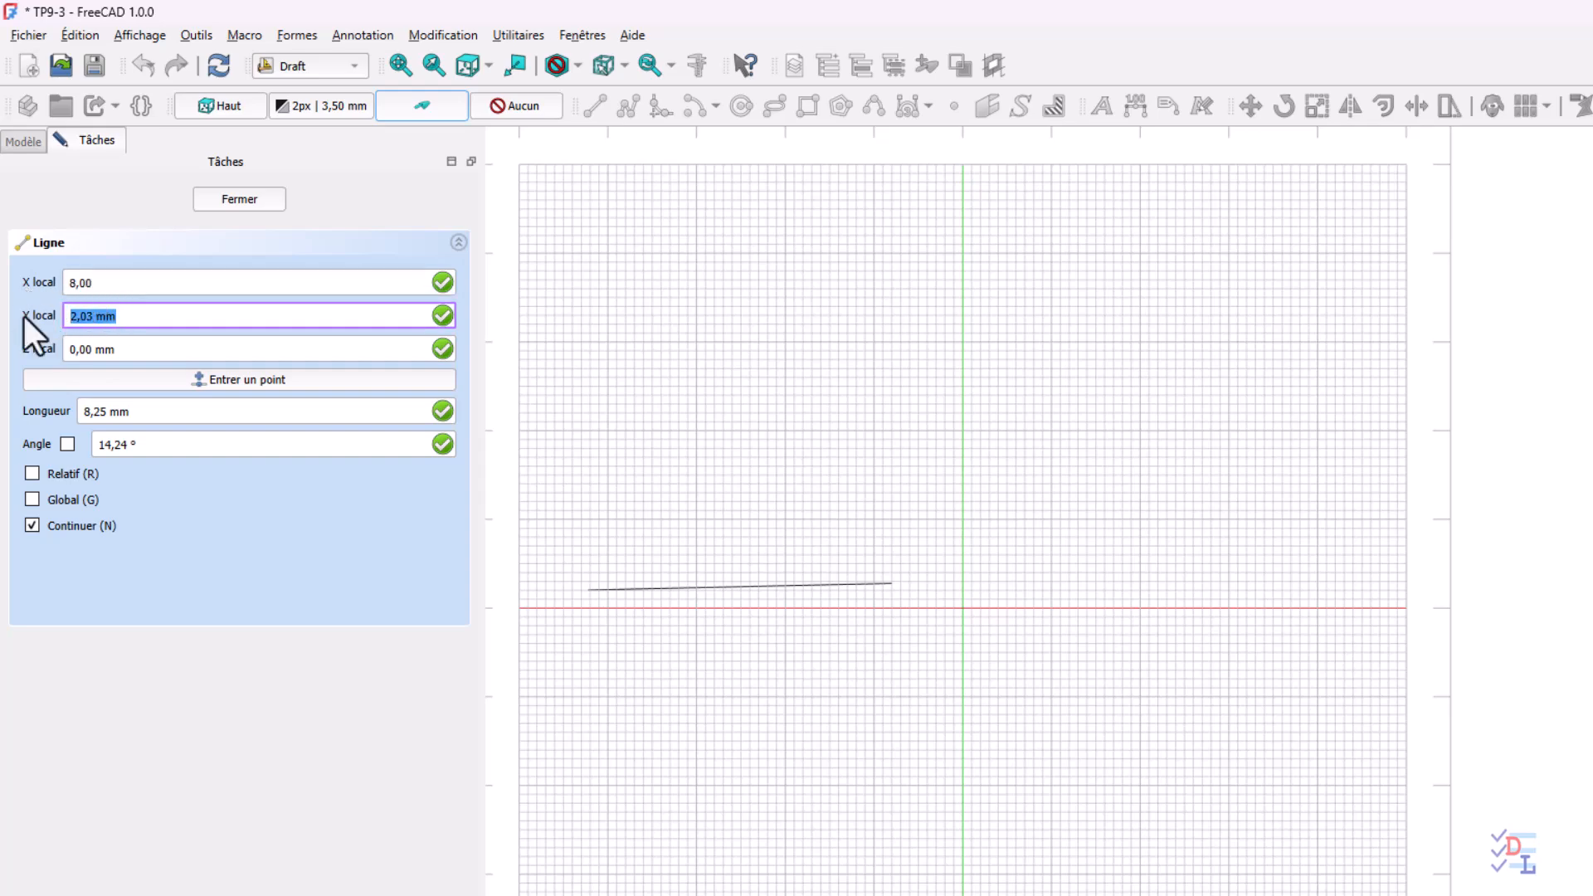
pyautogui.write('2.78')
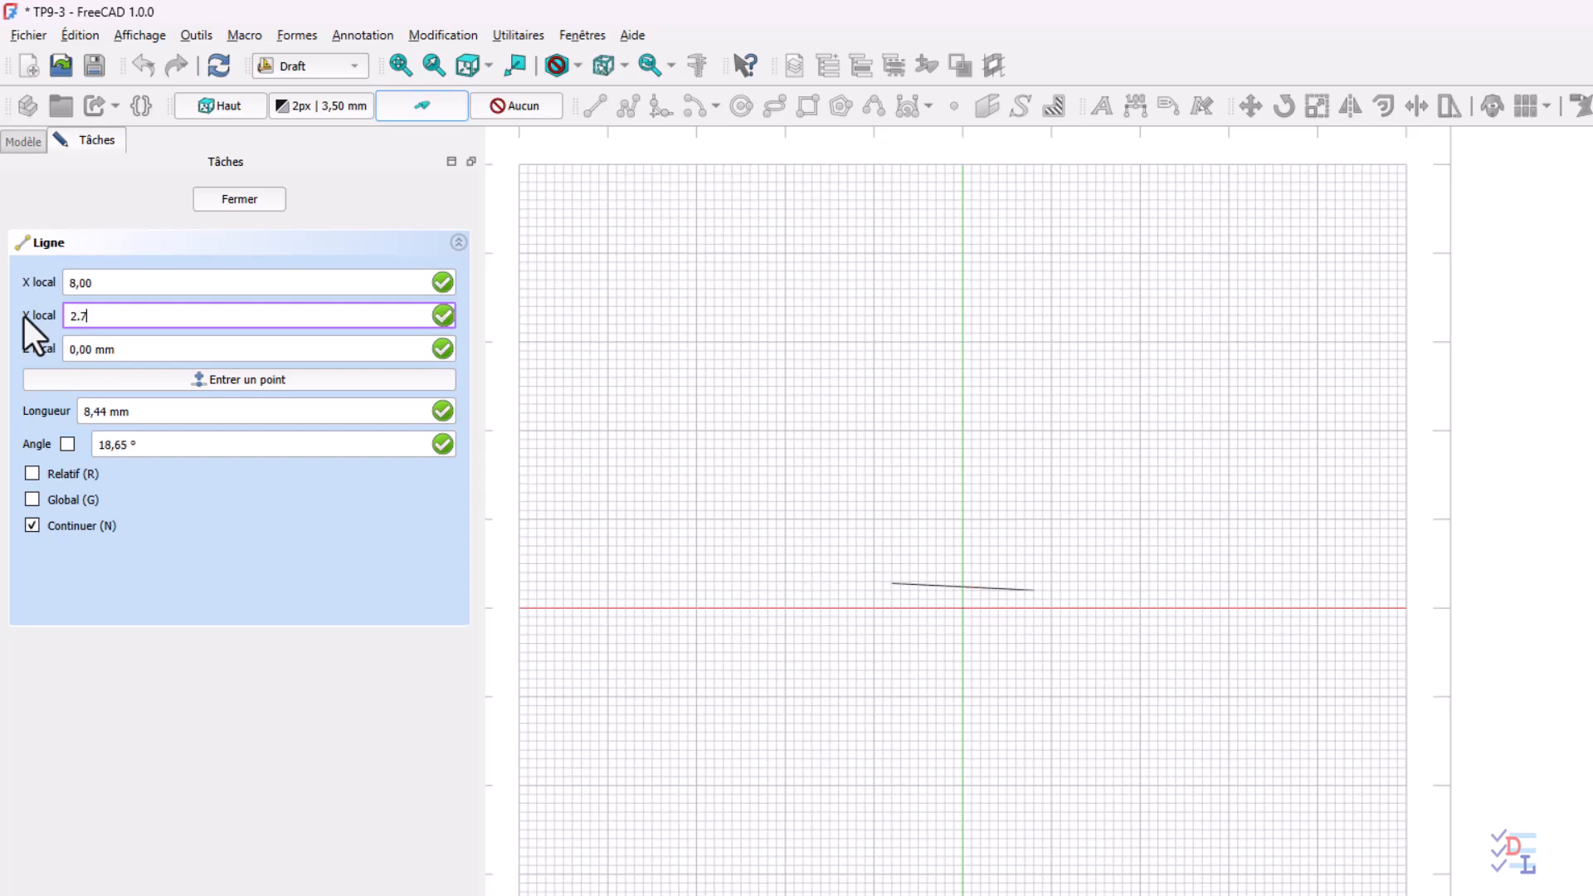
pyautogui.click(246, 381)
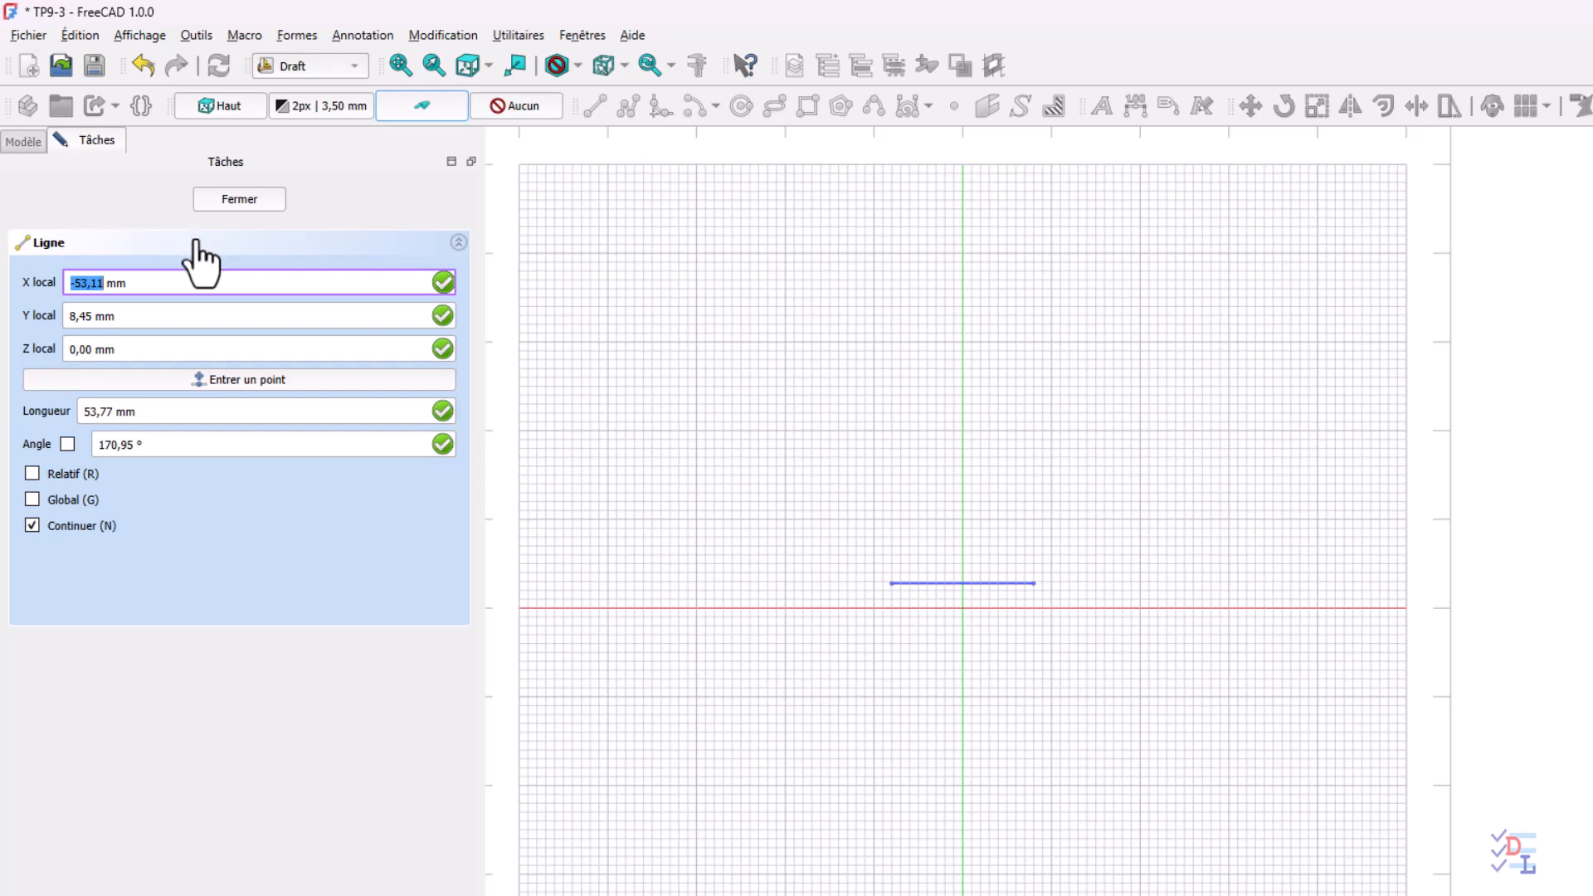
pyautogui.click(229, 200)
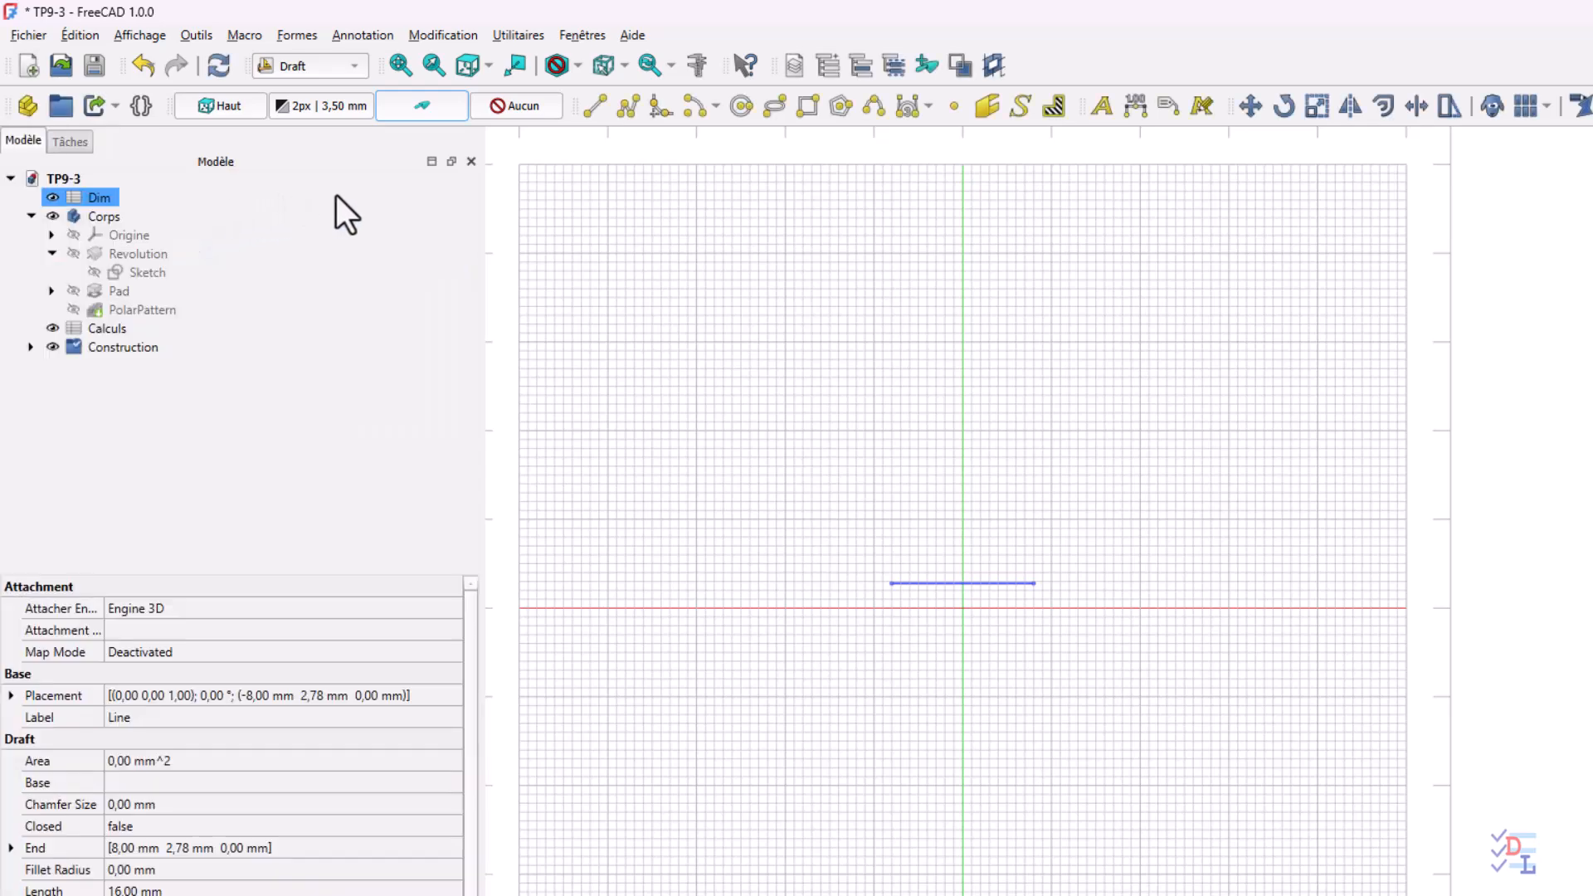
# Start a second construction line at local X -3 mm, Y 44.48 mm
pyautogui.click(596, 106)
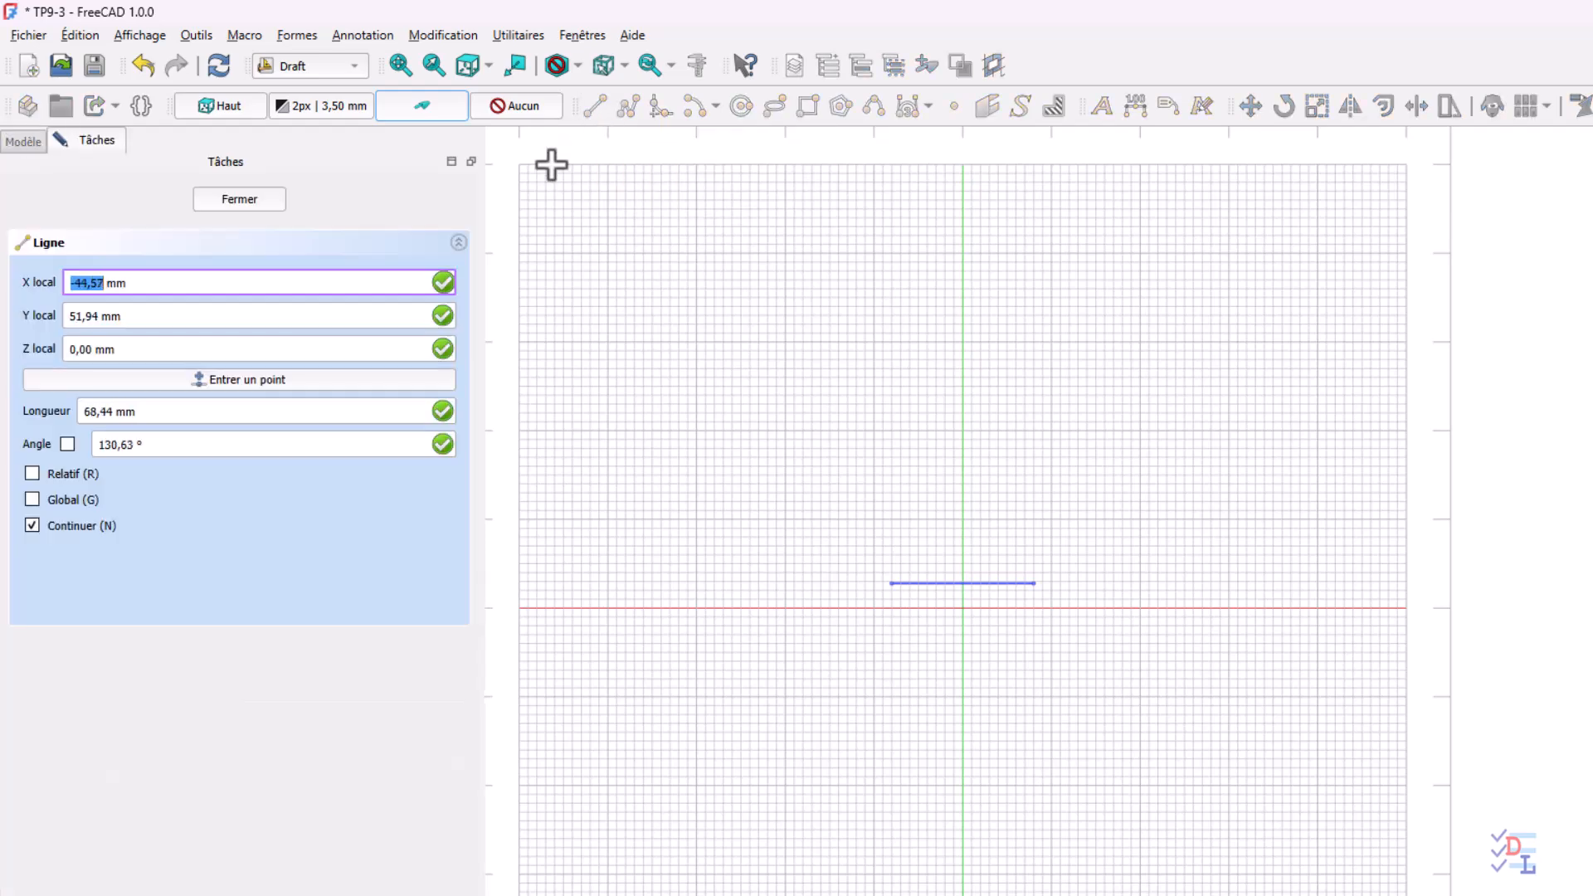
pyautogui.moveTo(133, 283); pyautogui.dragTo(23, 269)
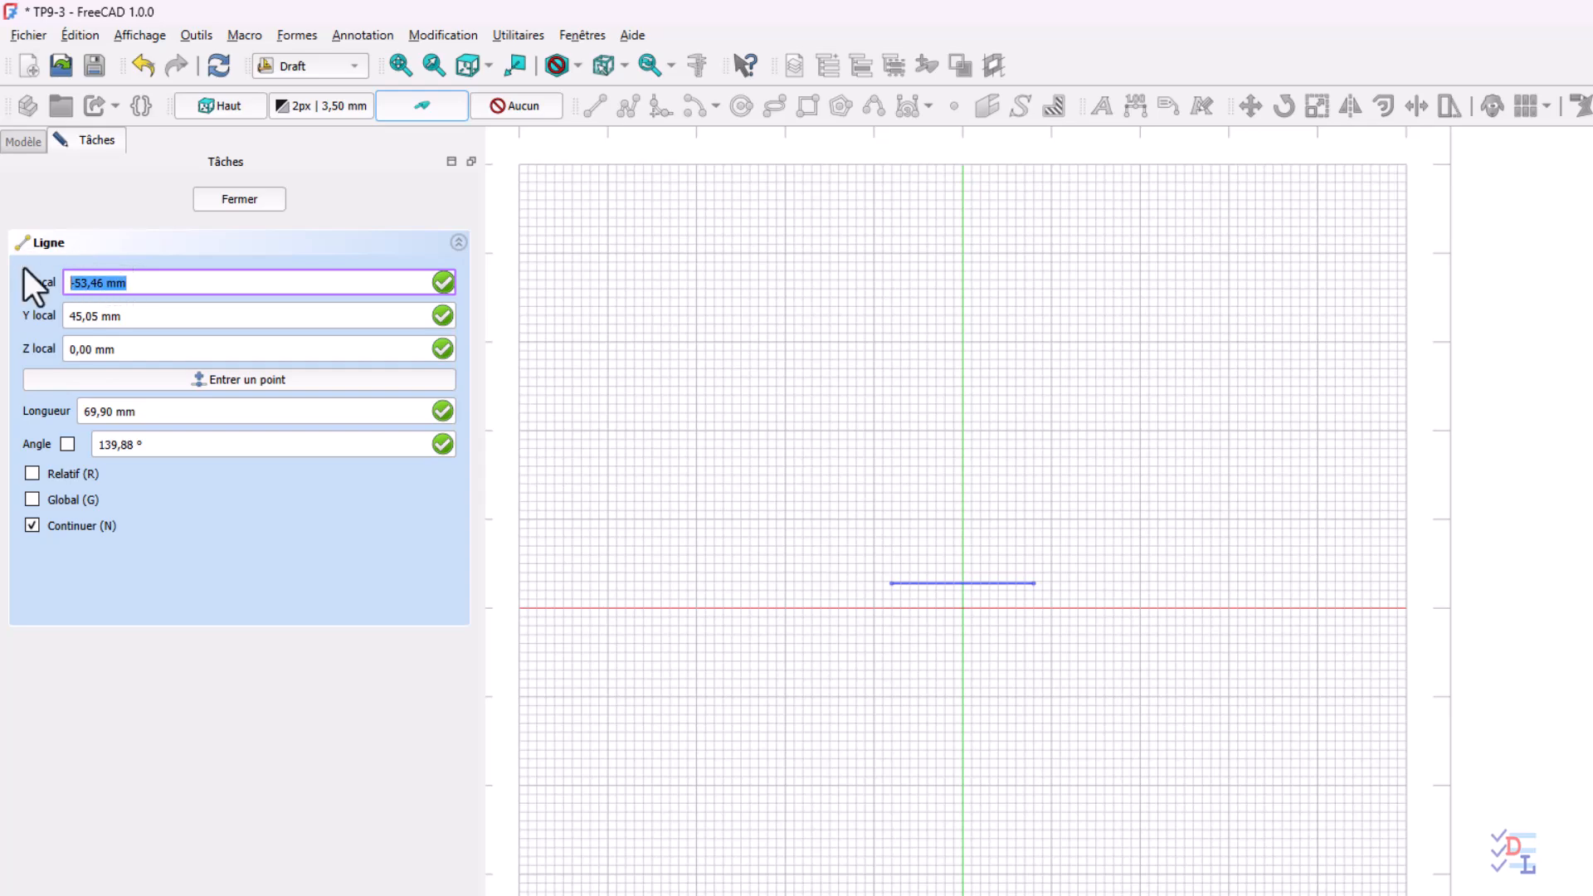
pyautogui.write('-3')
pyautogui.moveTo(142, 321); pyautogui.dragTo(53, 313)
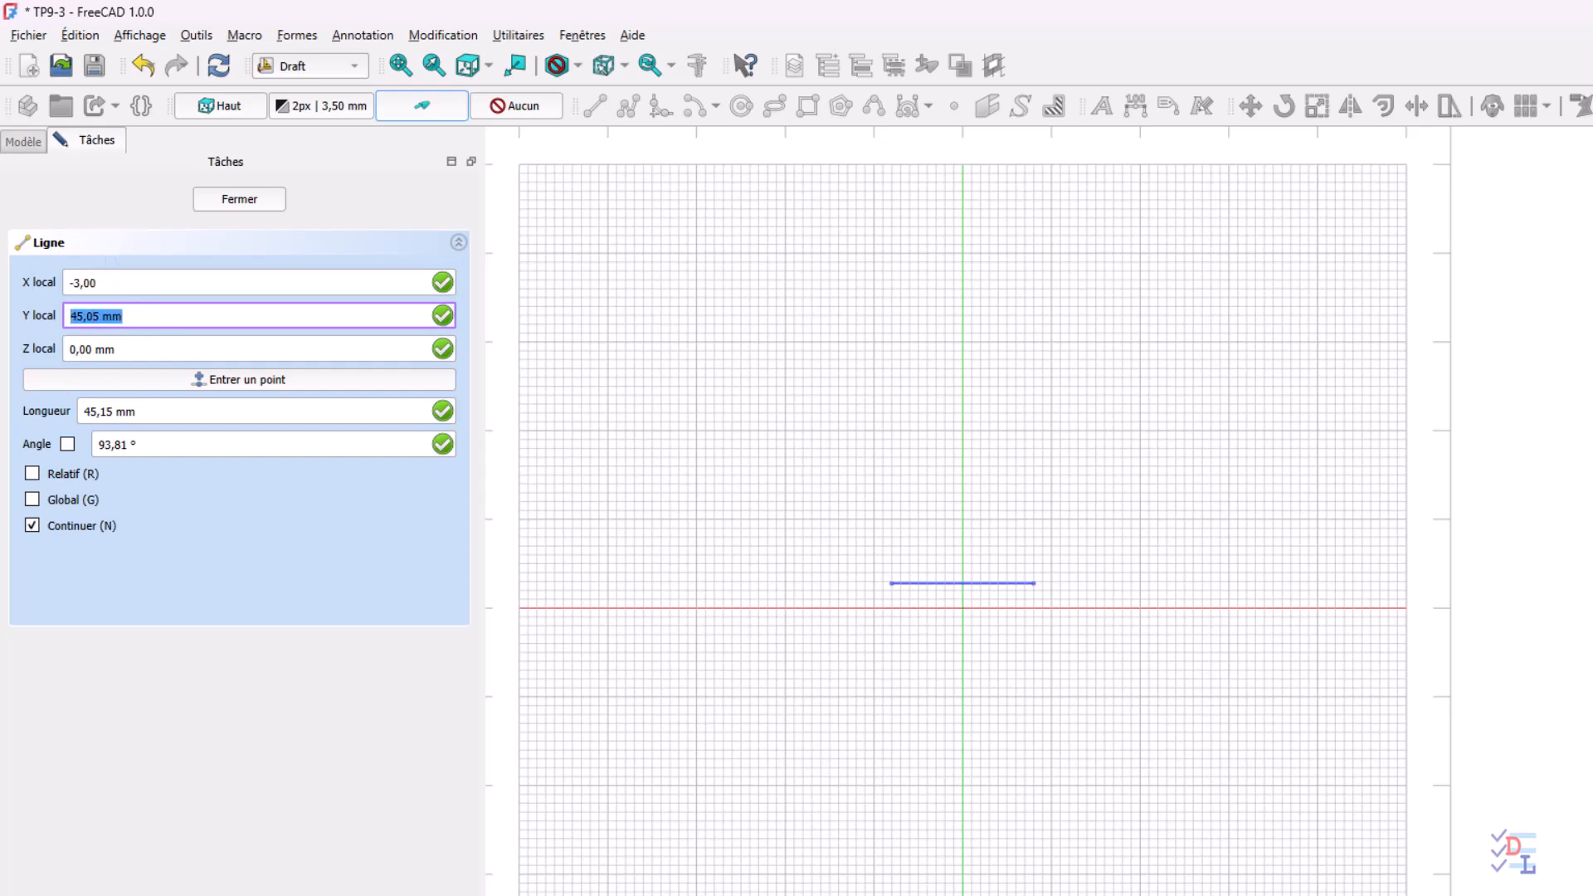
pyautogui.write('44.48')
pyautogui.press('Return')
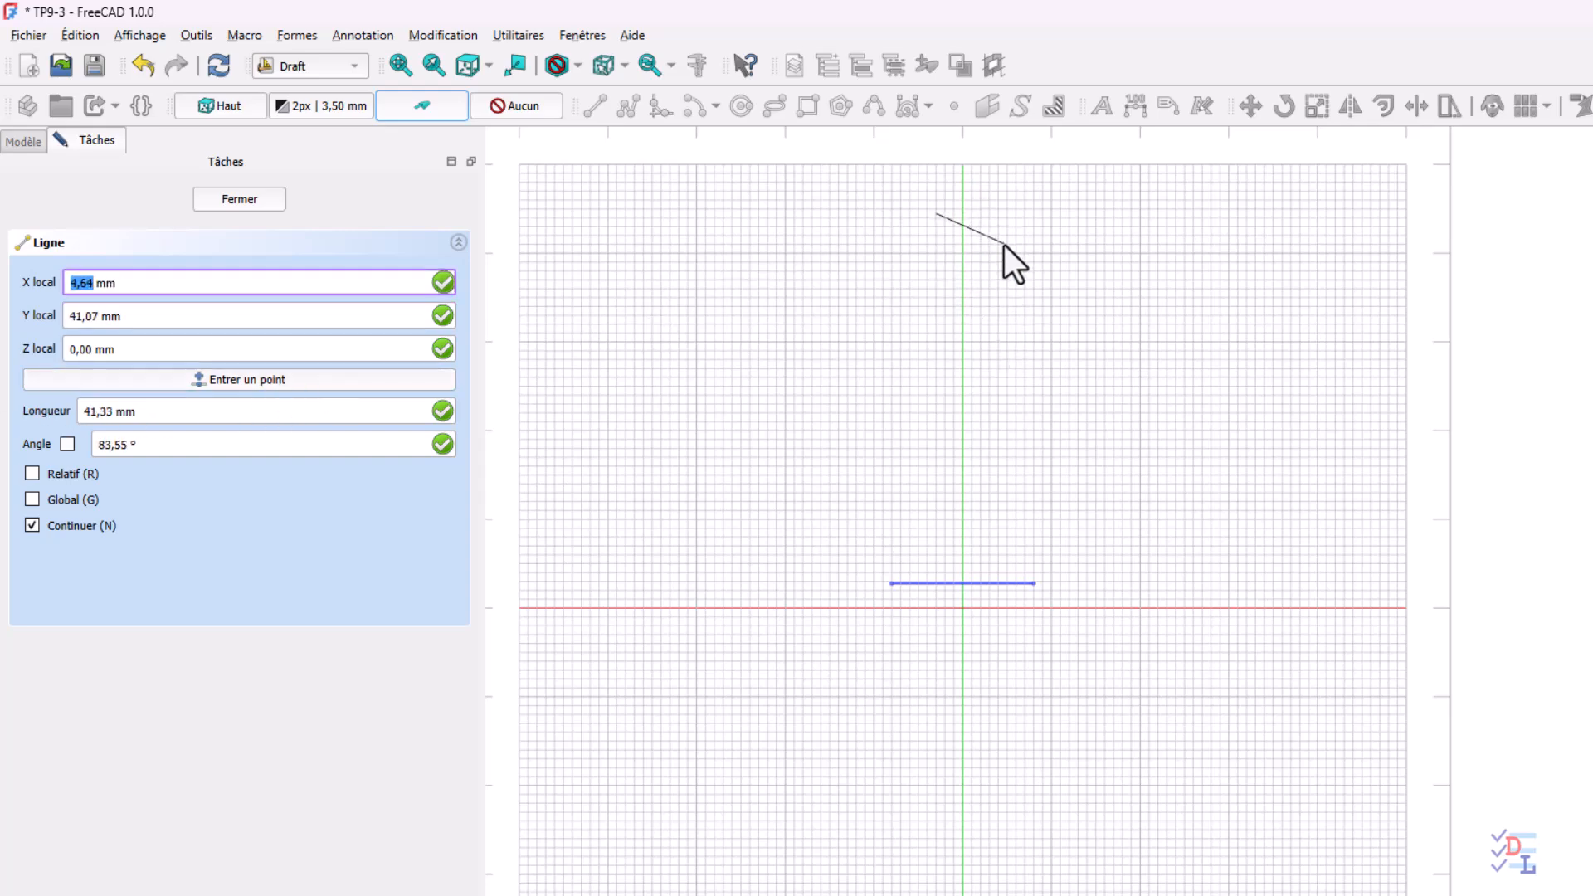
# Finish the upper construction line at local X 3 mm, Y 44.48 mm and leave the Line command
pyautogui.click(162, 282)
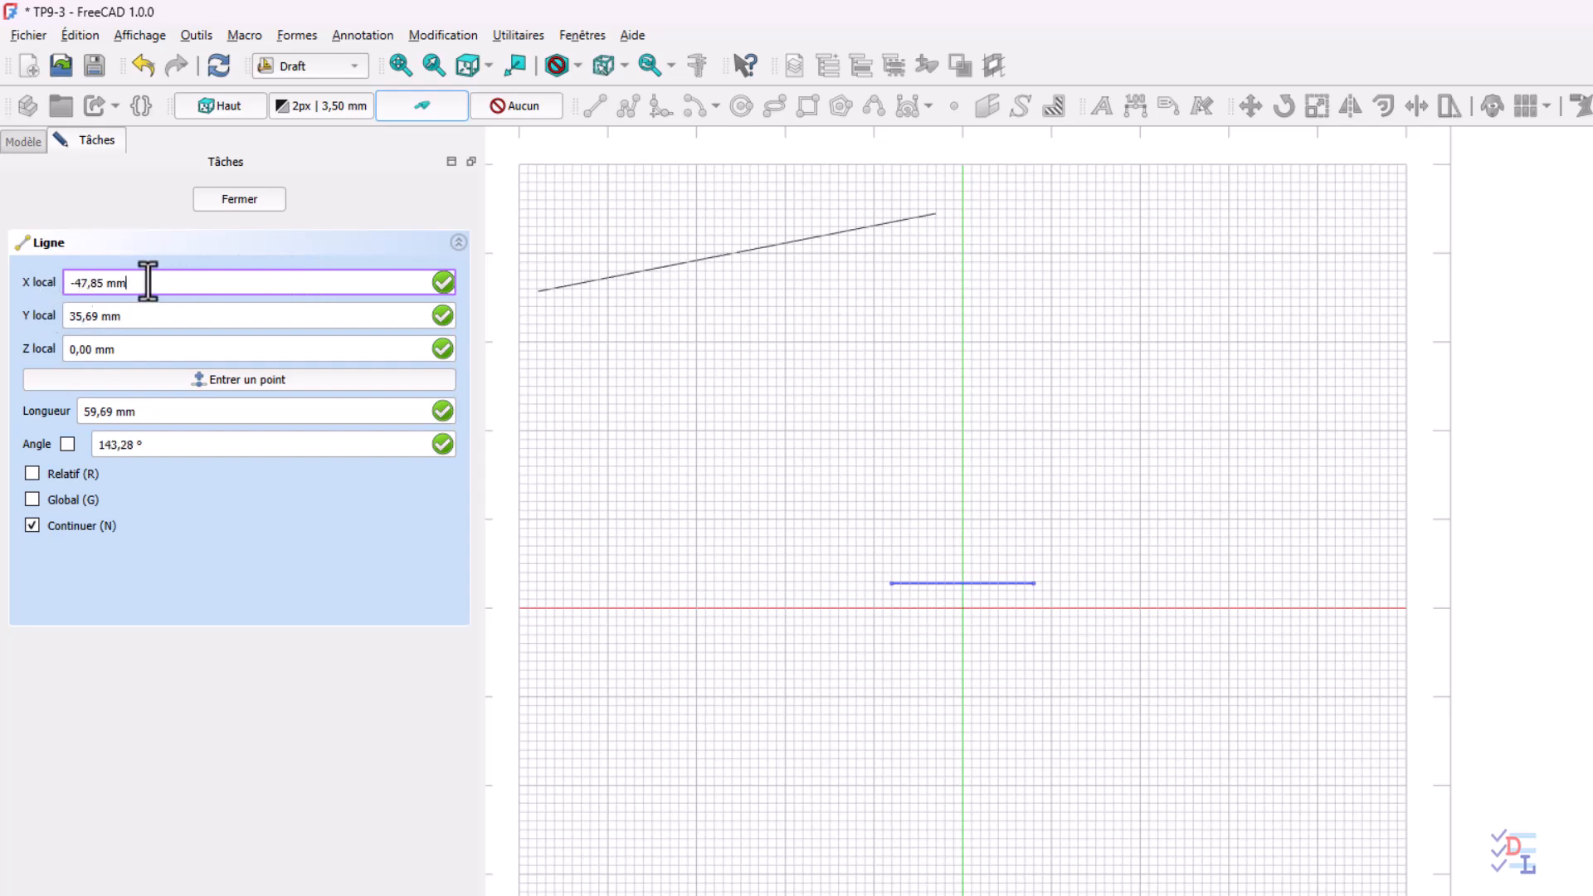
pyautogui.hotkey('ctrl', 'a')
pyautogui.write('3')
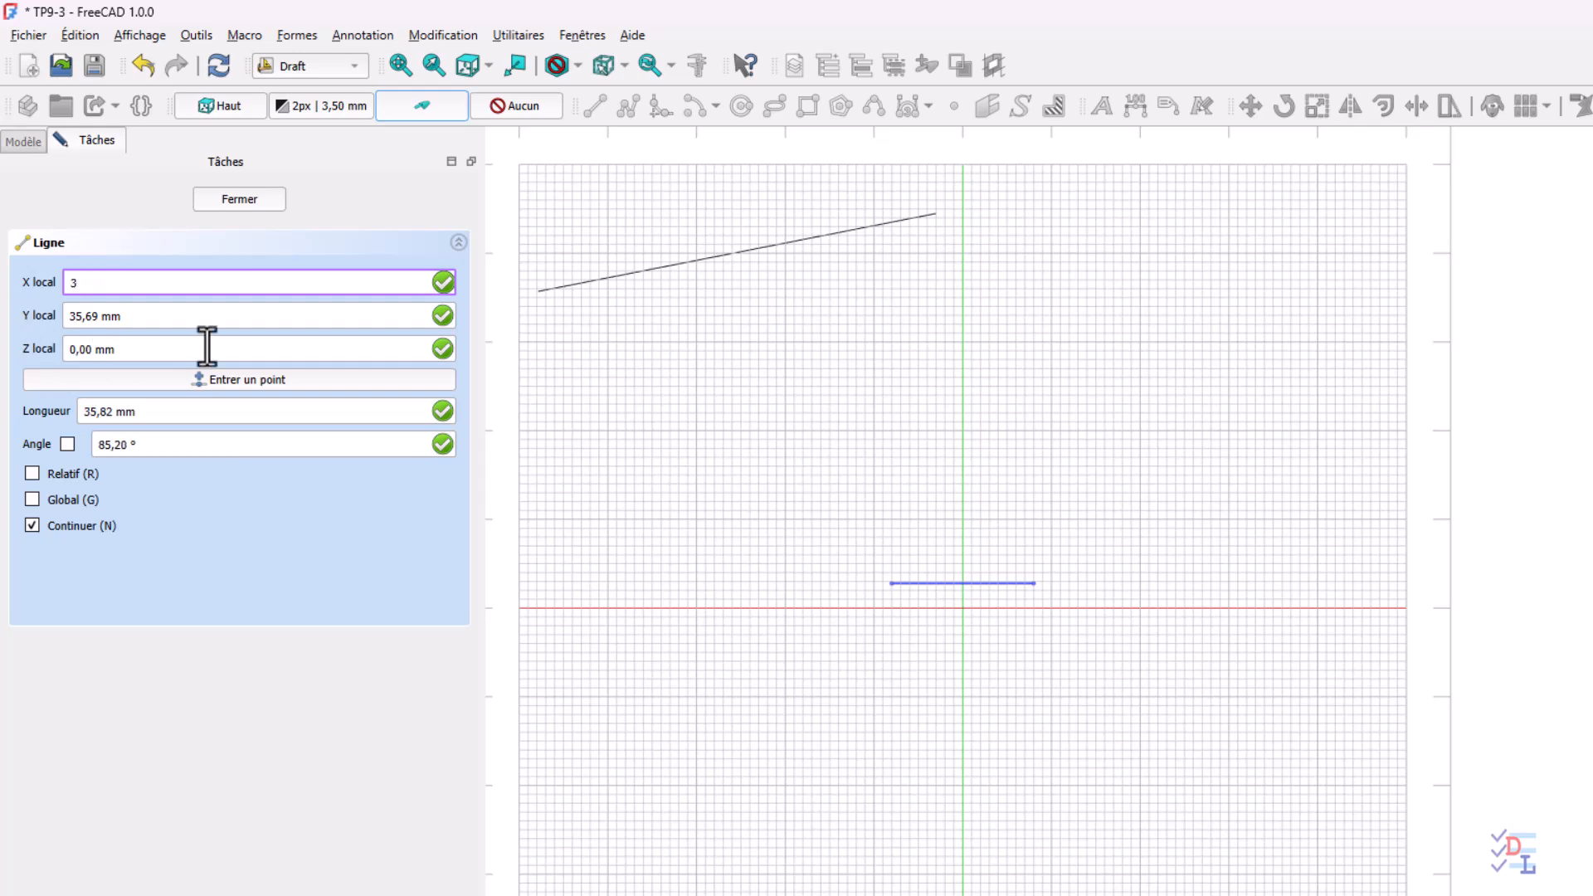
pyautogui.click(131, 315)
pyautogui.hotkey('ctrl', 'a')
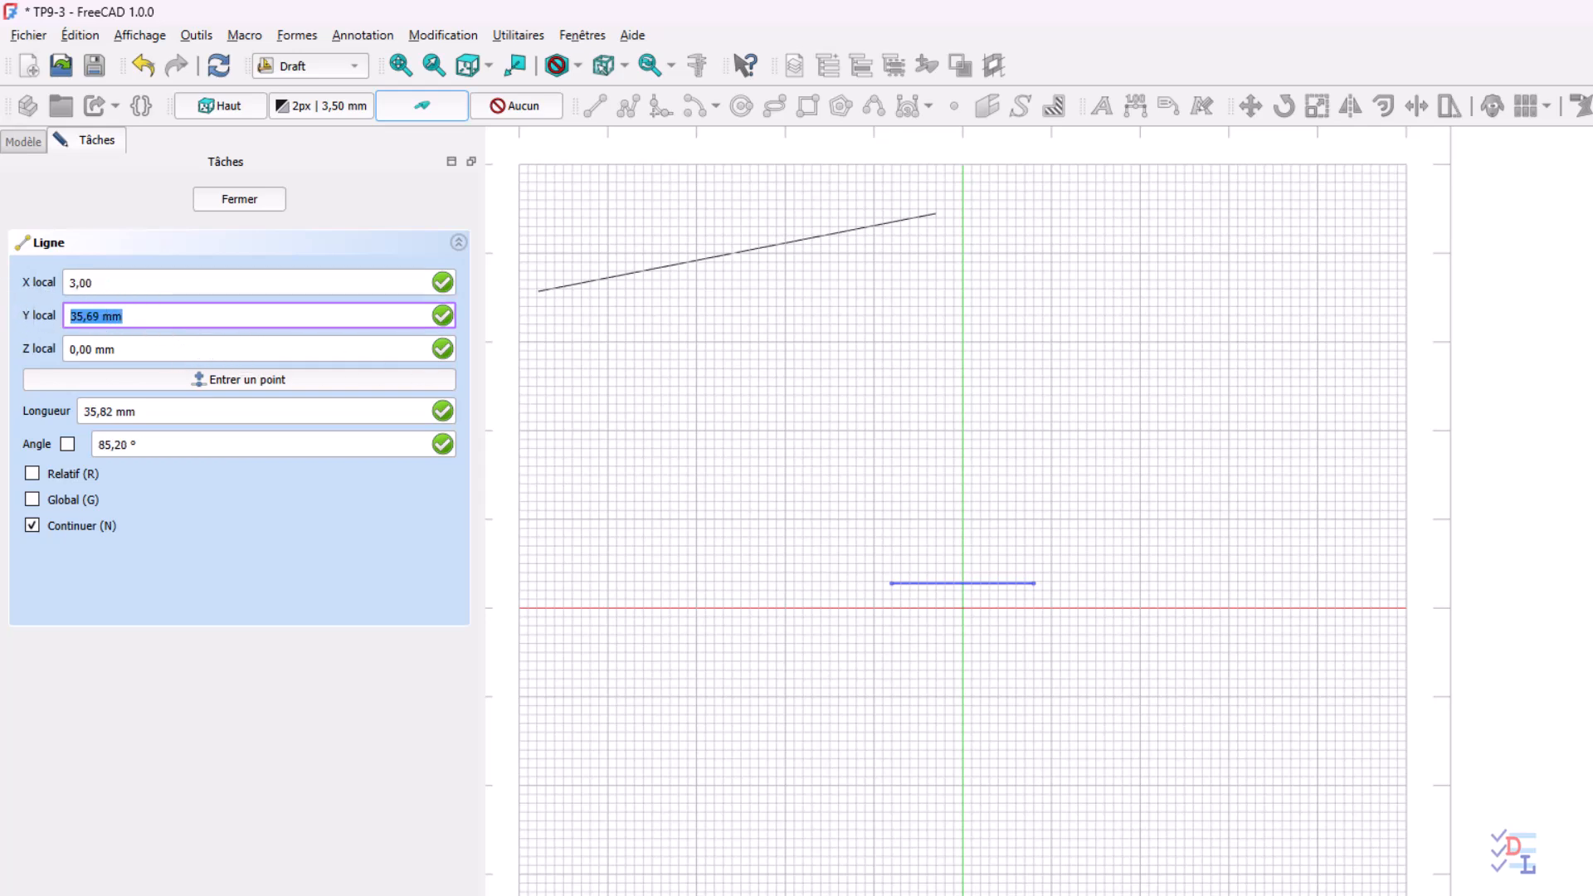
pyautogui.write('44')
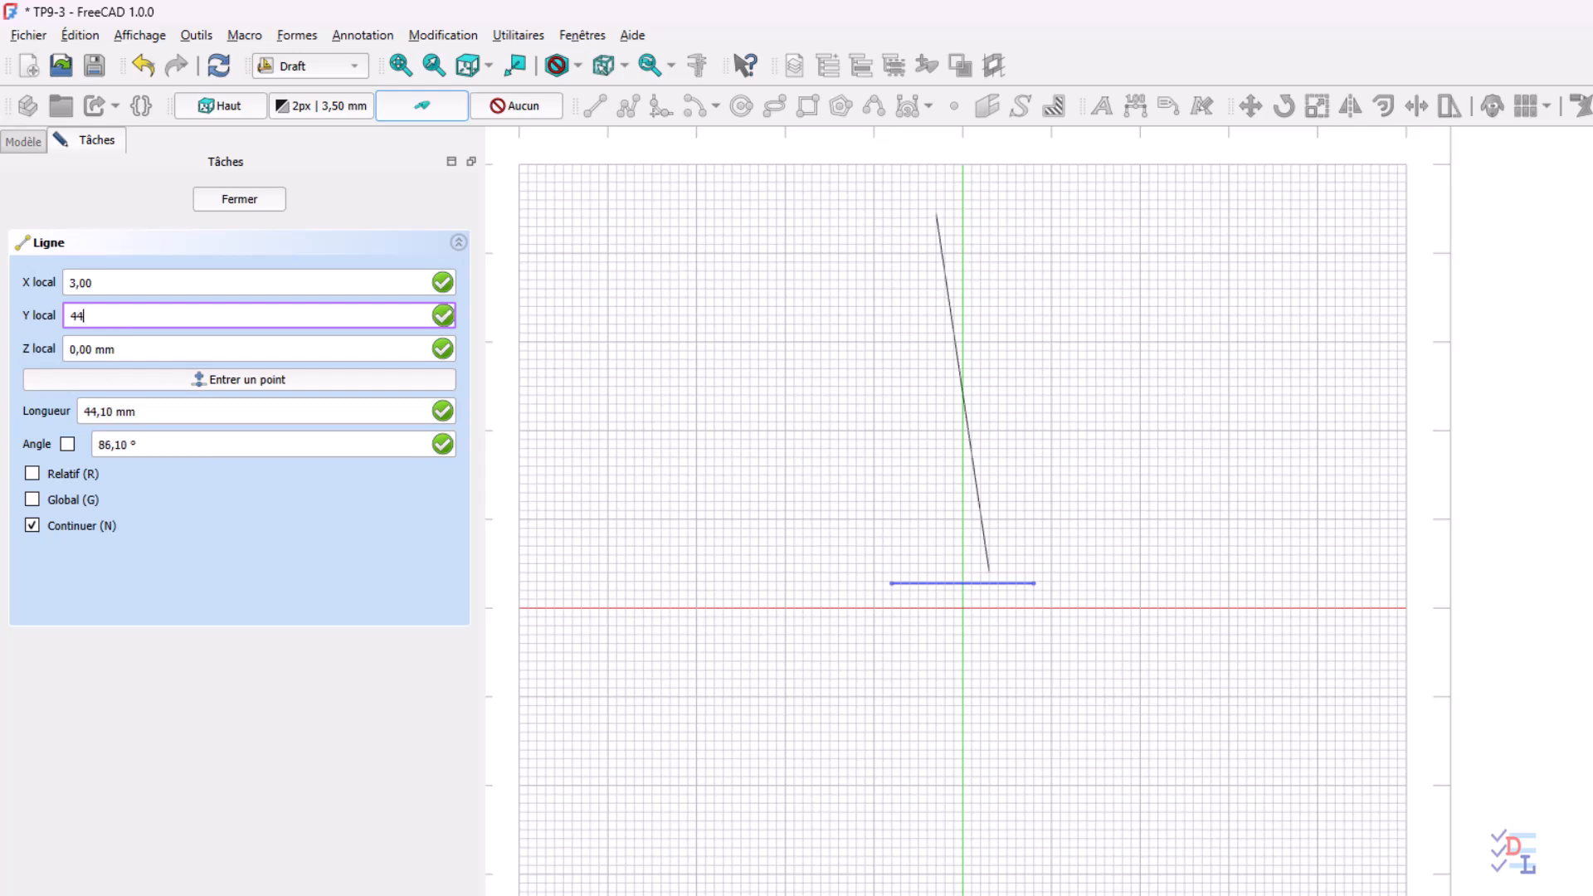
pyautogui.write('.48')
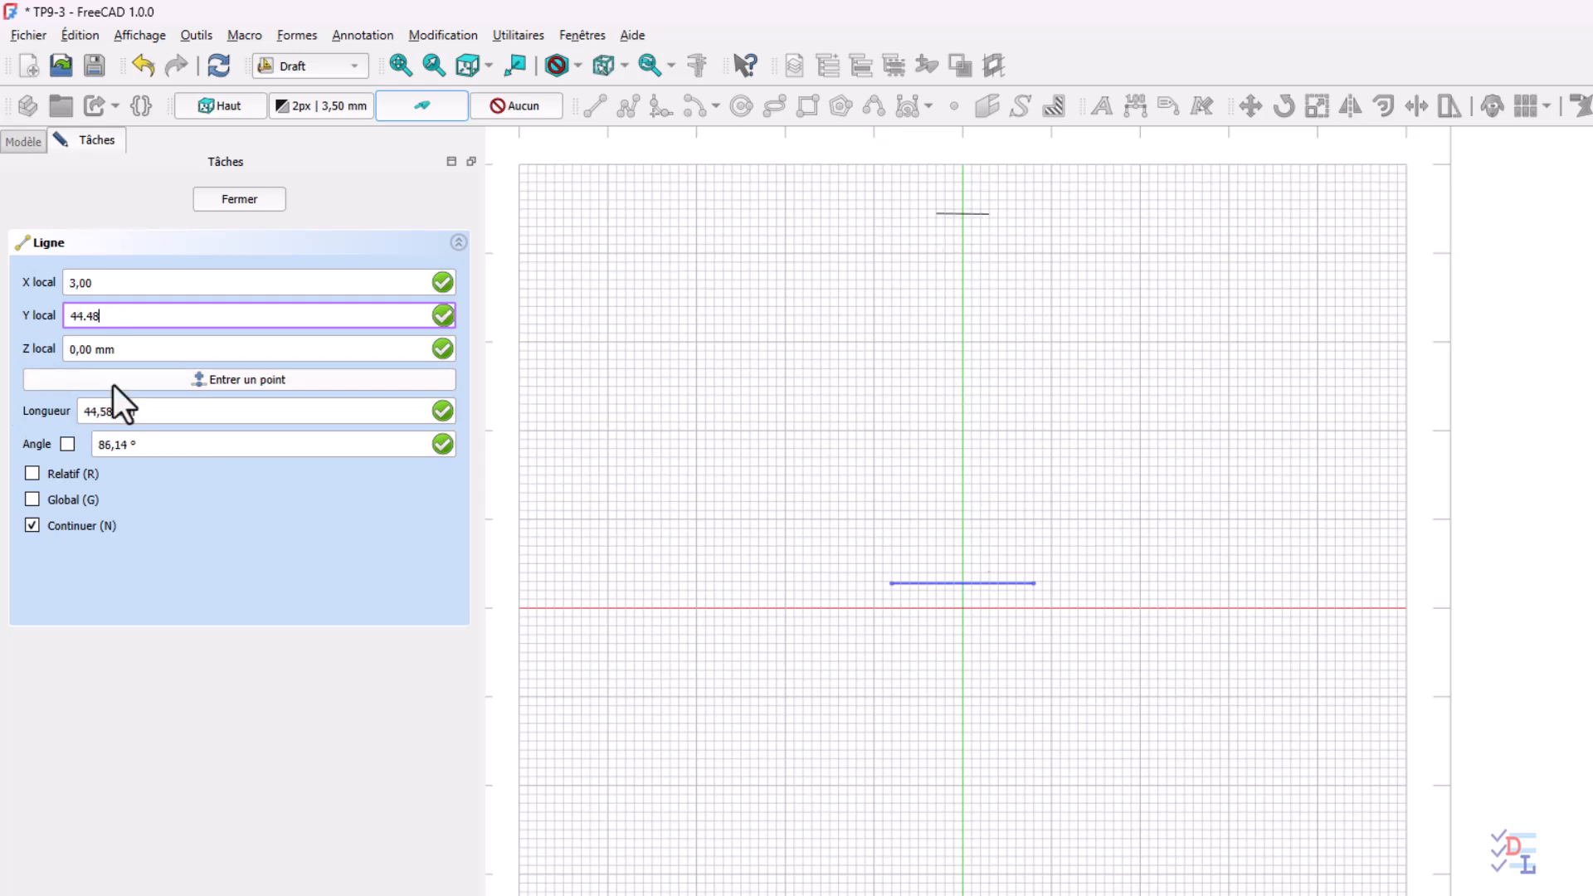
pyautogui.click(249, 380)
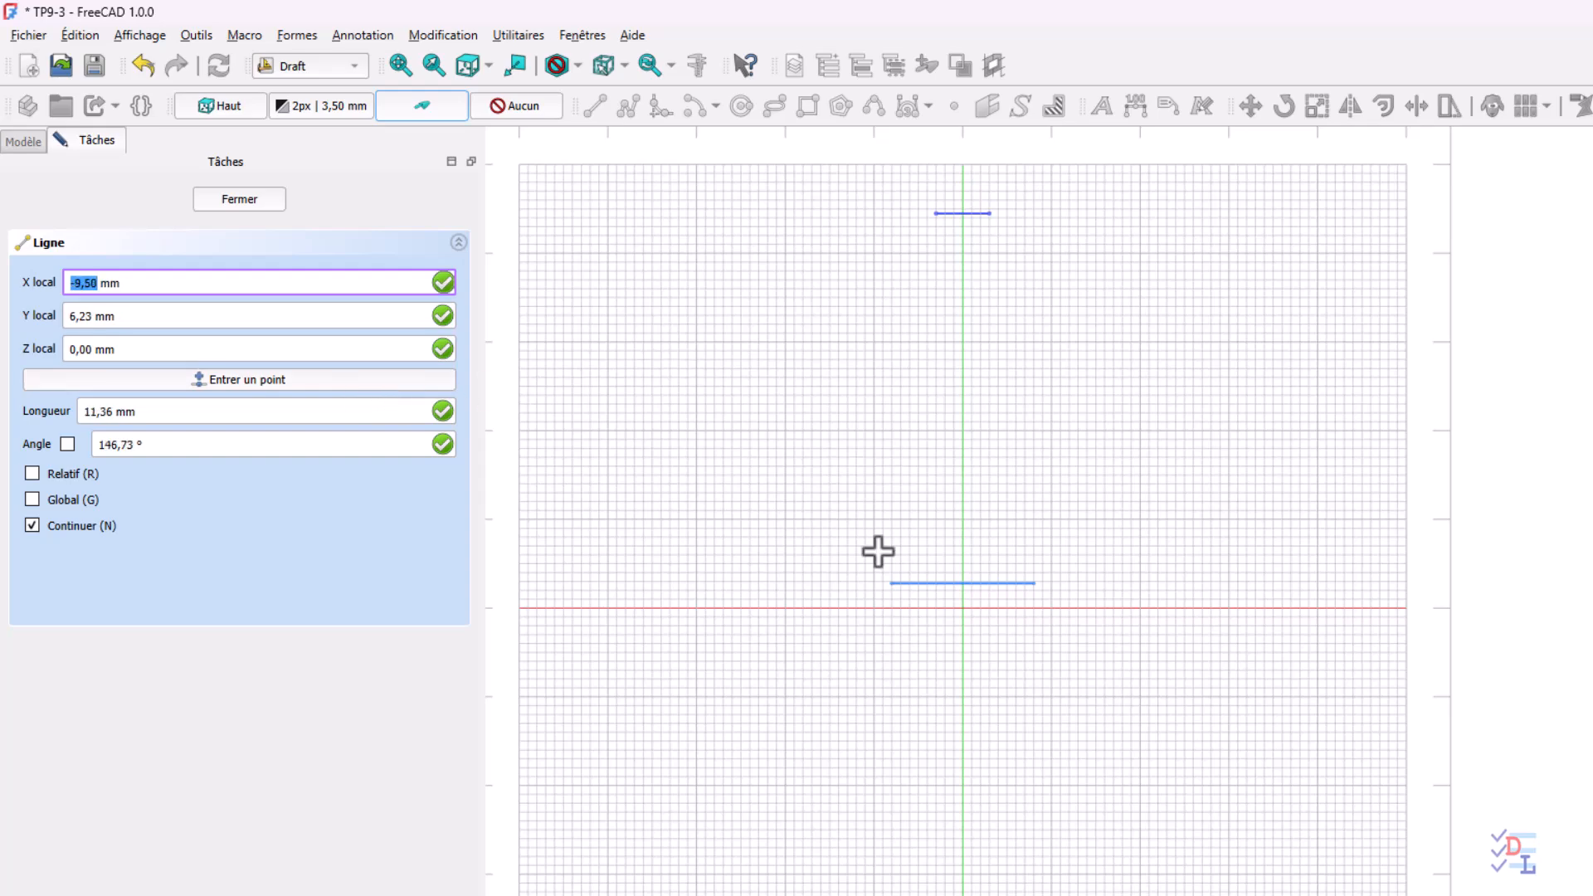
pyautogui.click(241, 200)
pyautogui.moveTo(1028, 438); pyautogui.dragTo(824, 462, button='middle')
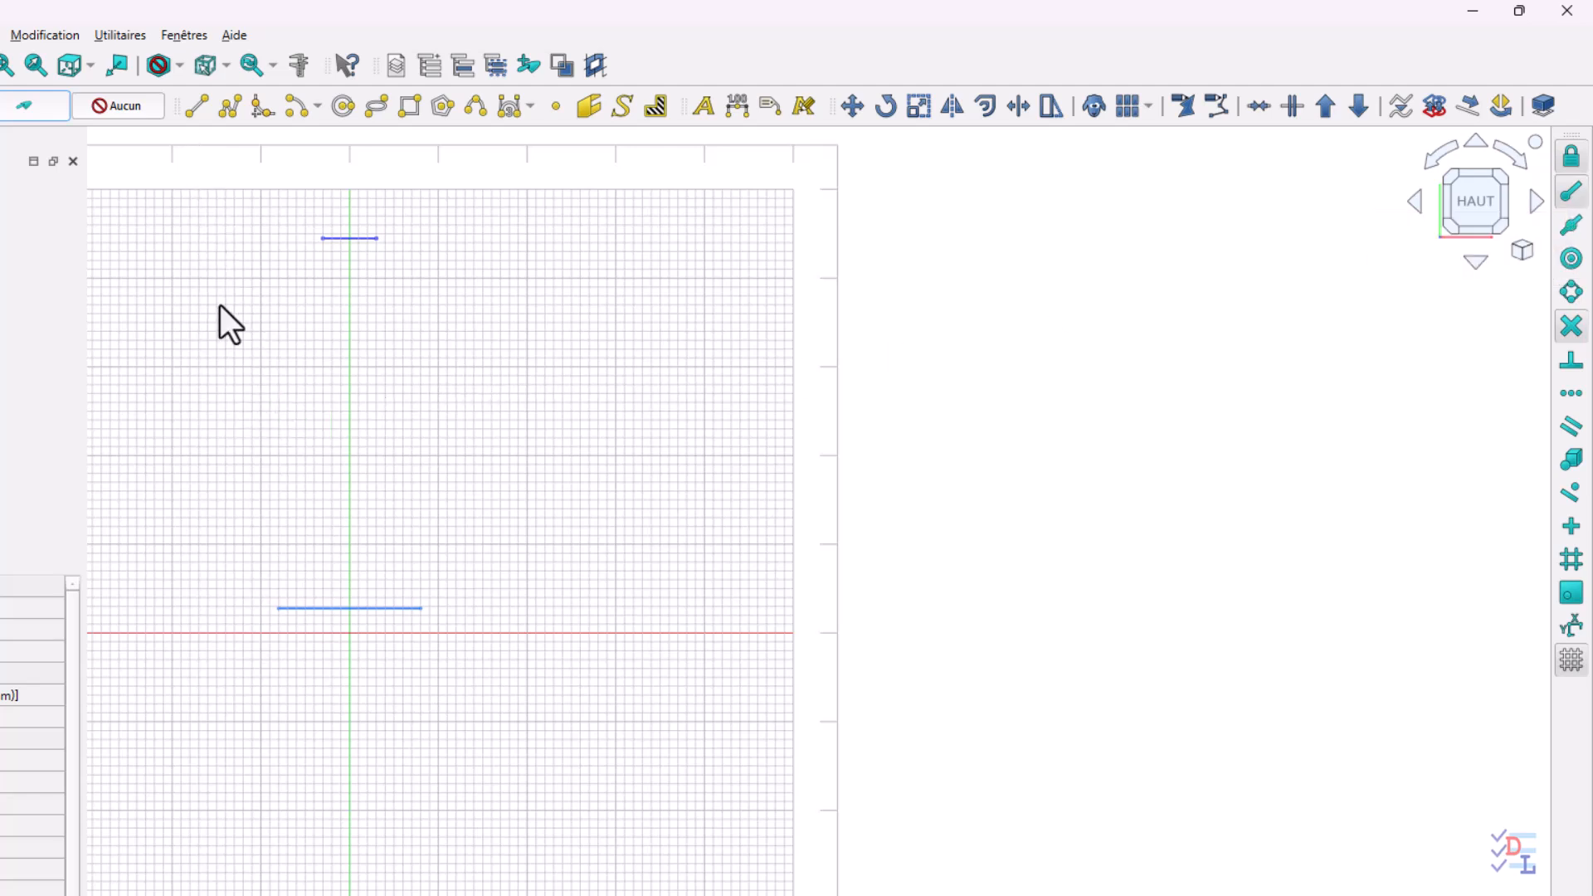
# Draw a construction line joining the left endpoints of the lower and upper construction lines, and leave the Line command
pyautogui.click(198, 114)
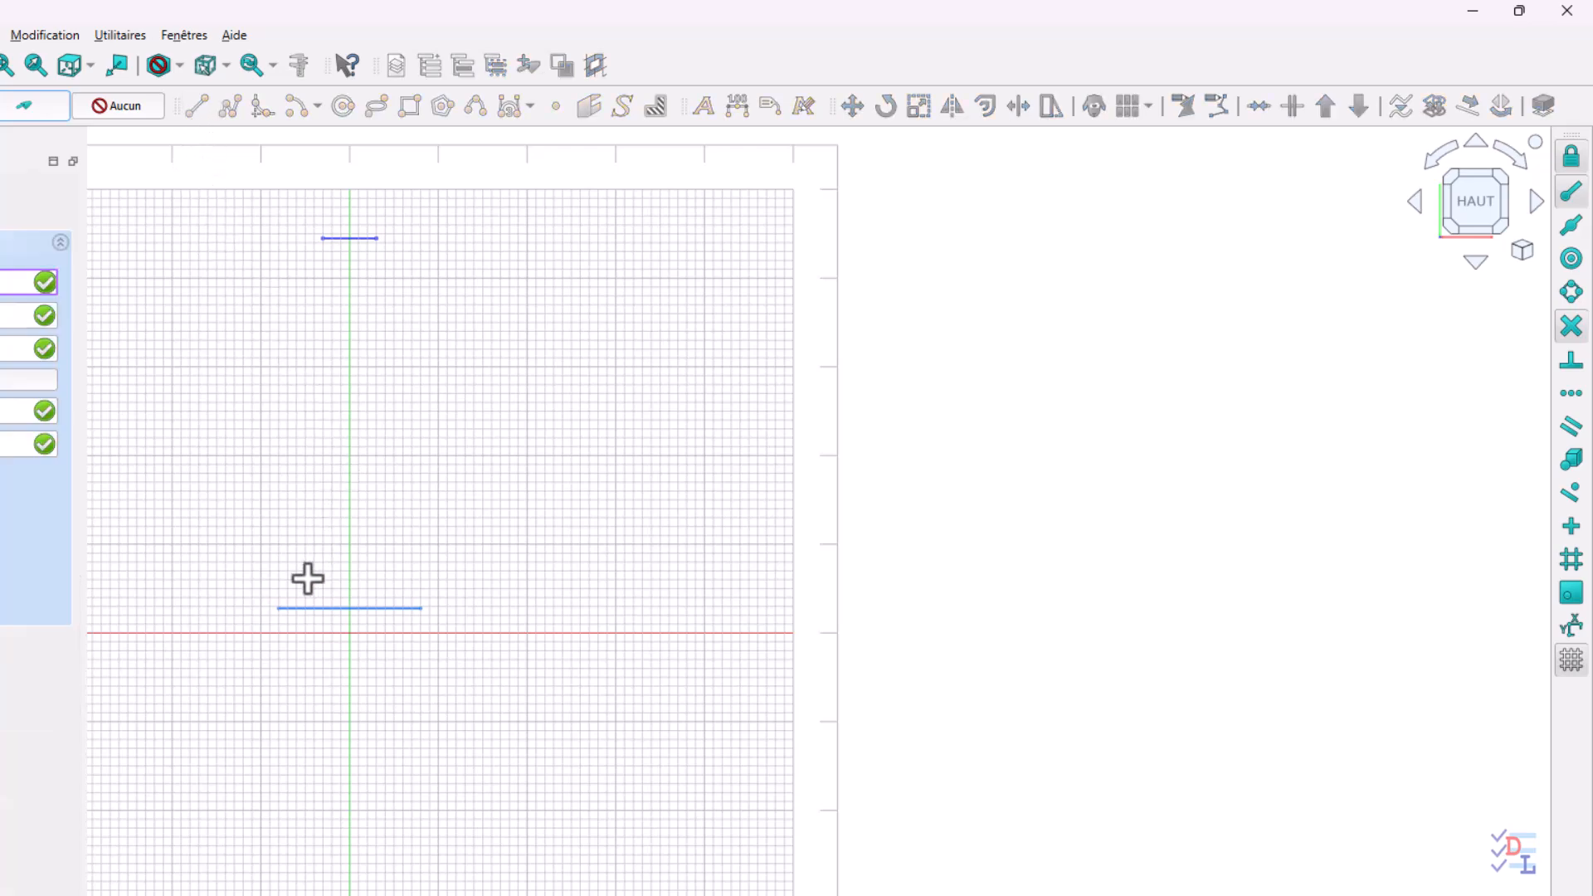
pyautogui.scroll(2, 308, 579)
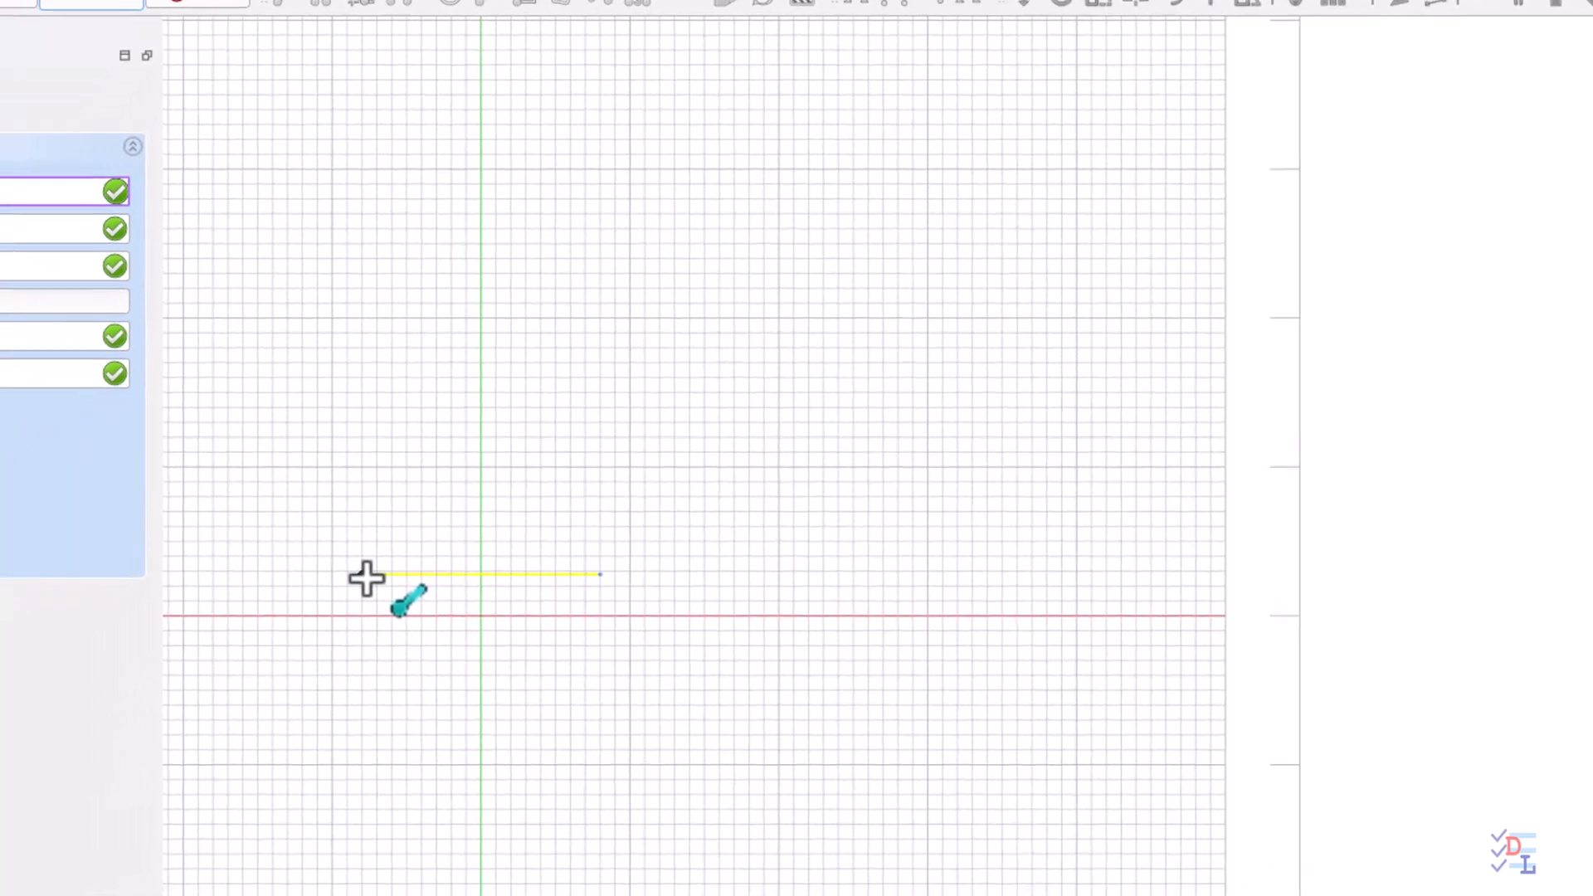
pyautogui.click(268, 626)
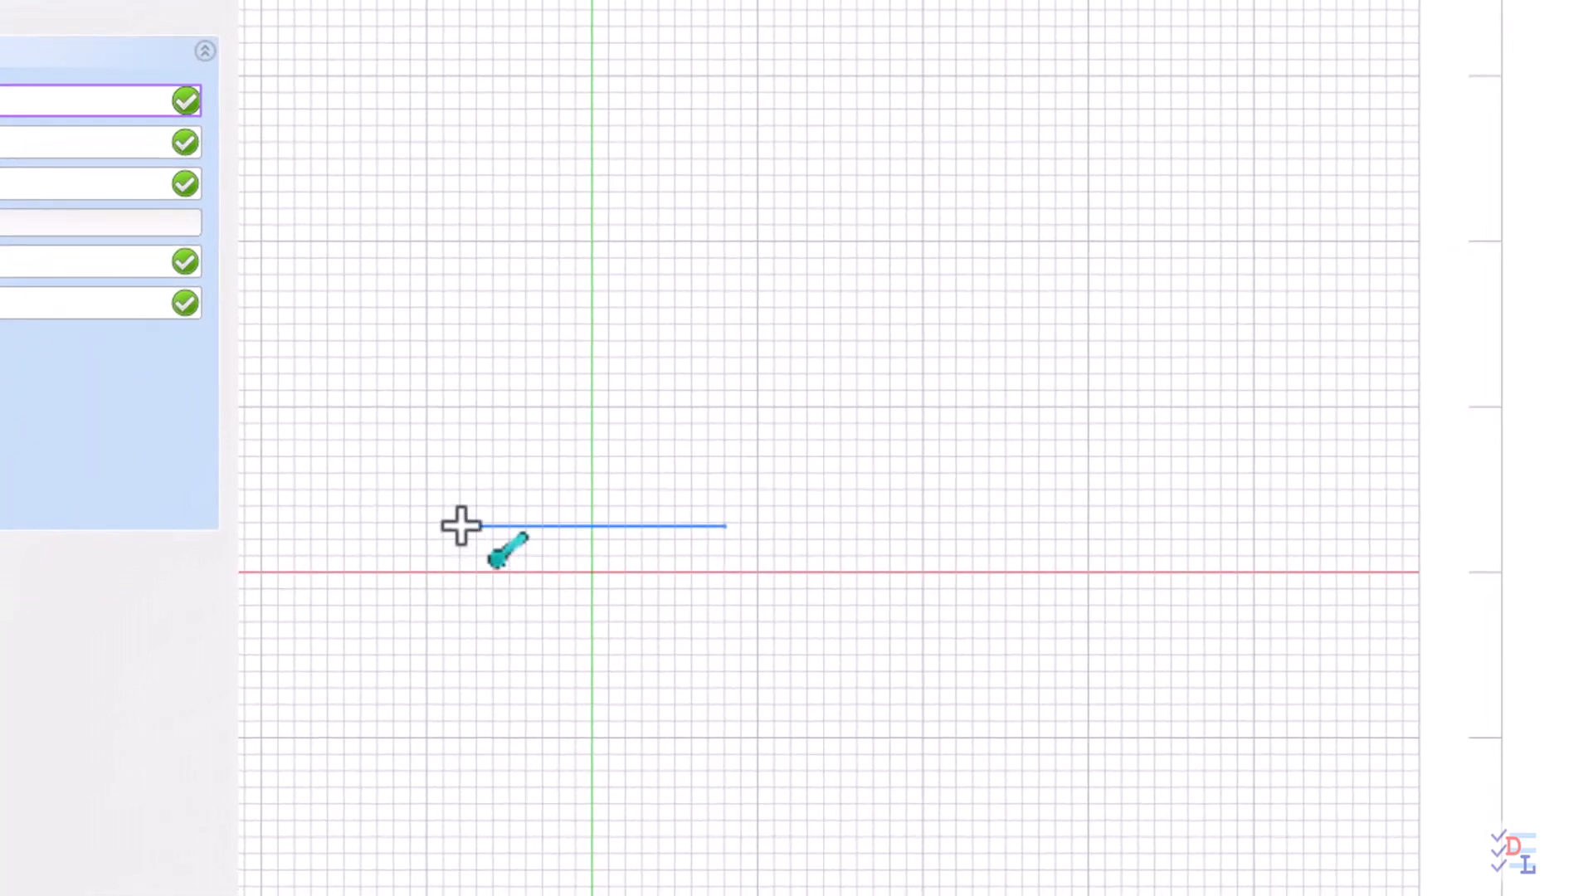
pyautogui.keyDown('shift'); pyautogui.moveTo(509, 112); pyautogui.dragTo(510, 625, button='middle'); pyautogui.keyUp('shift')
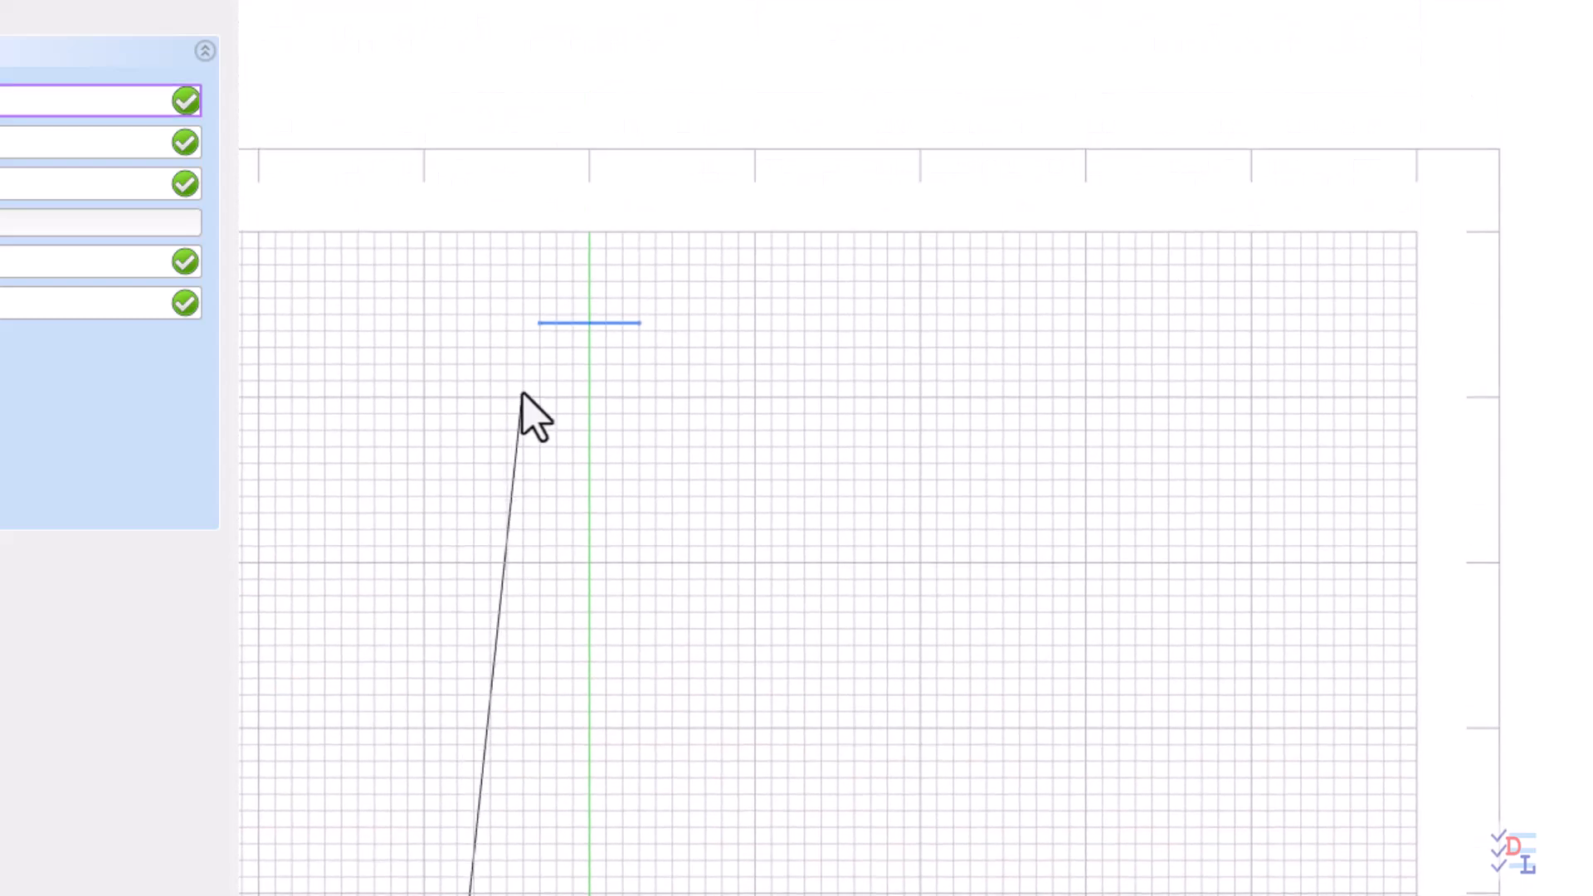
pyautogui.click(536, 321)
pyautogui.moveTo(690, 608)
pyautogui.keyDown('shift'); pyautogui.mouseDown(button='middle')
pyautogui.moveTo(703, 418)
pyautogui.moveTo(679, 511)
pyautogui.mouseUp(button='middle'); pyautogui.keyUp('shift')
pyautogui.press('Escape')
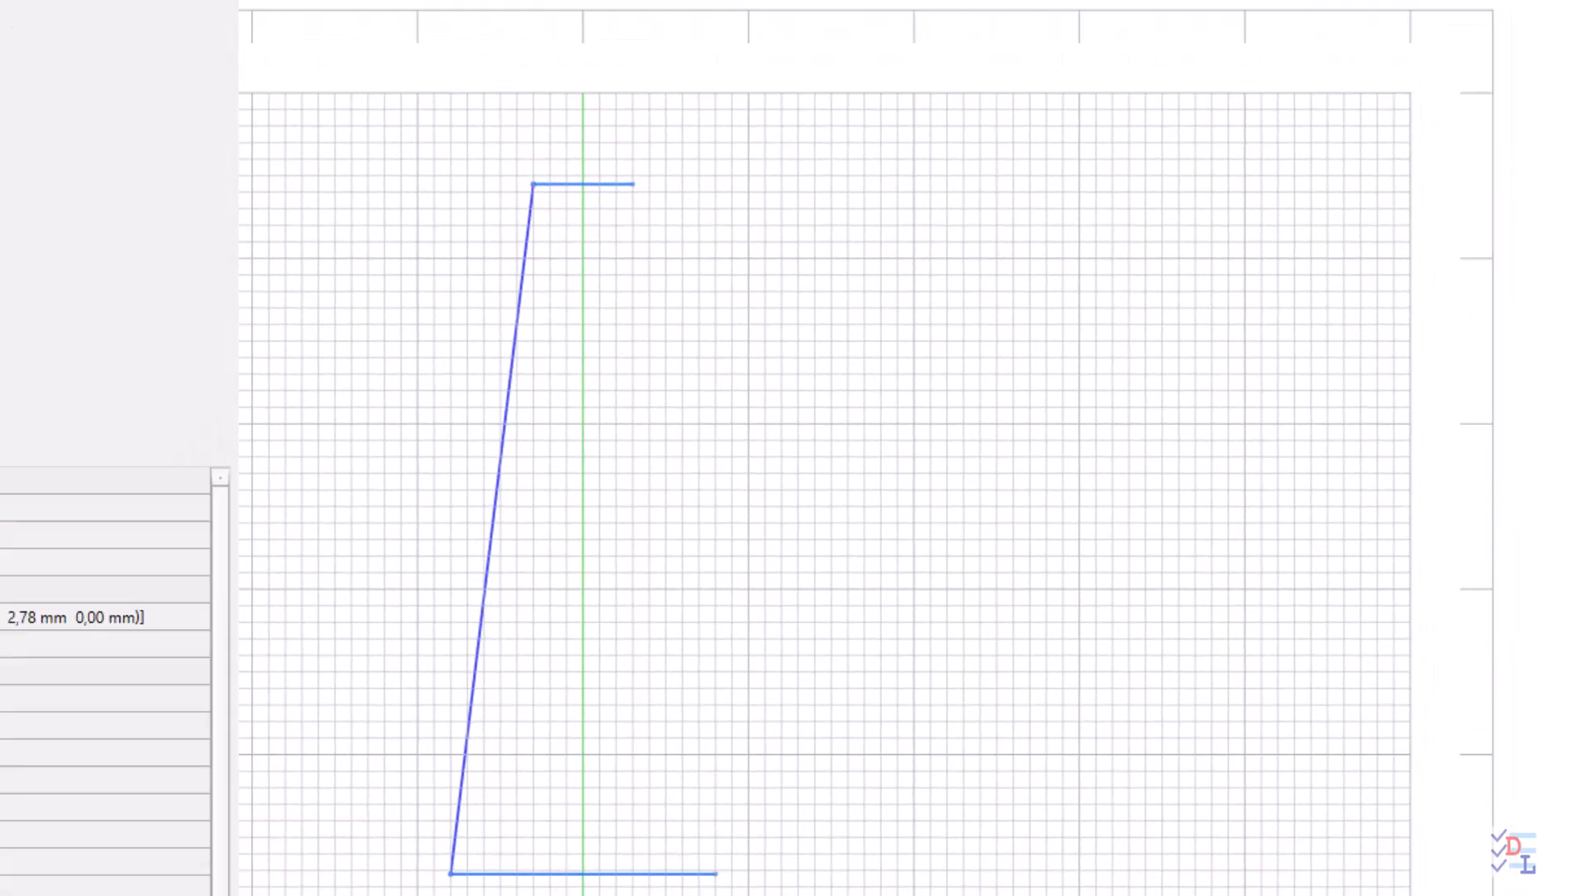
# Draw a construction line joining the right endpoints of the lower and upper construction lines, closing the trapezoid
pyautogui.press('l')
pyautogui.press('i')
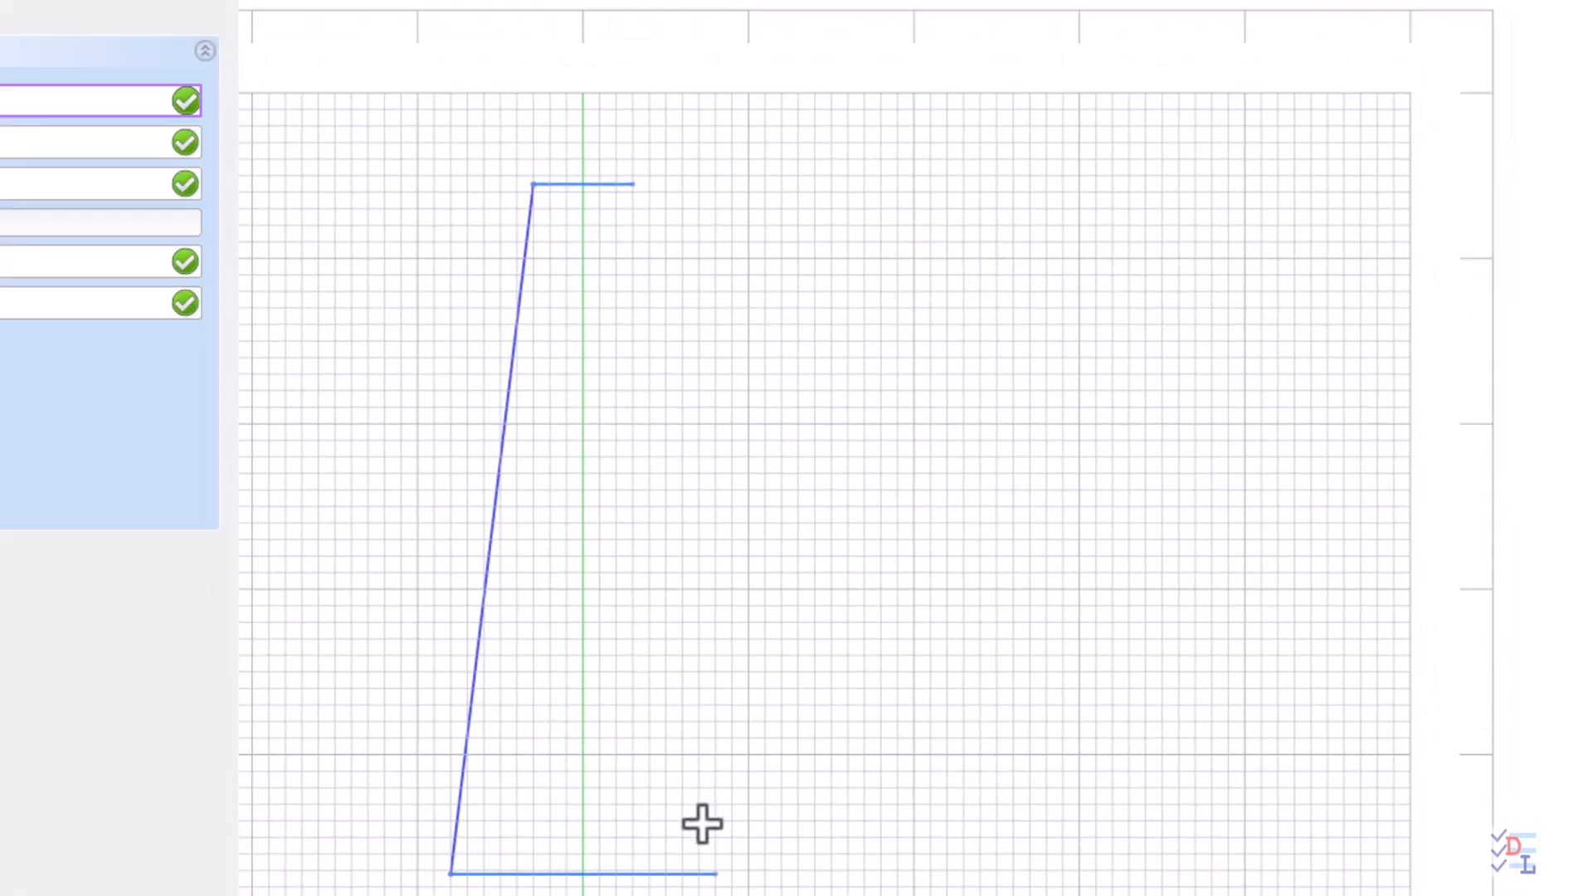
pyautogui.click(718, 874)
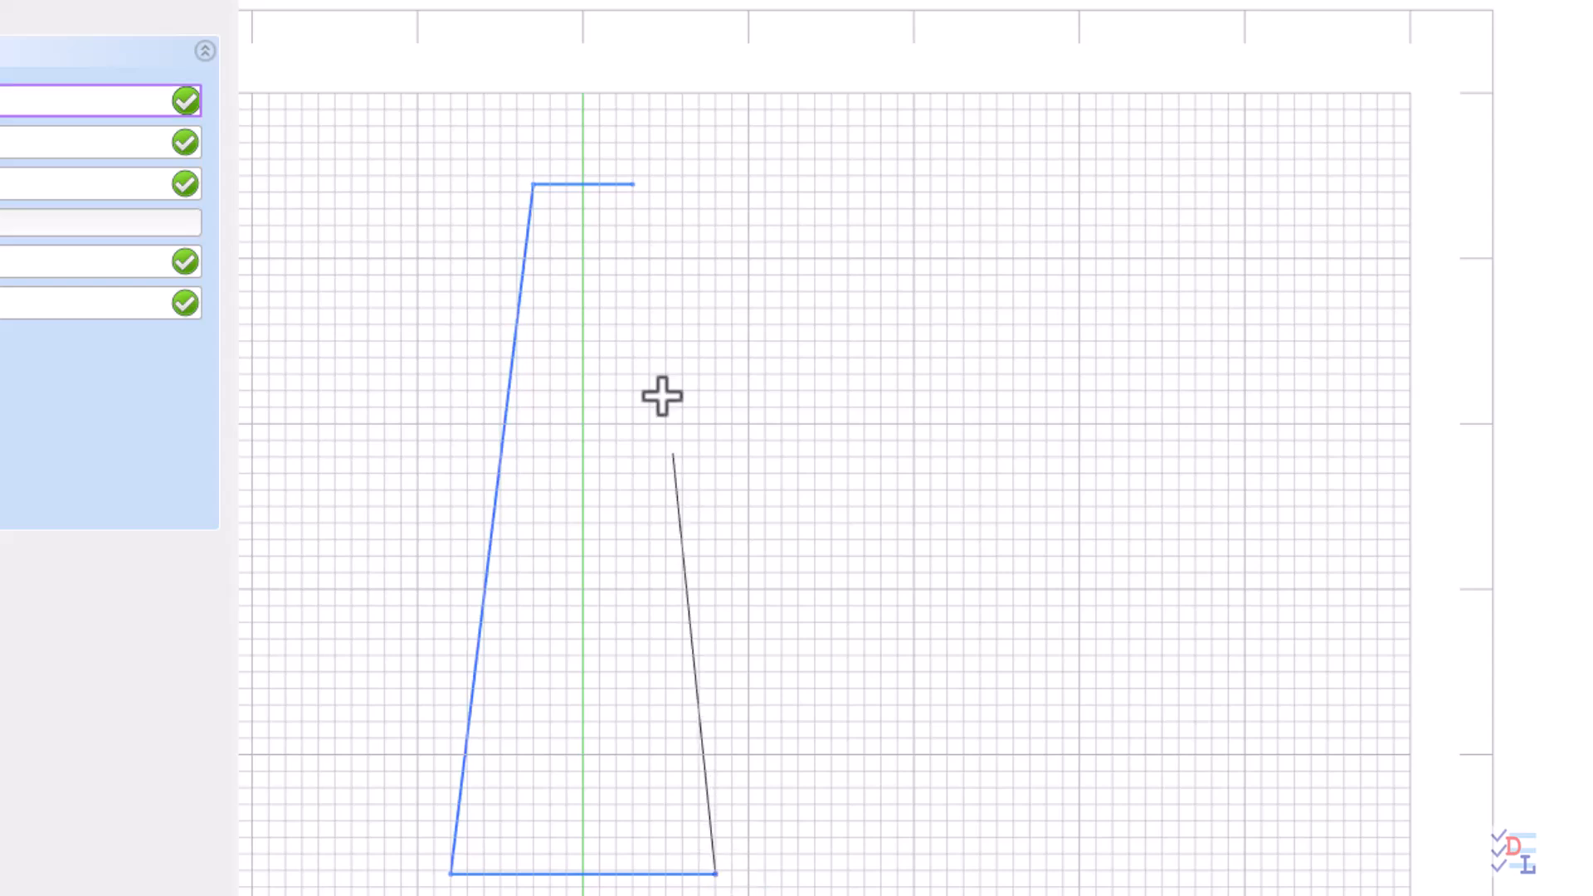
pyautogui.click(636, 183)
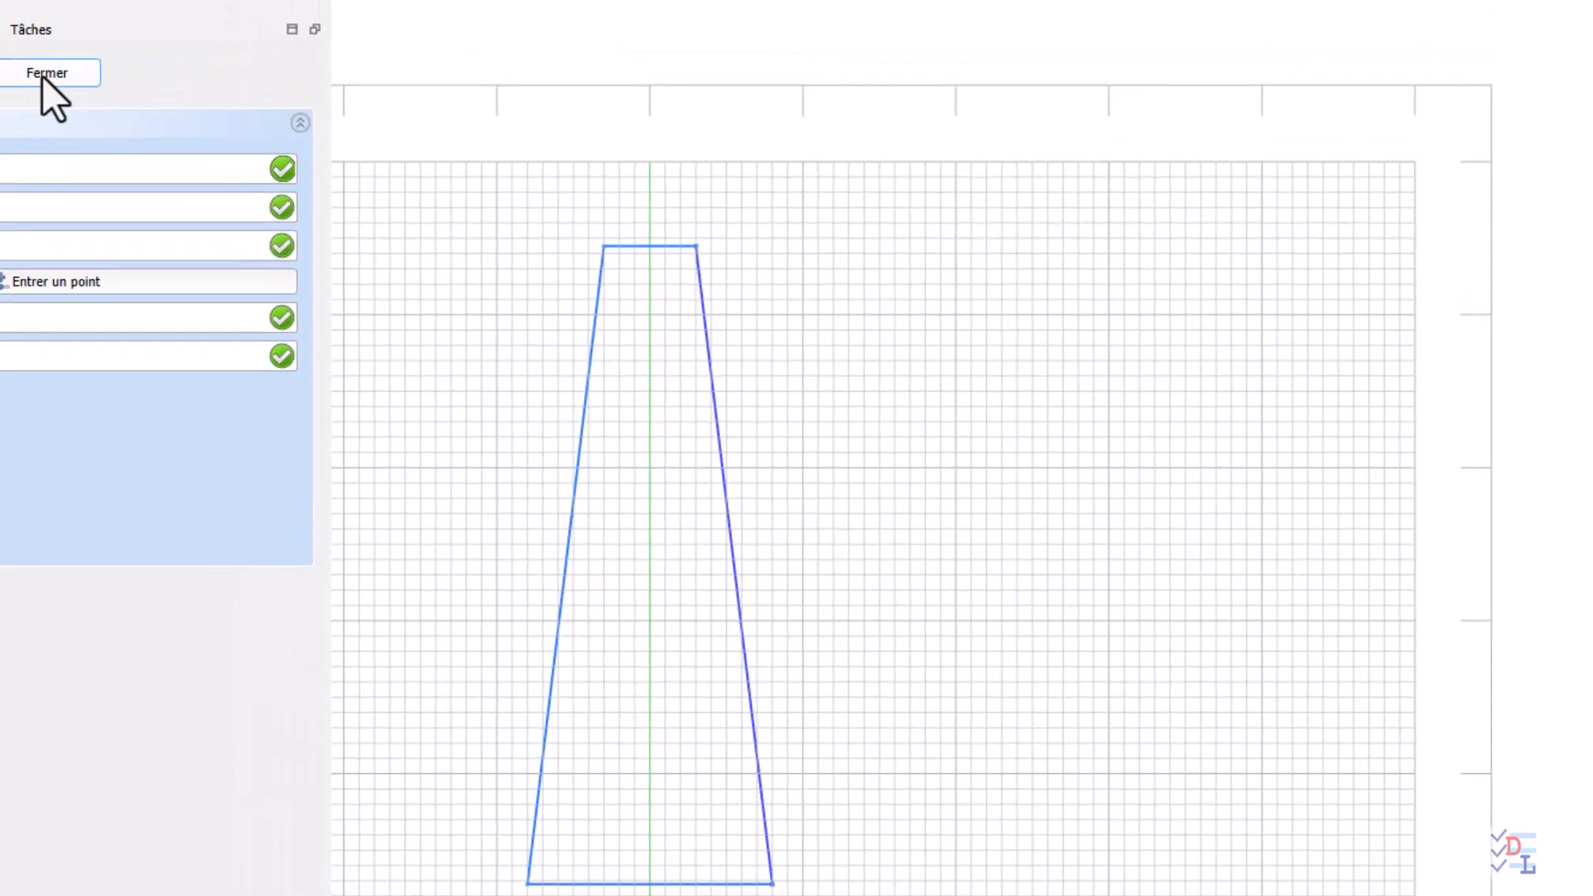
pyautogui.click(43, 76)
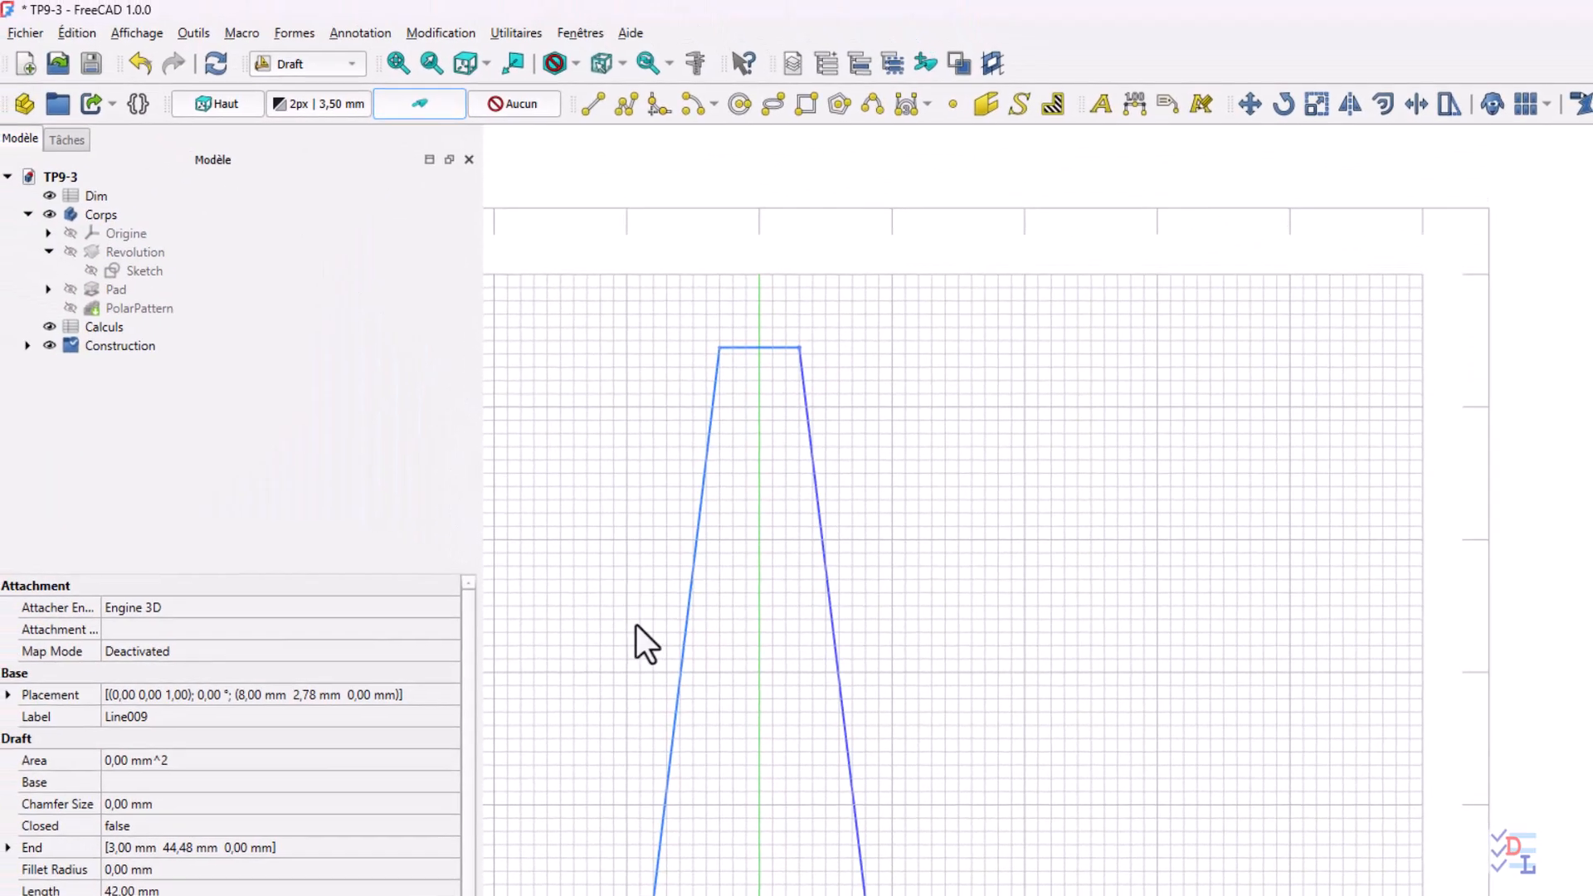
pyautogui.moveTo(669, 669); pyautogui.dragTo(739, 523, button='middle')
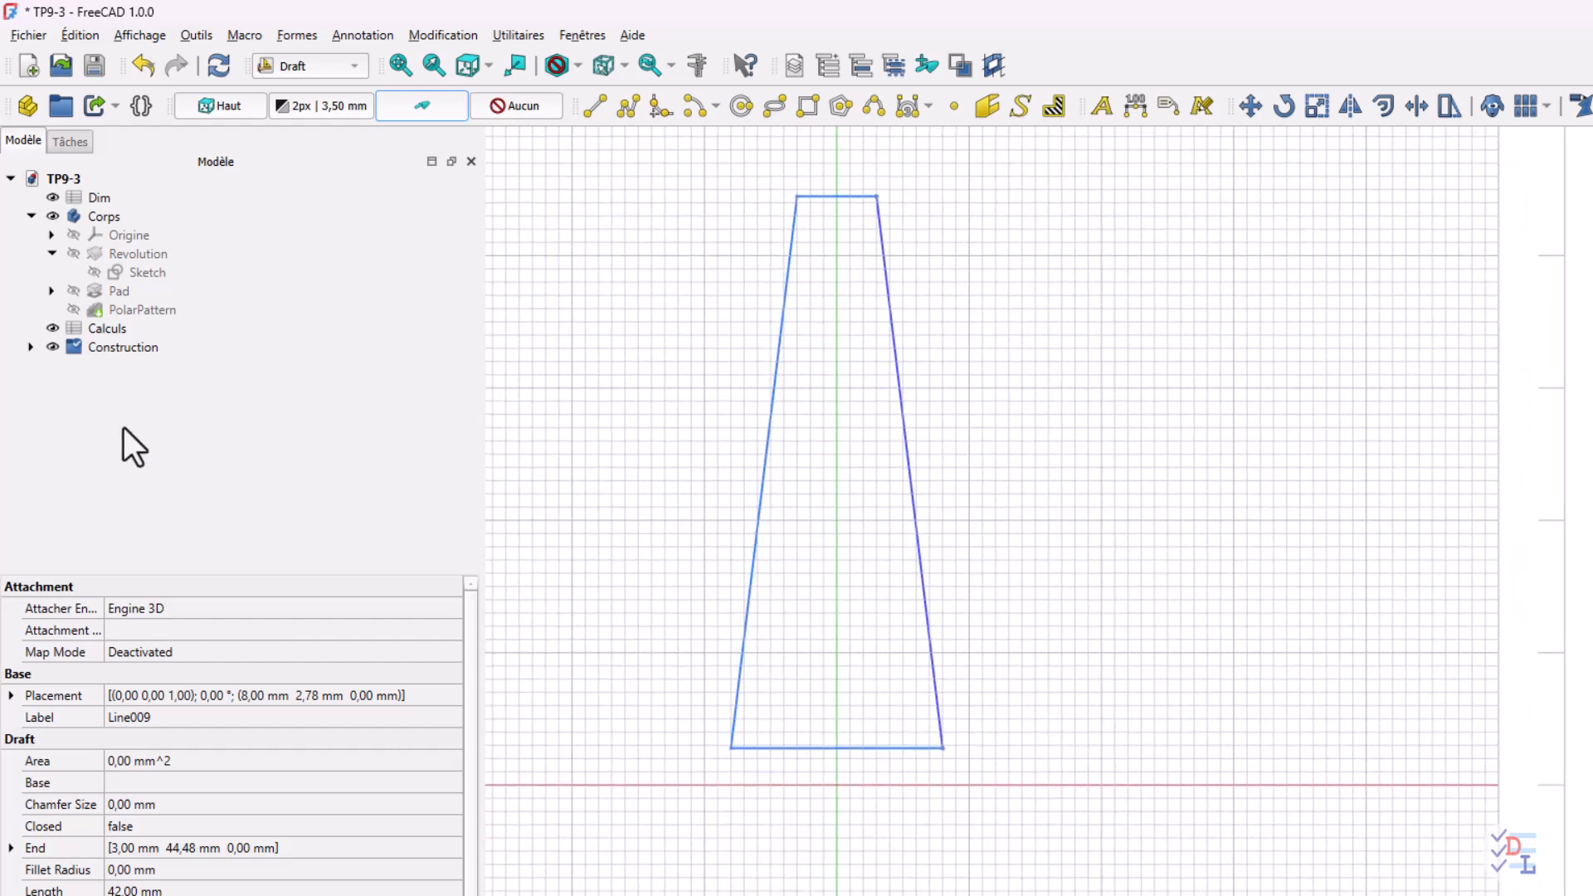
# Start an orthogonal array of the lower construction line with 1 element in X and 16 elements in Y
pyautogui.click(31, 347)
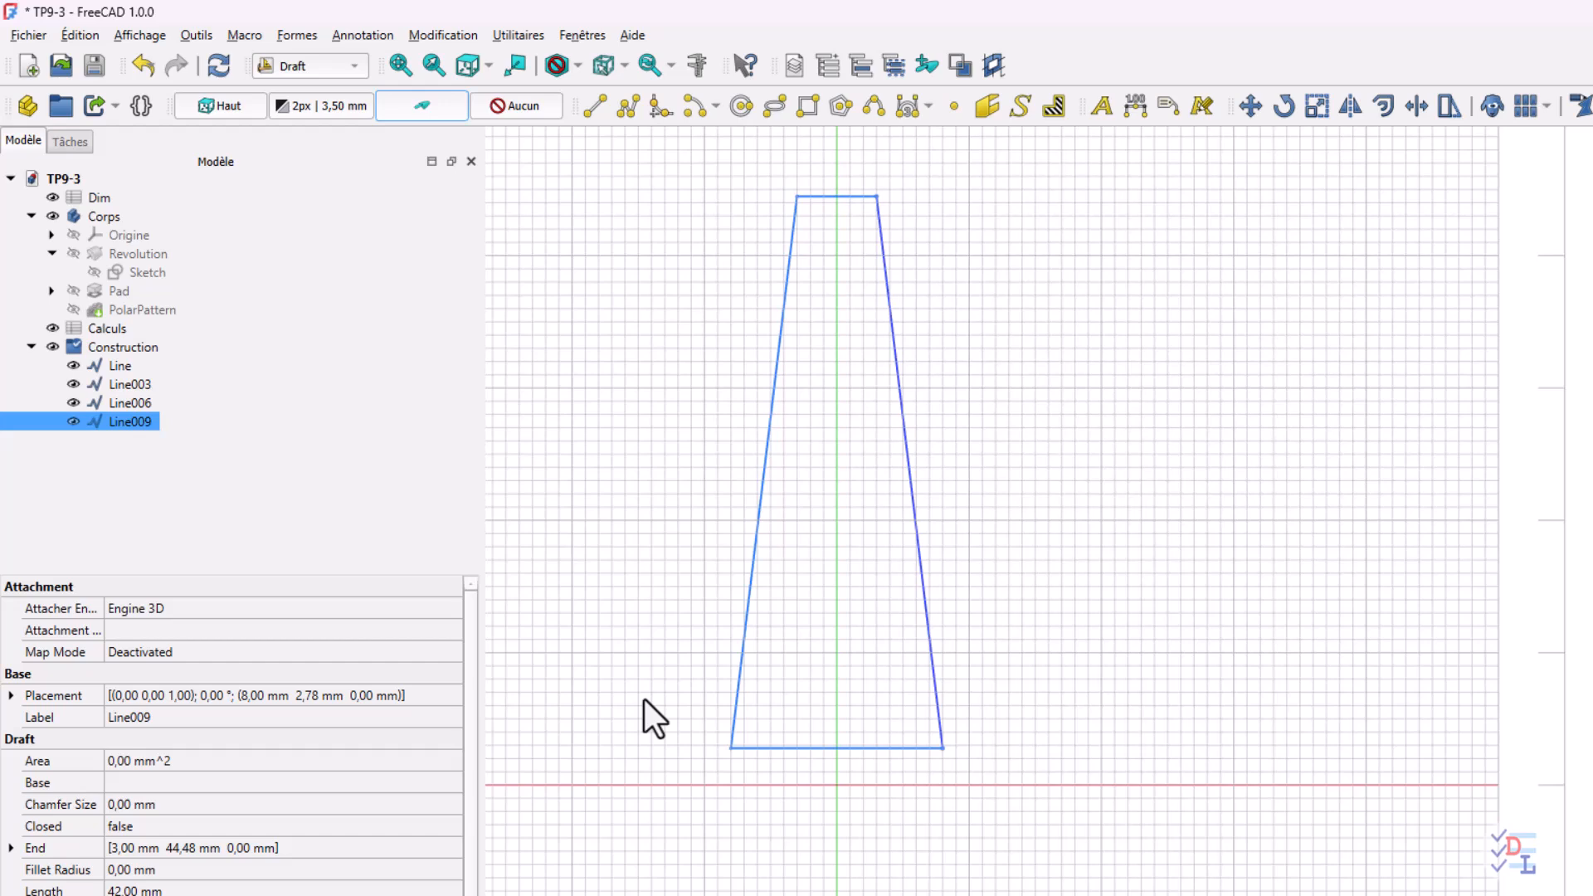
pyautogui.click(878, 749)
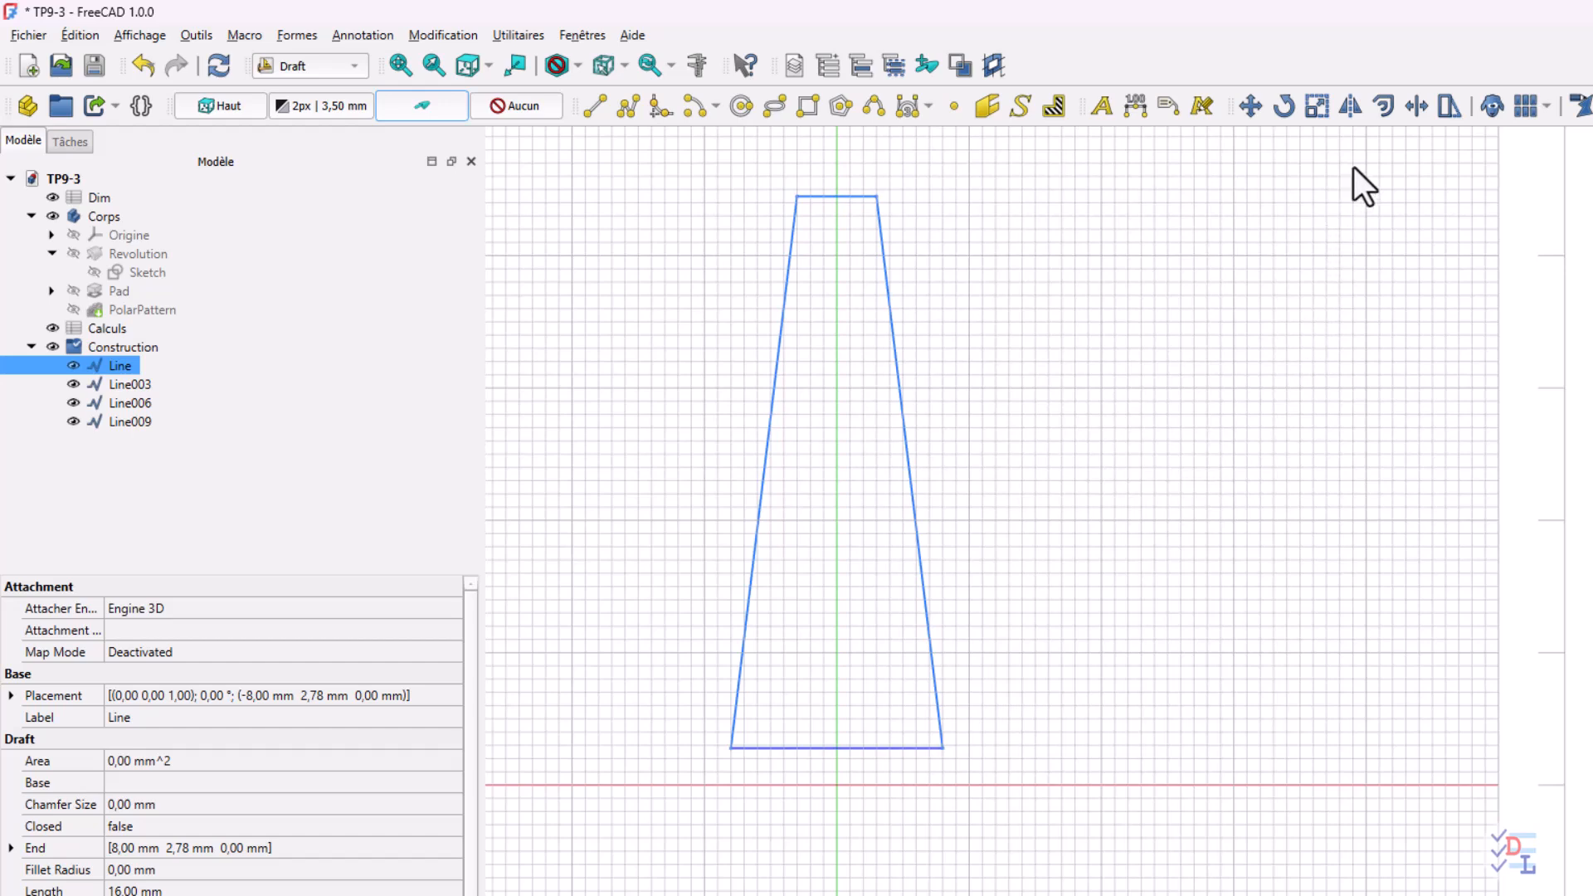
pyautogui.click(1524, 105)
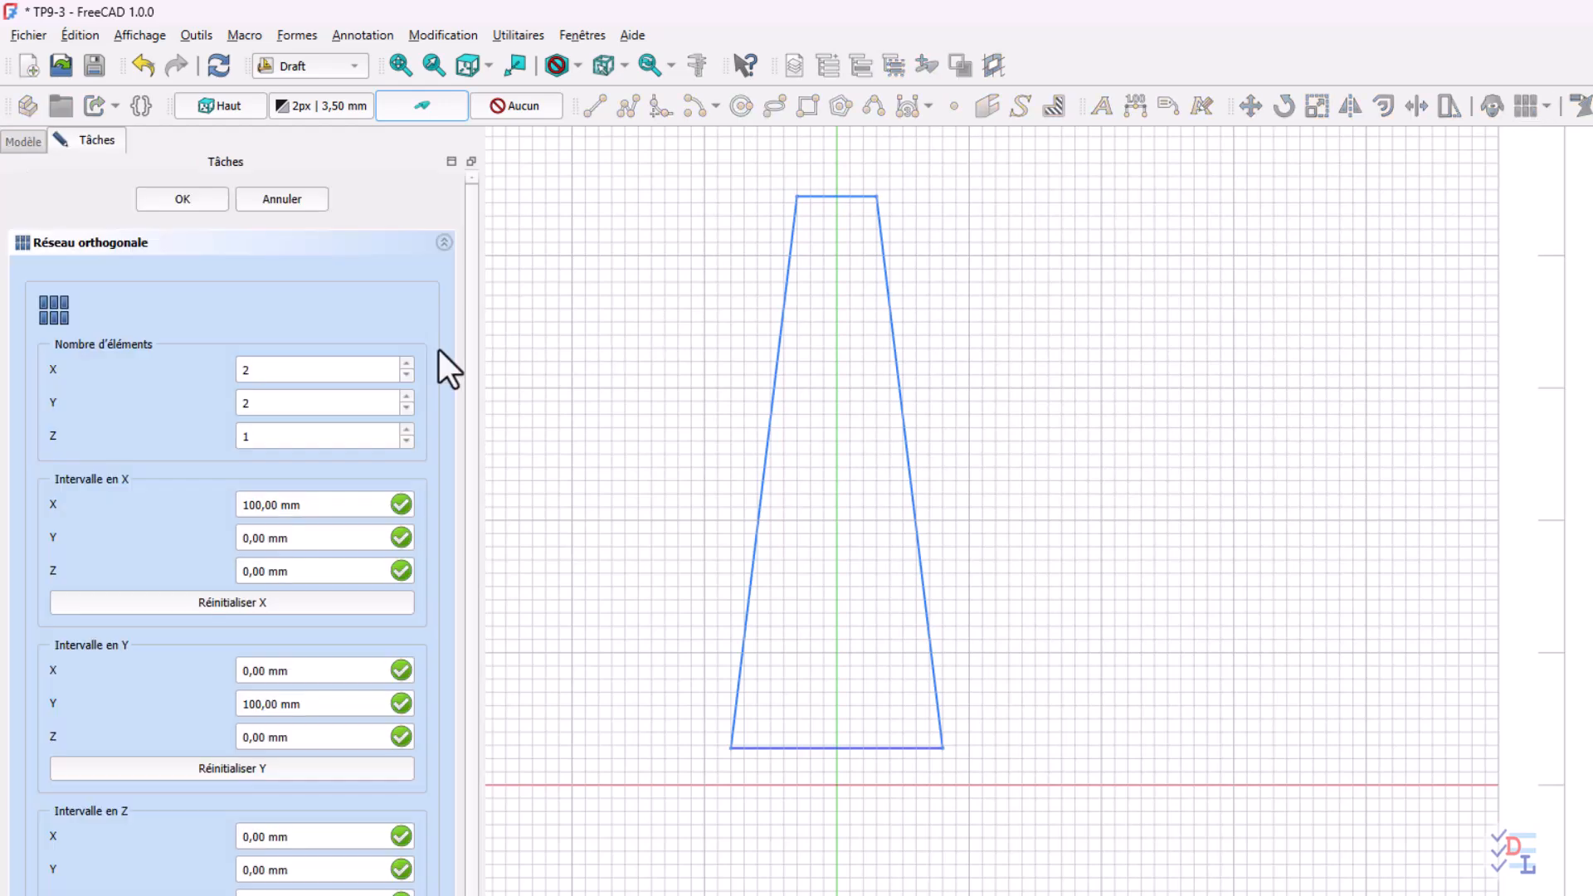
pyautogui.click(284, 368)
pyautogui.moveTo(285, 366); pyautogui.dragTo(142, 376)
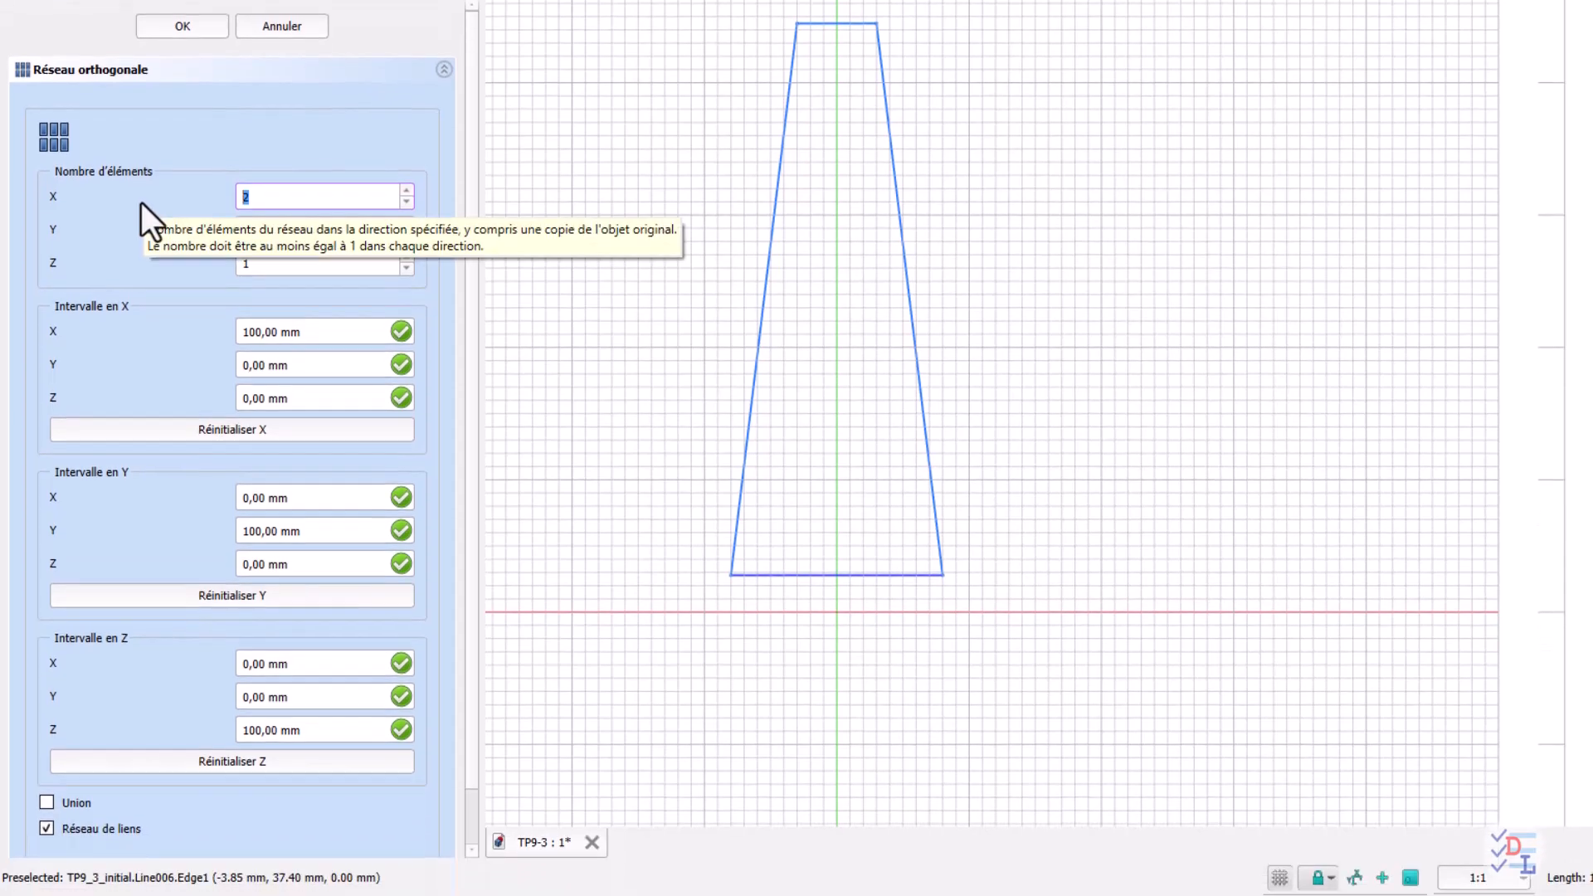
pyautogui.write('1')
pyautogui.press('Tab')
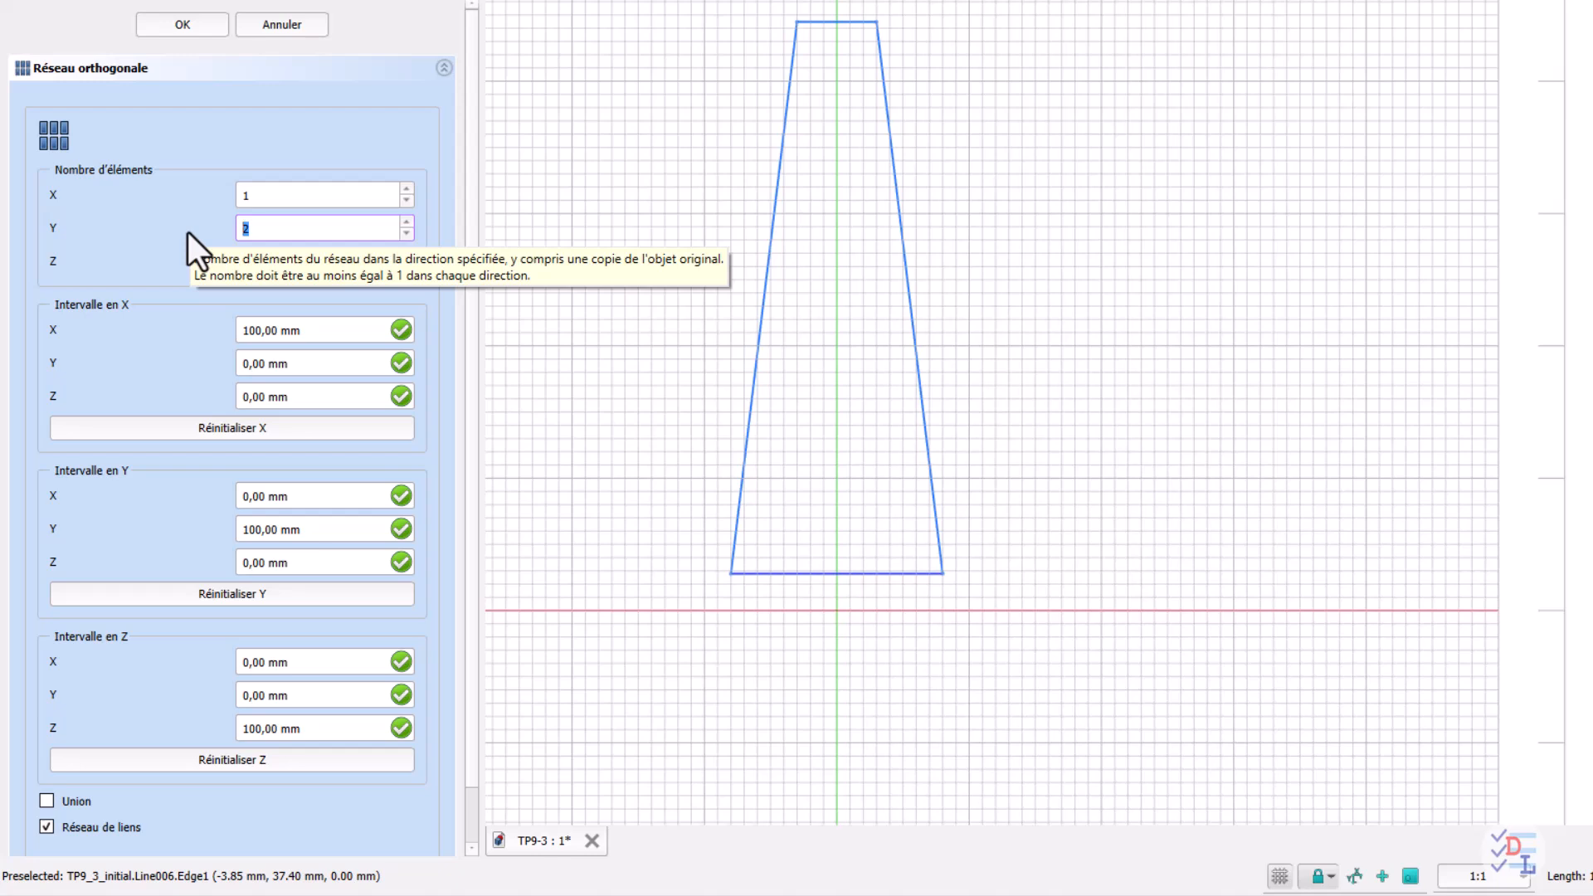
pyautogui.write('16')
# Set the array's X interval to 0 mm and Y interval to 2.78 mm, and create it
pyautogui.click(300, 331)
pyautogui.moveTo(301, 331); pyautogui.dragTo(170, 335)
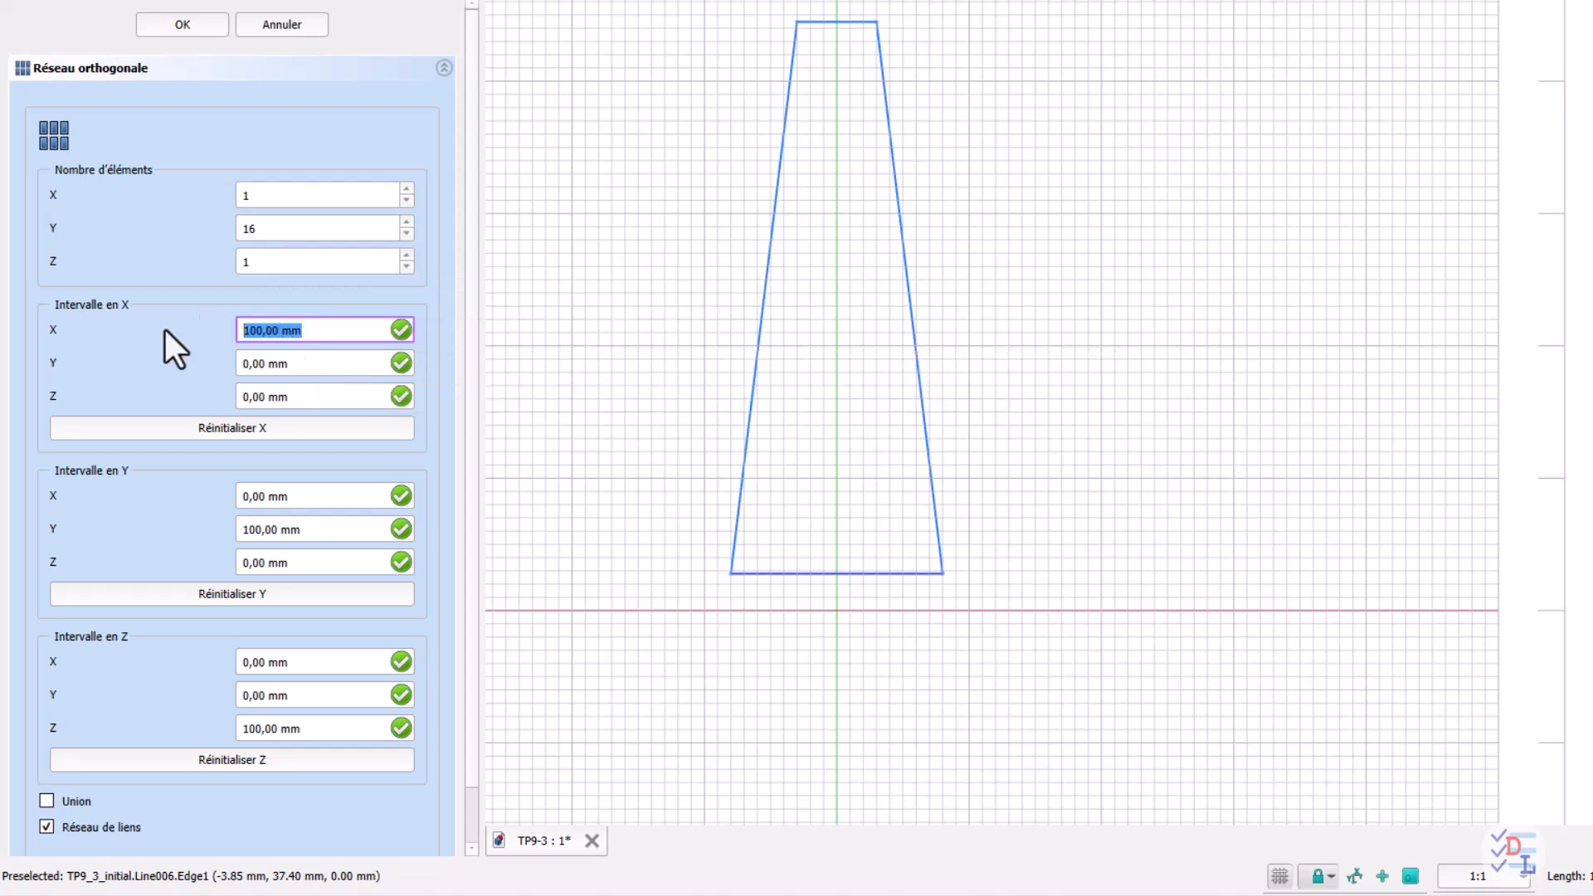
pyautogui.write('0')
pyautogui.moveTo(315, 530); pyautogui.dragTo(202, 533)
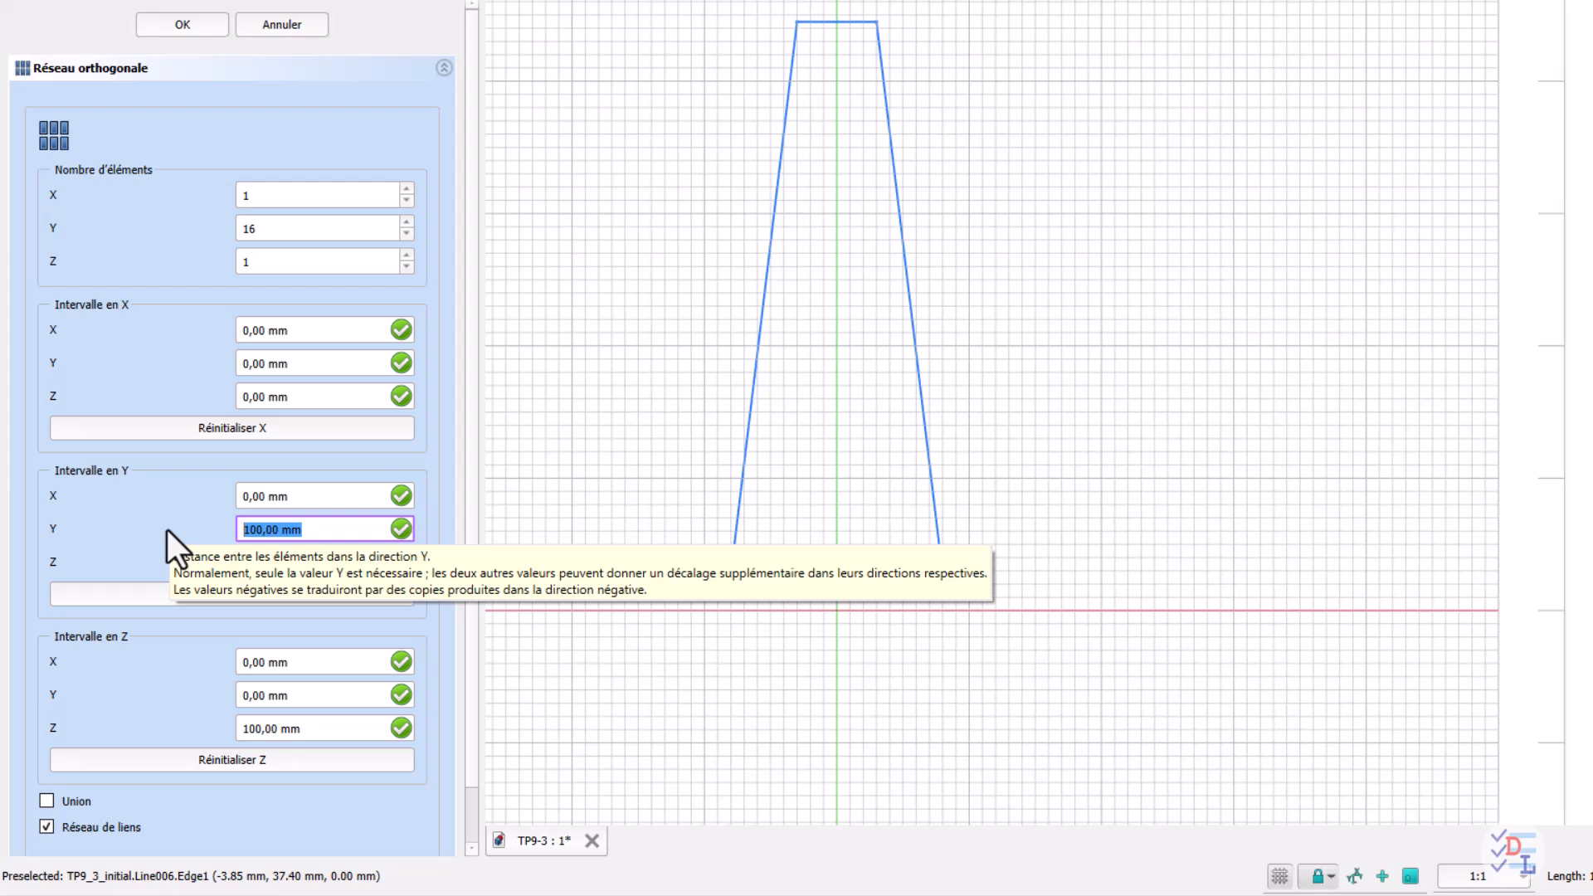
pyautogui.write('2.78')
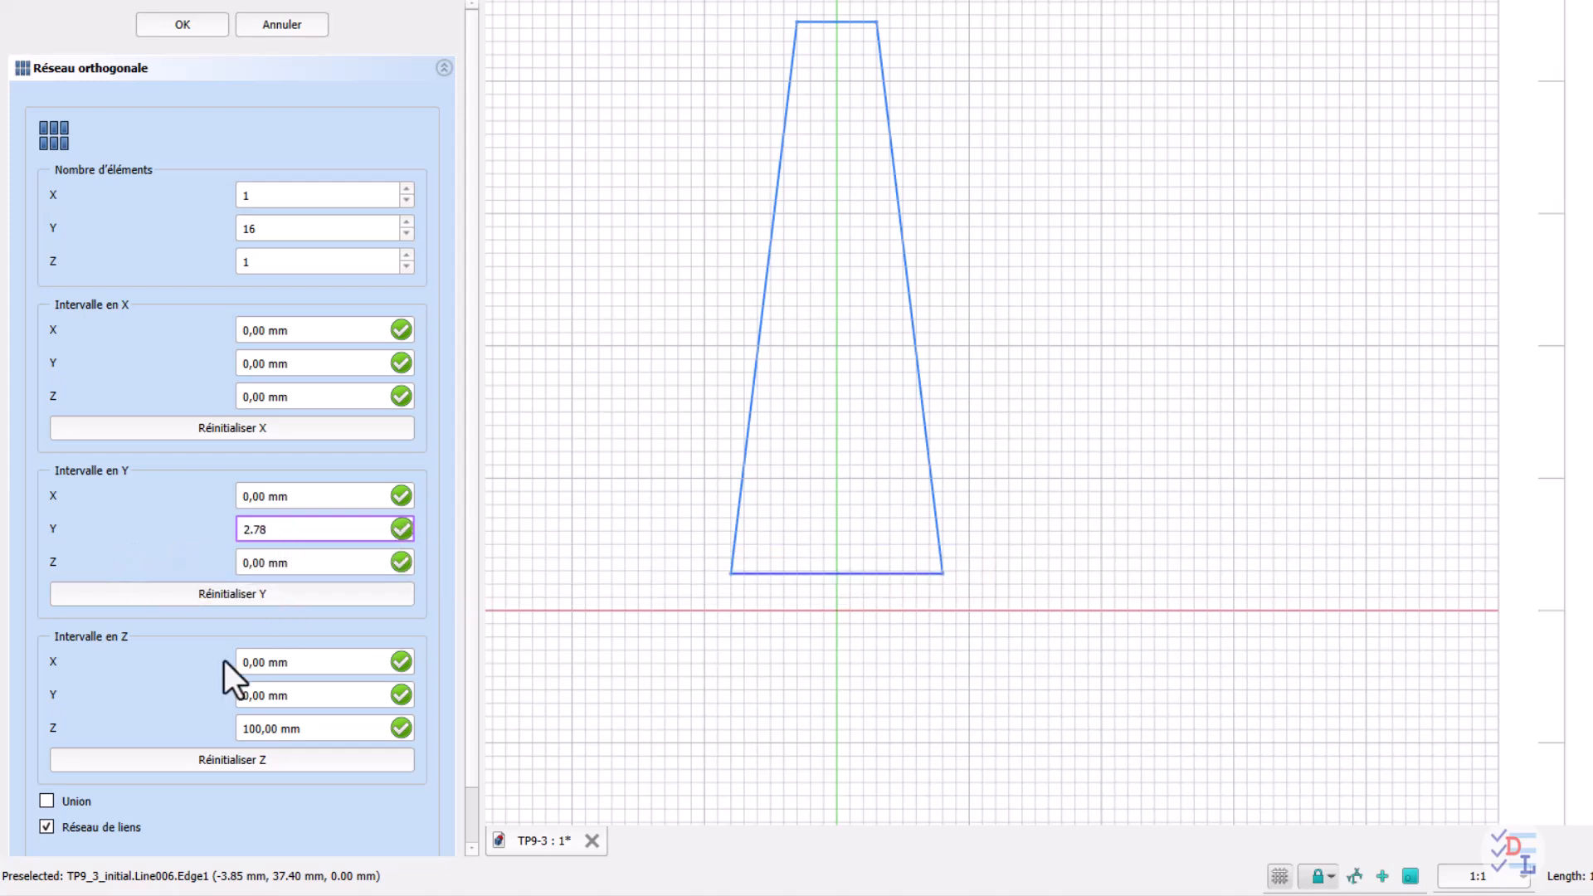
pyautogui.click(299, 730)
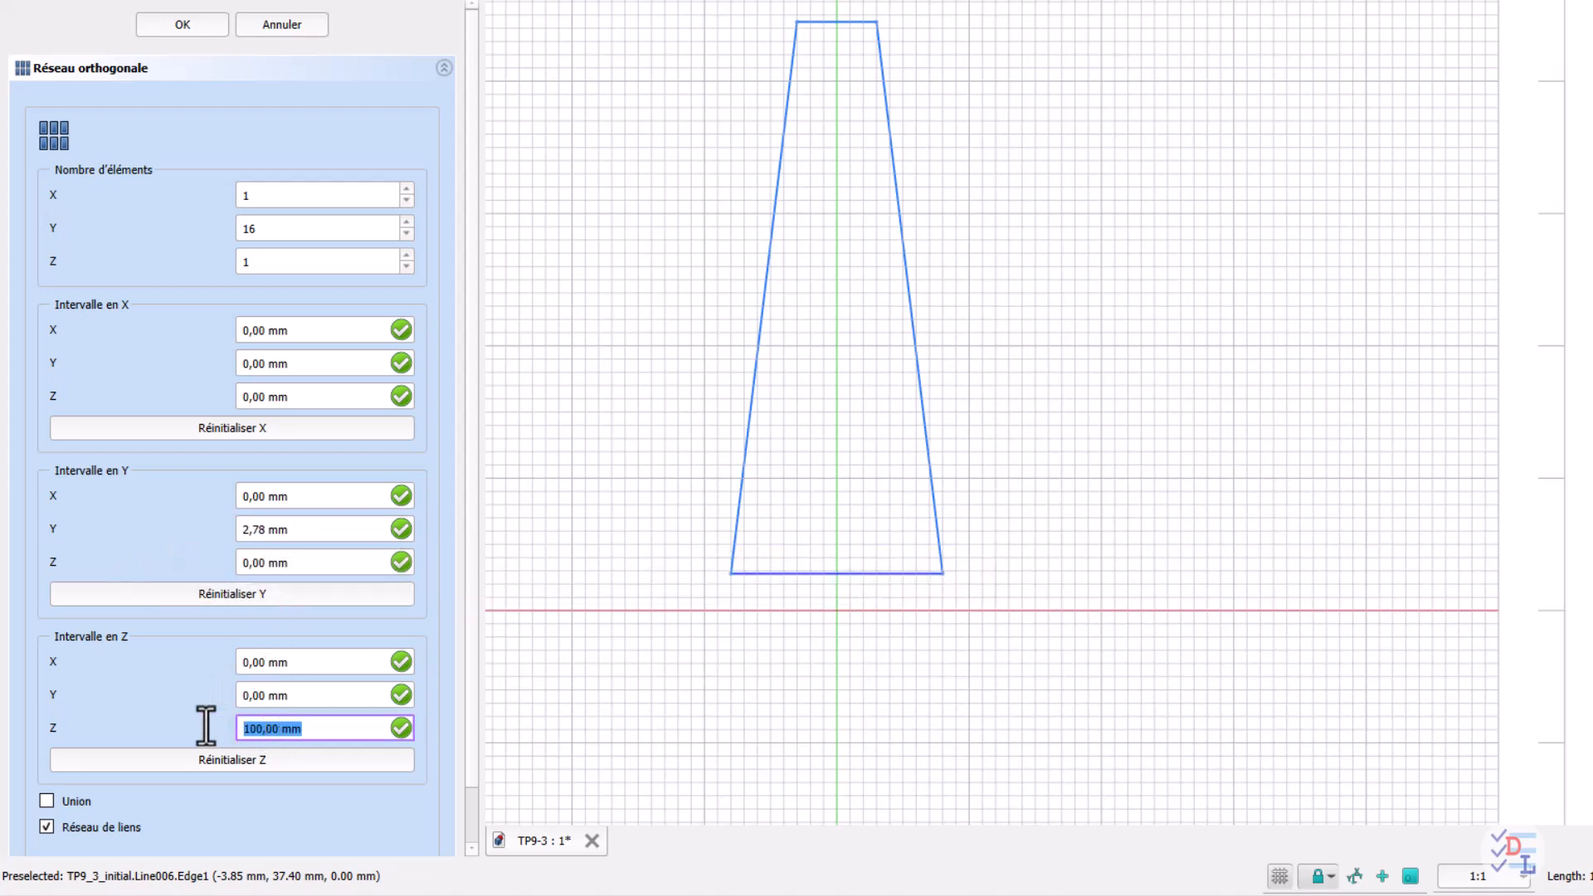
pyautogui.click(197, 28)
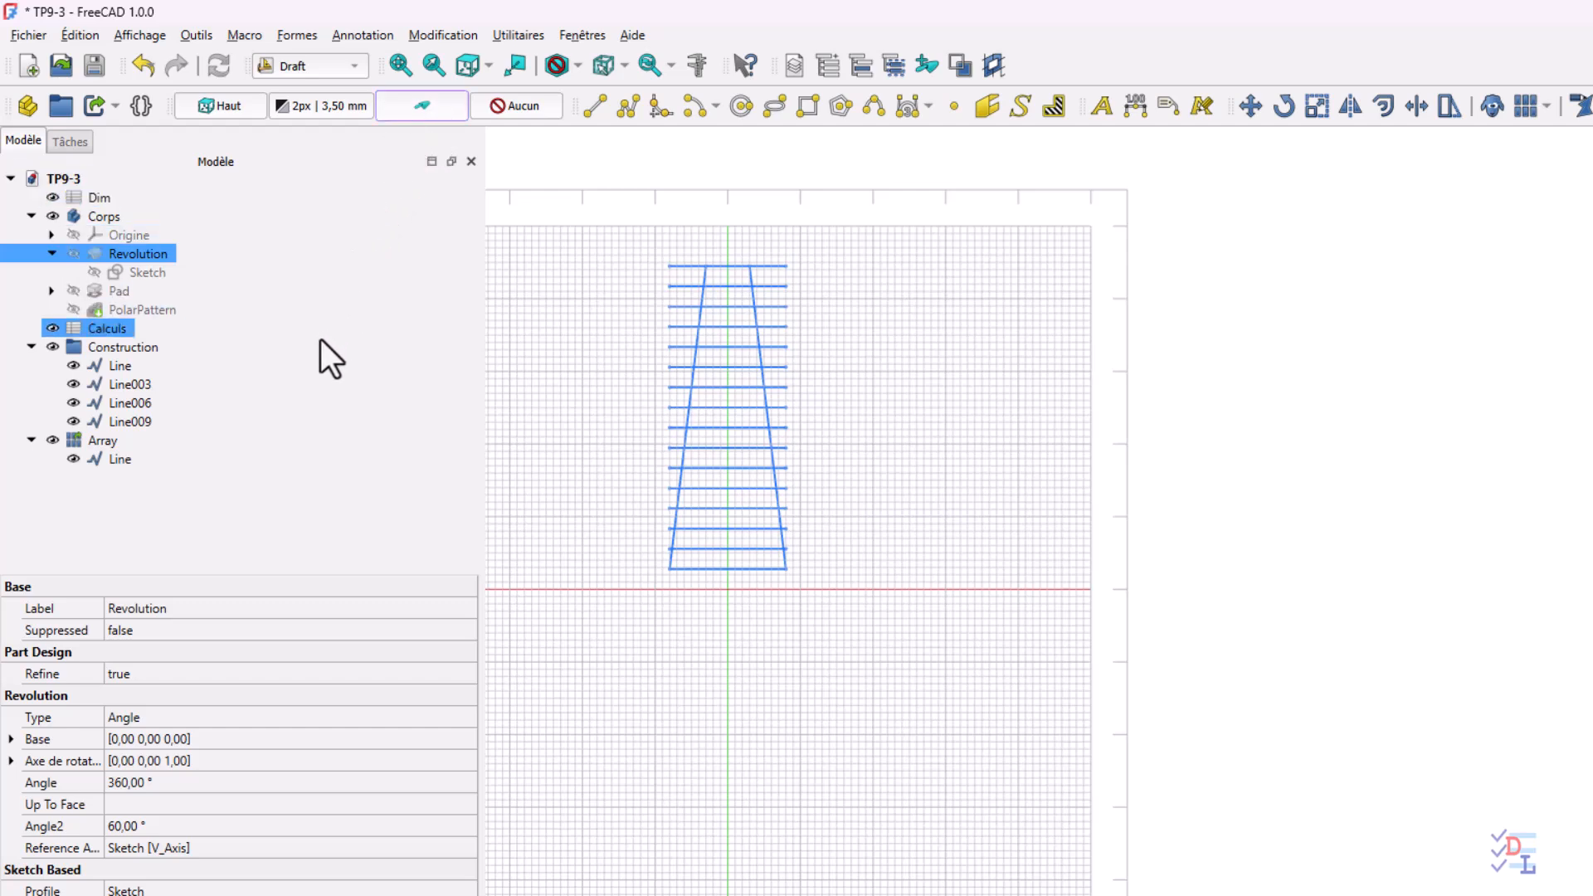
# Draw a closed, filled polyline around the lowest band of the trapezoid, between the first two array lines and the slanted sides
pyautogui.click(628, 110)
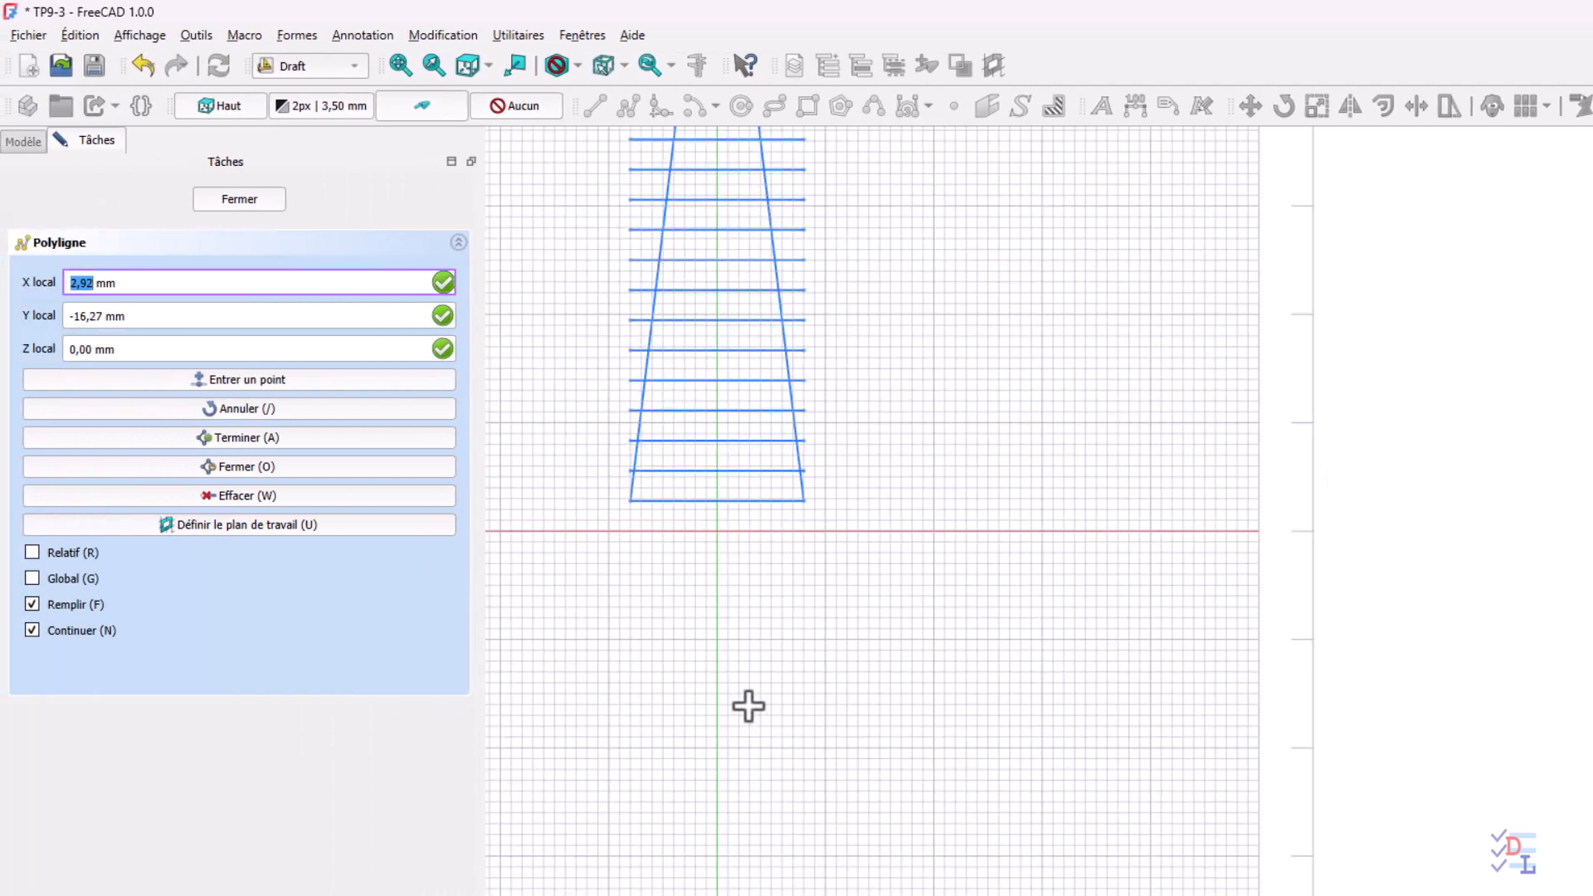
pyautogui.scroll(3, 748, 706)
pyautogui.moveTo(747, 676); pyautogui.dragTo(874, 793, button='middle')
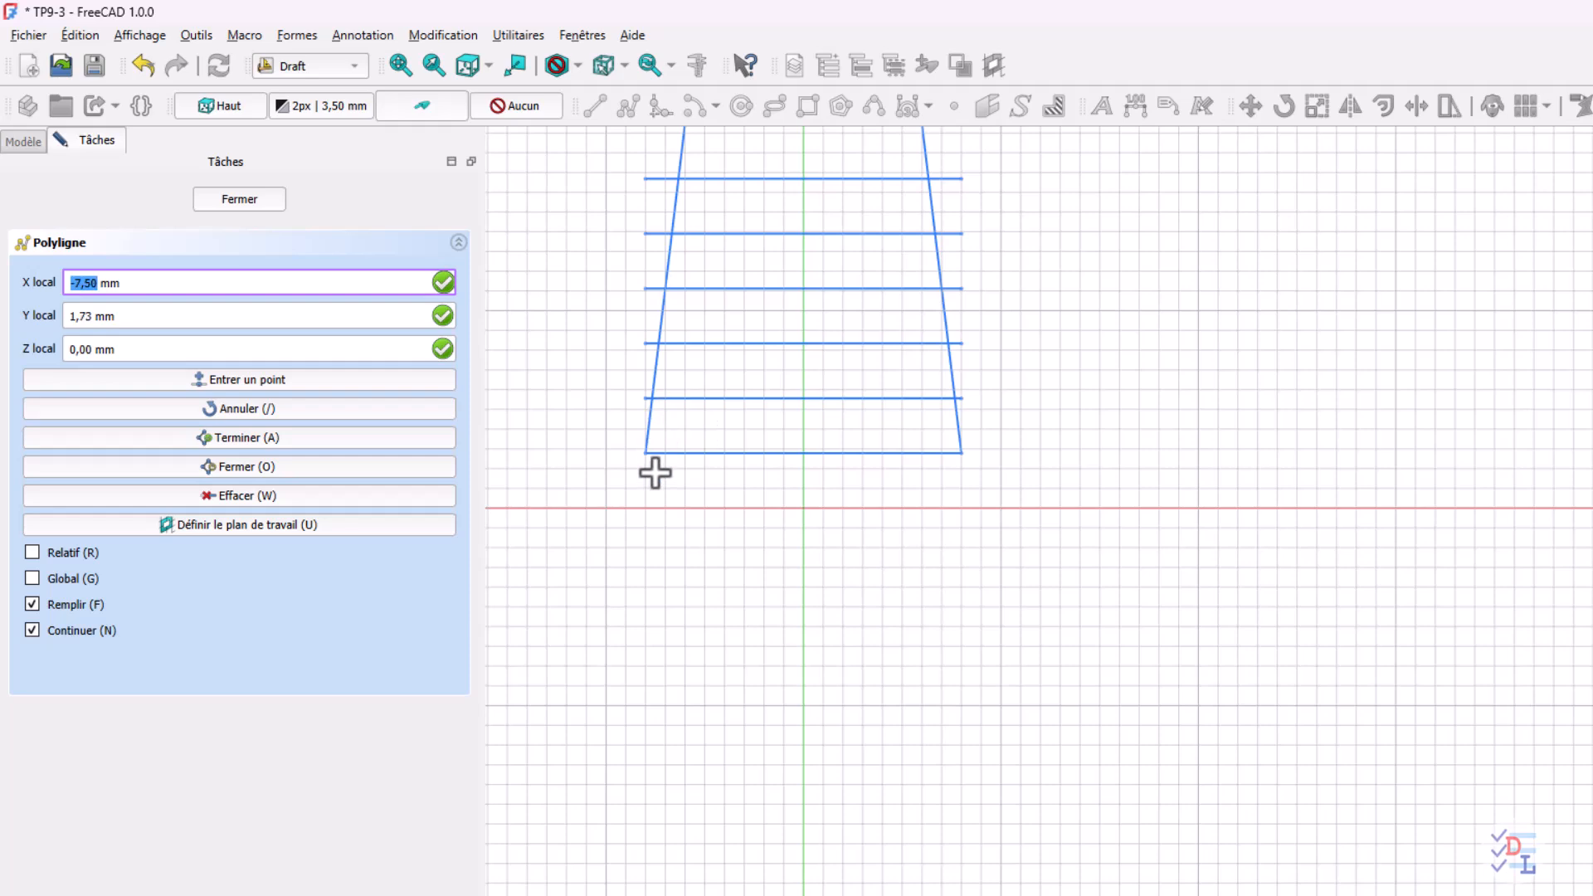
pyautogui.scroll(2, 658, 494)
pyautogui.moveTo(635, 473); pyautogui.dragTo(621, 524, button='middle')
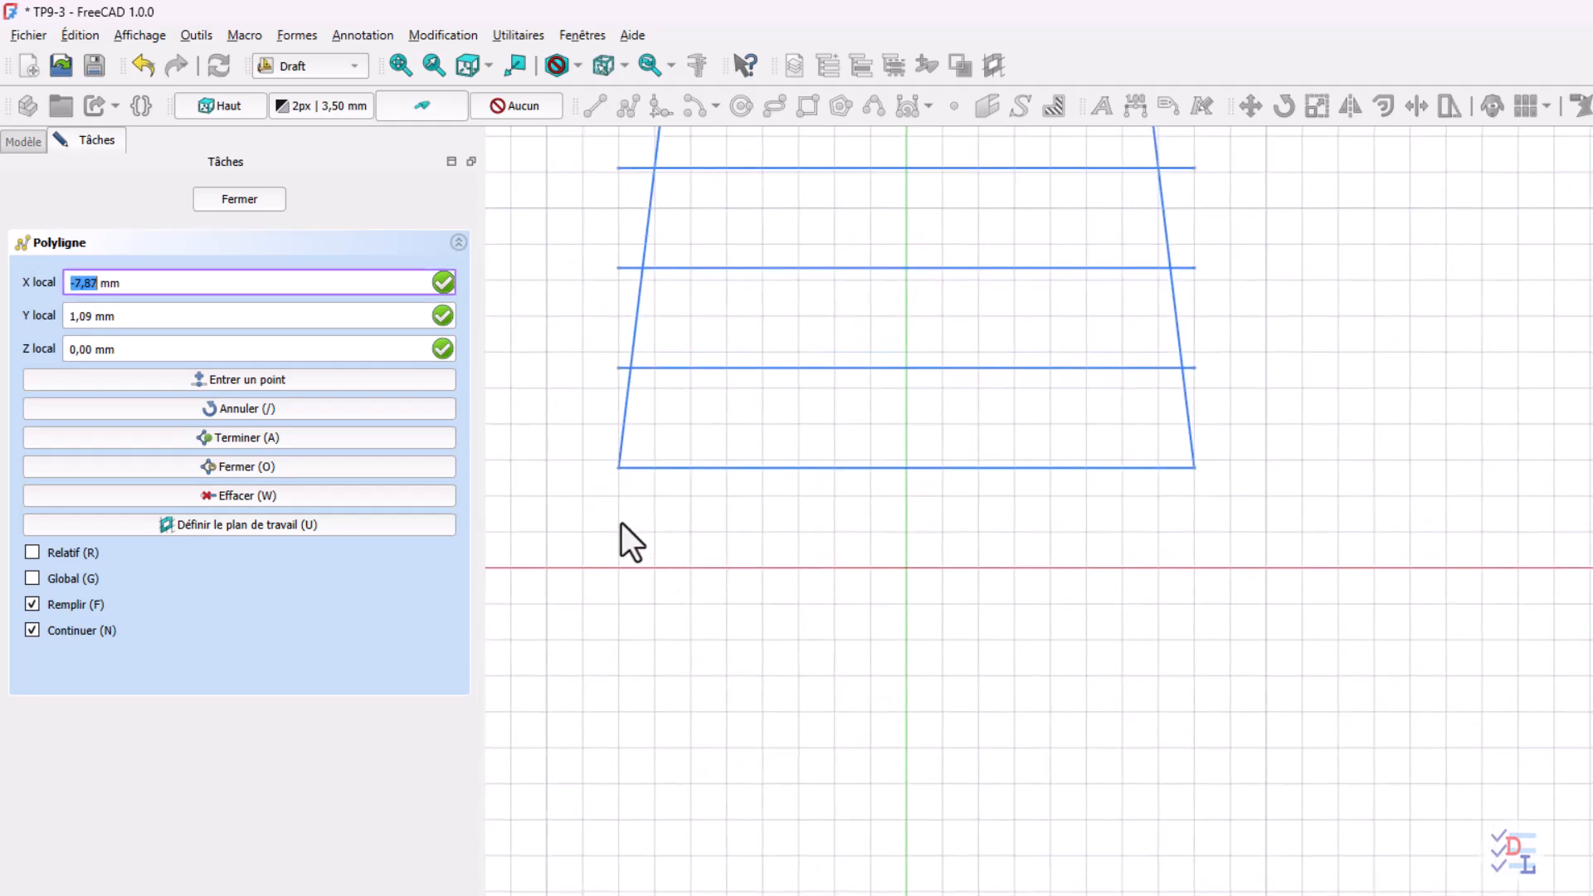
pyautogui.click(621, 467)
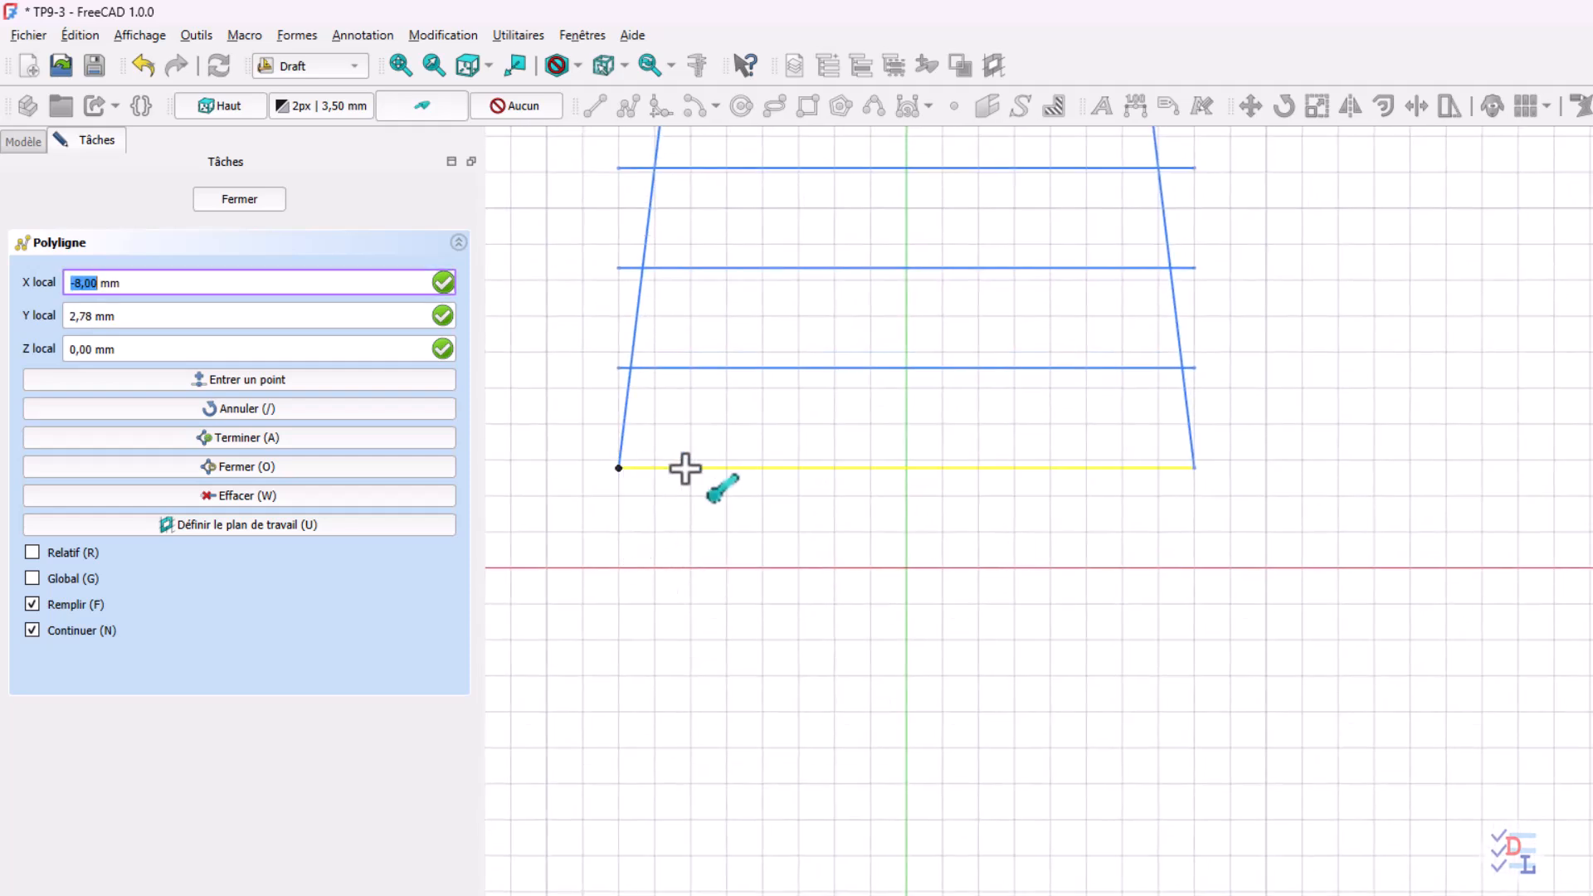
pyautogui.click(1196, 468)
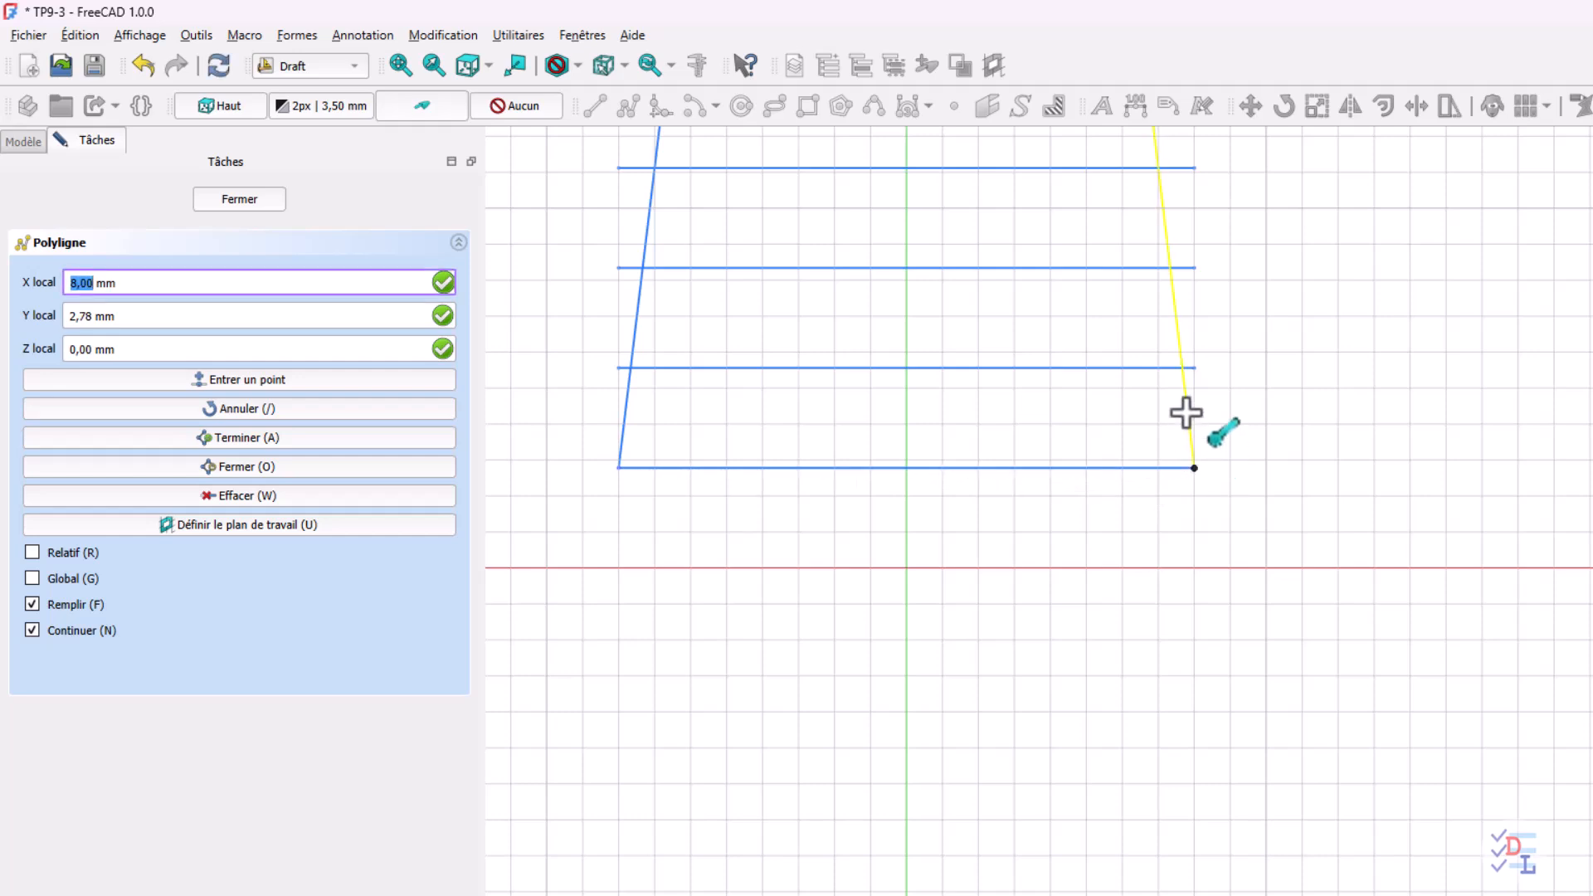
pyautogui.click(1172, 366)
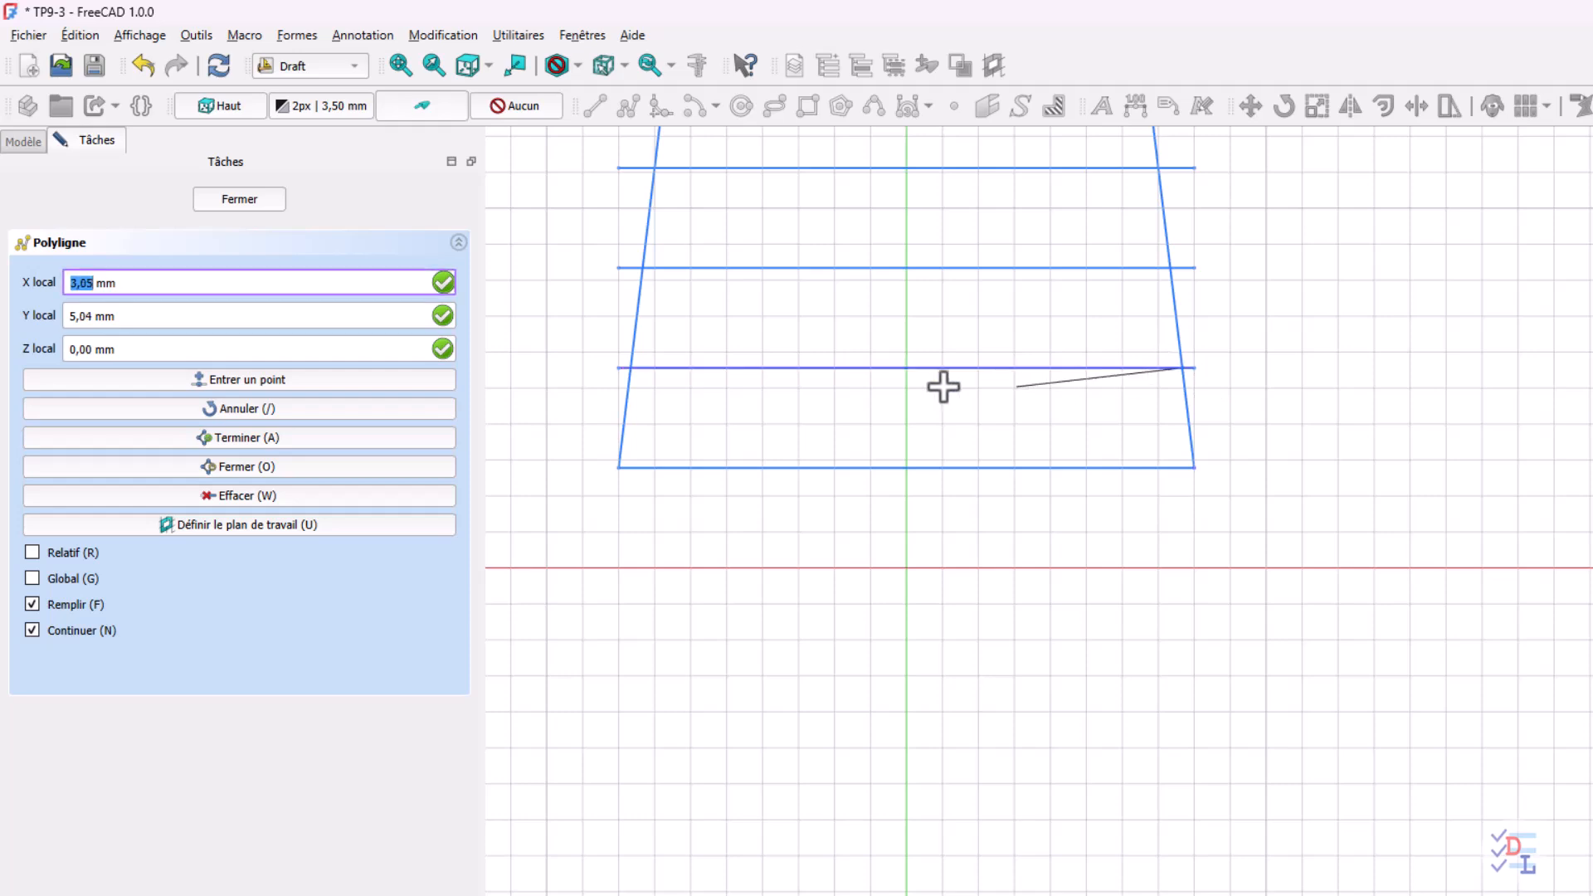
pyautogui.click(647, 363)
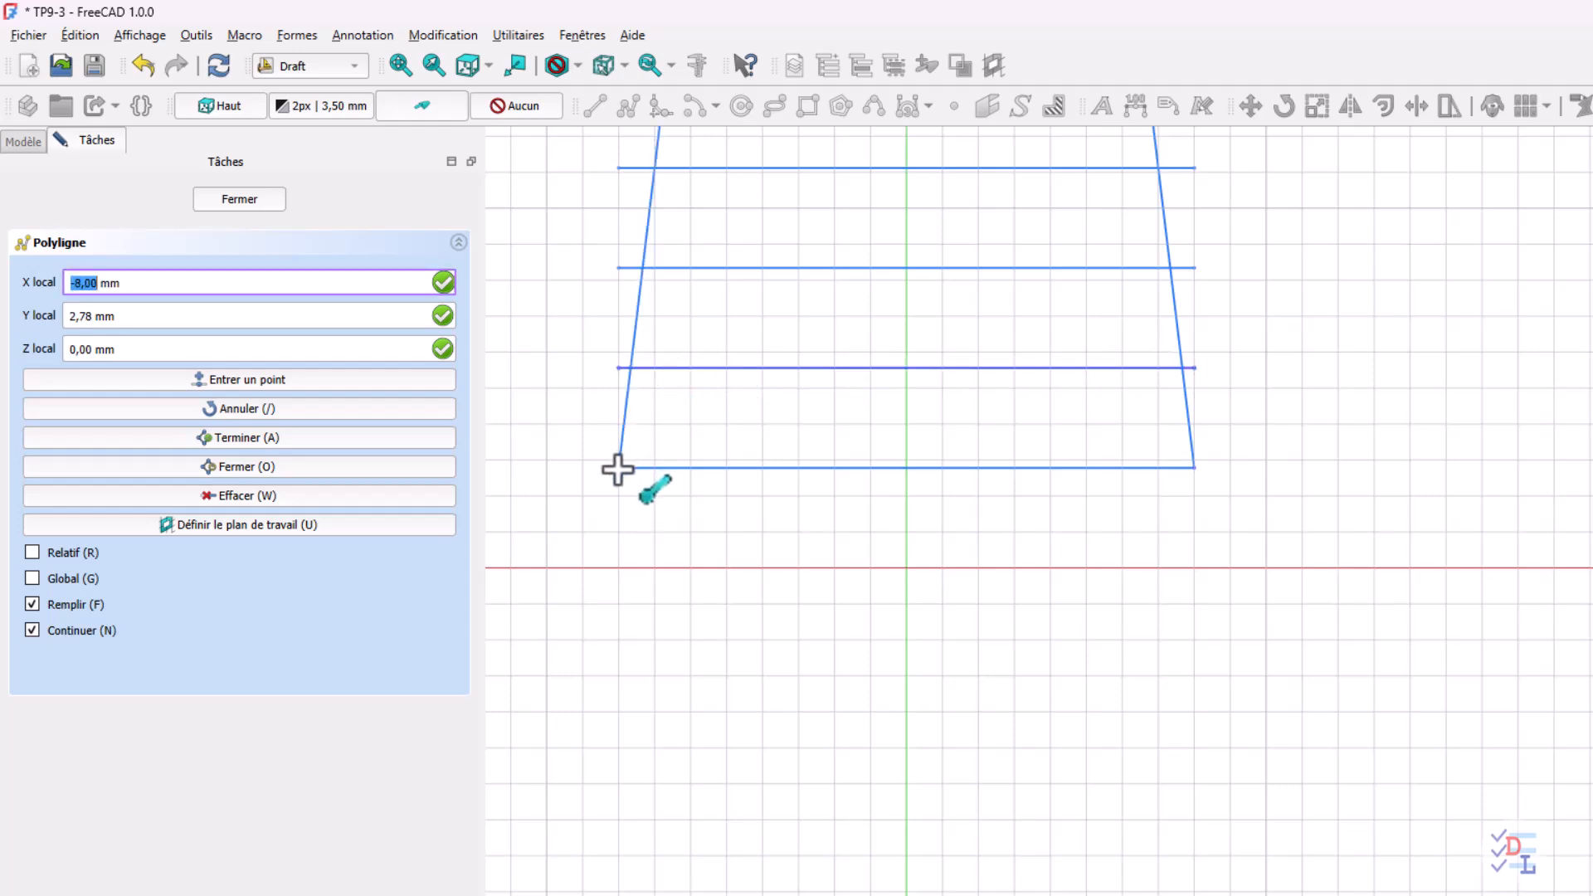
pyautogui.click(618, 468)
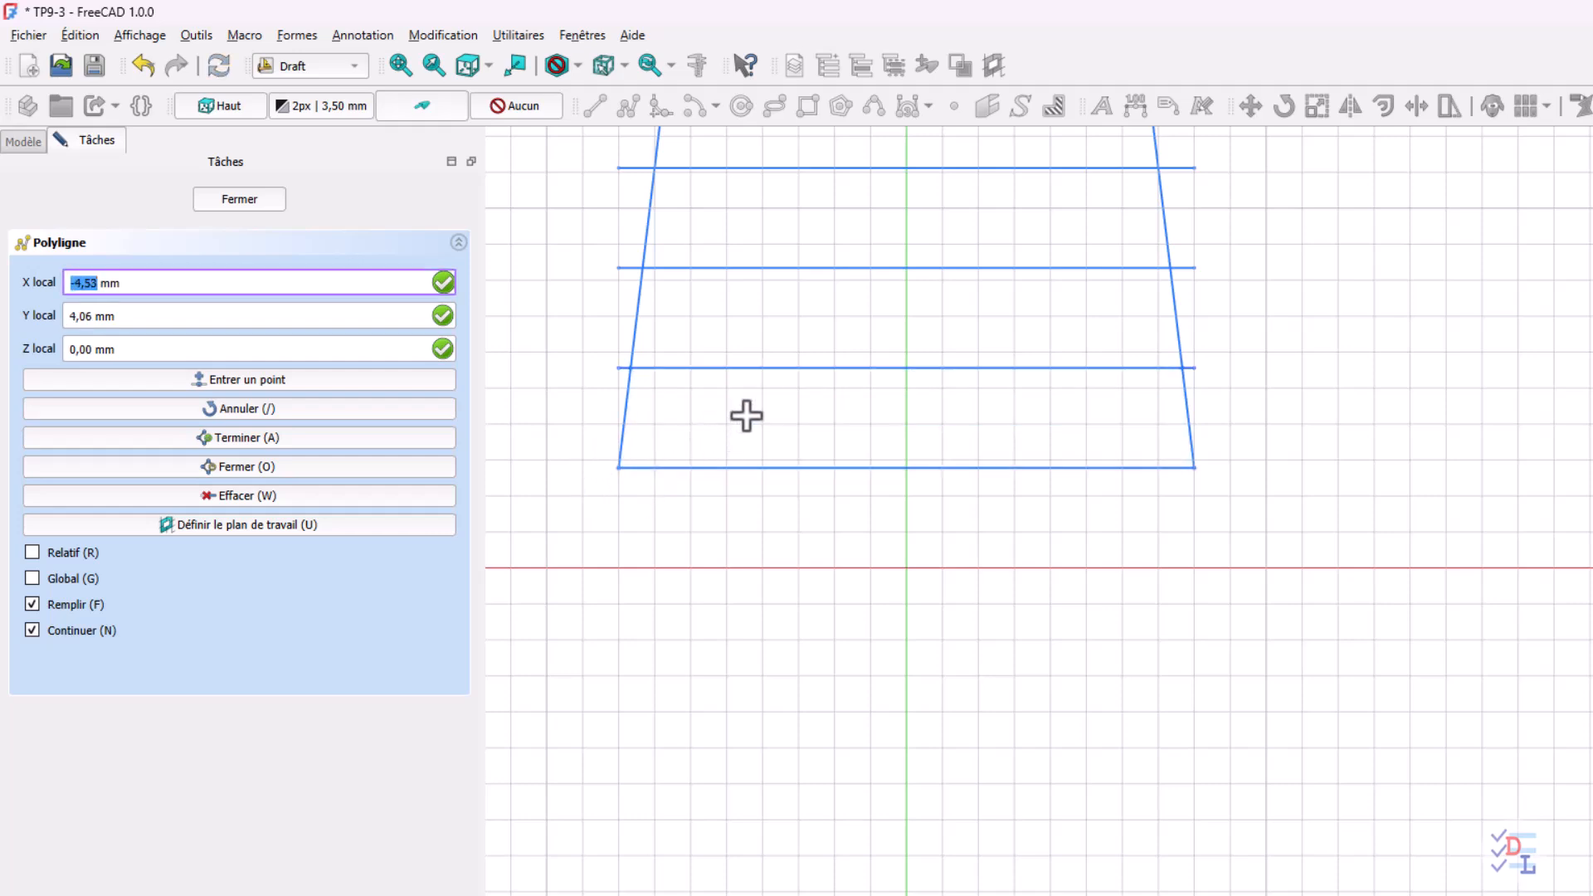
pyautogui.click(218, 201)
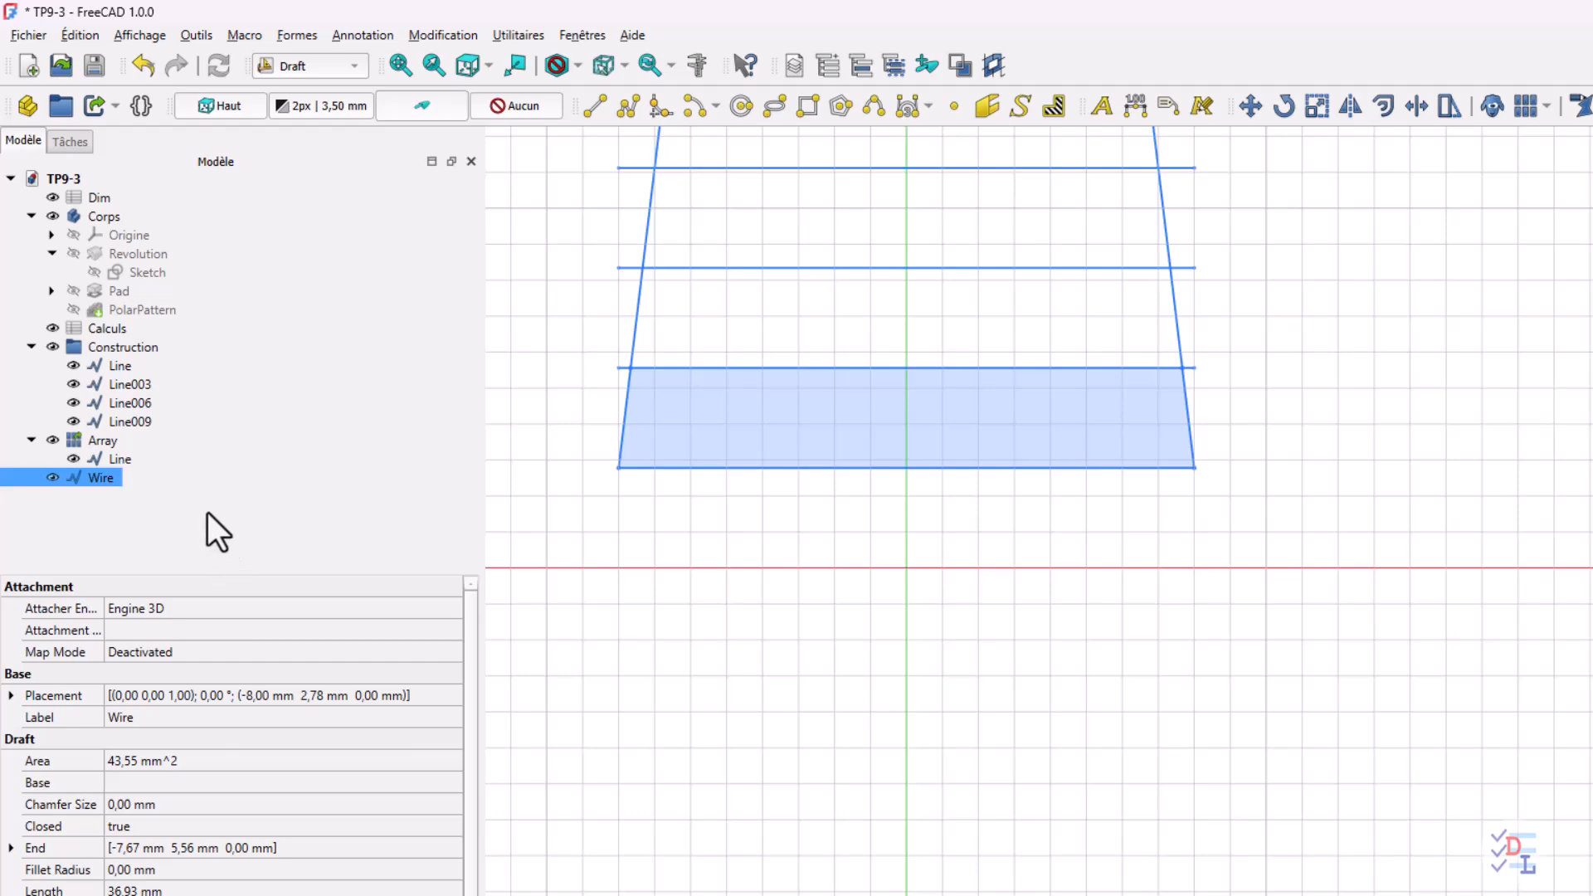
# Temporarily hide the line array and the Construction group to inspect the filled slot outline, and show both again
pyautogui.click(763, 545)
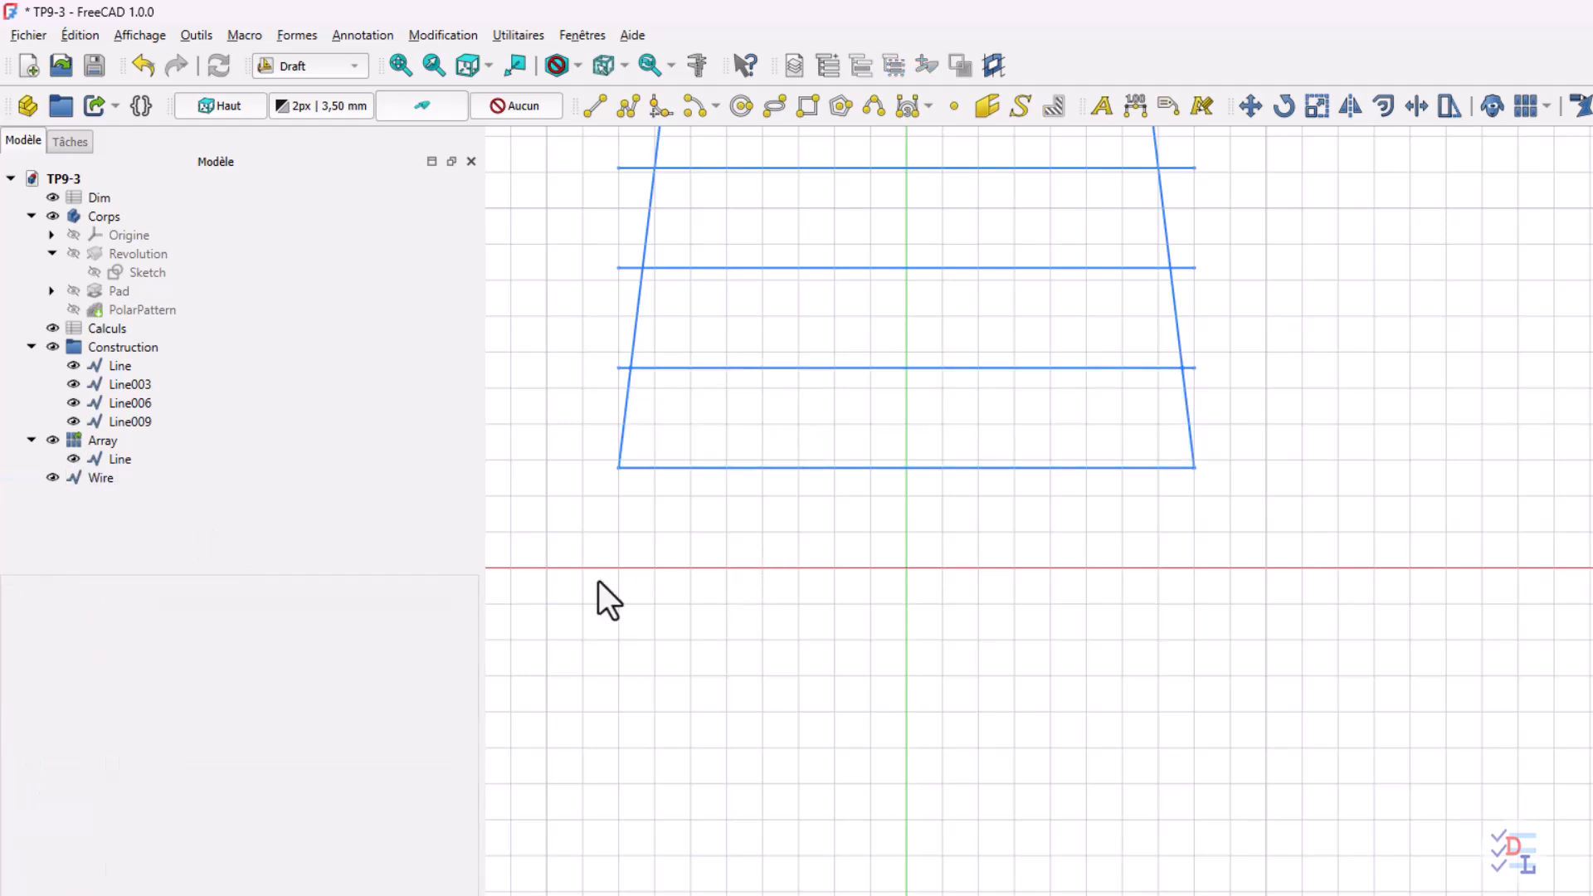
pyautogui.click(51, 441)
pyautogui.click(51, 440)
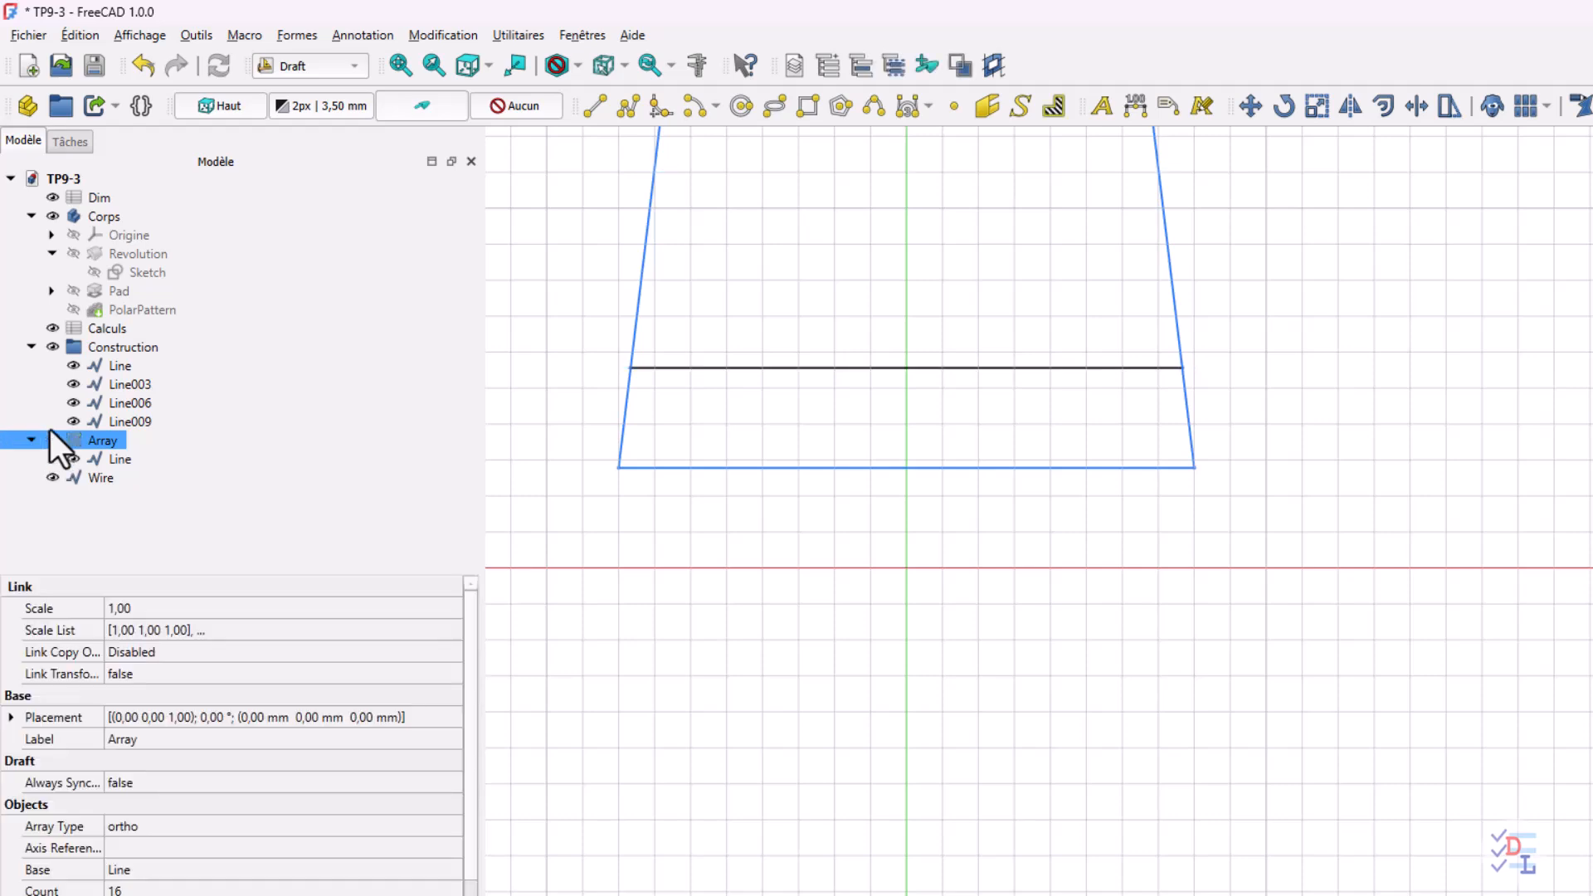
pyautogui.click(52, 346)
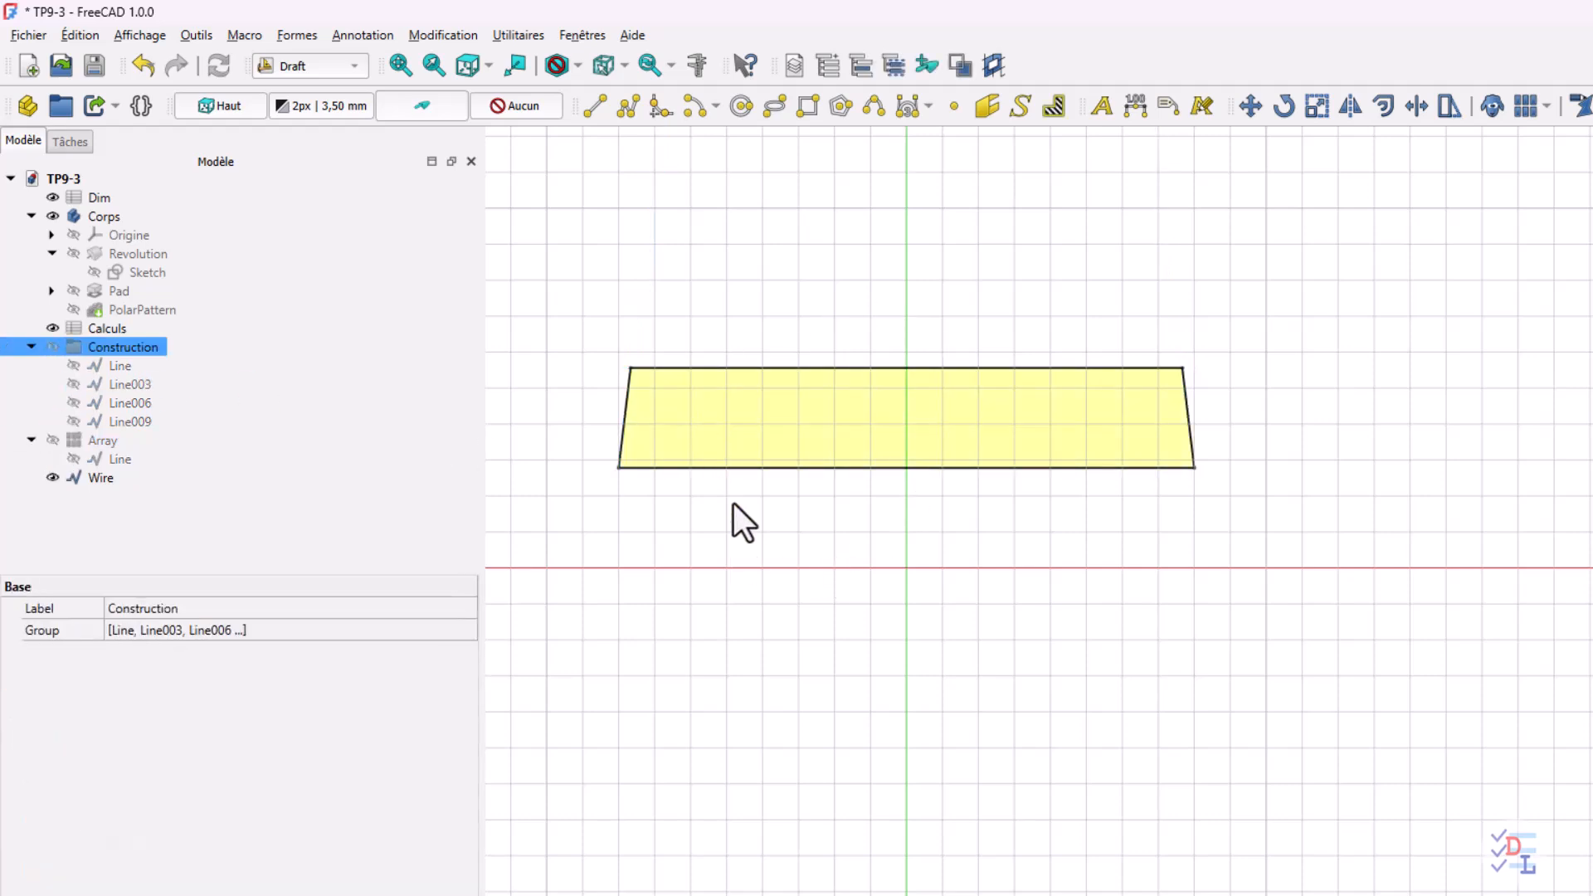
pyautogui.click(53, 347)
pyautogui.click(53, 441)
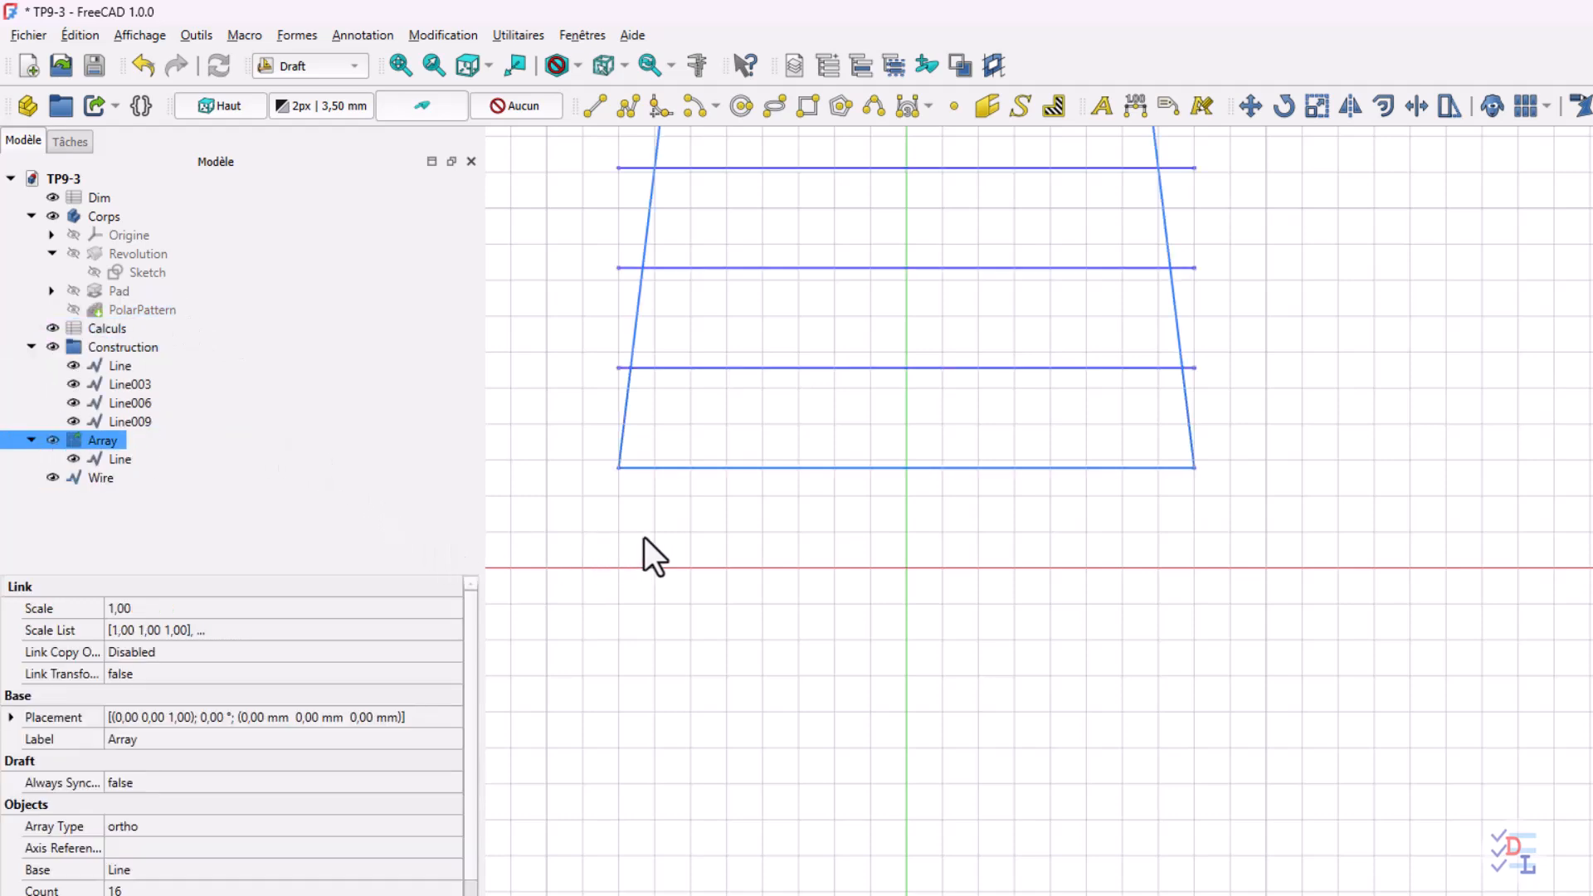
# Draw a closed, filled polyline around the third band from the base, between the third and fourth array lines and the slanted sides
pyautogui.moveTo(644, 536)
pyautogui.mouseDown(button='middle')
pyautogui.moveTo(633, 669)
pyautogui.moveTo(569, 710)
pyautogui.mouseUp(button='middle')
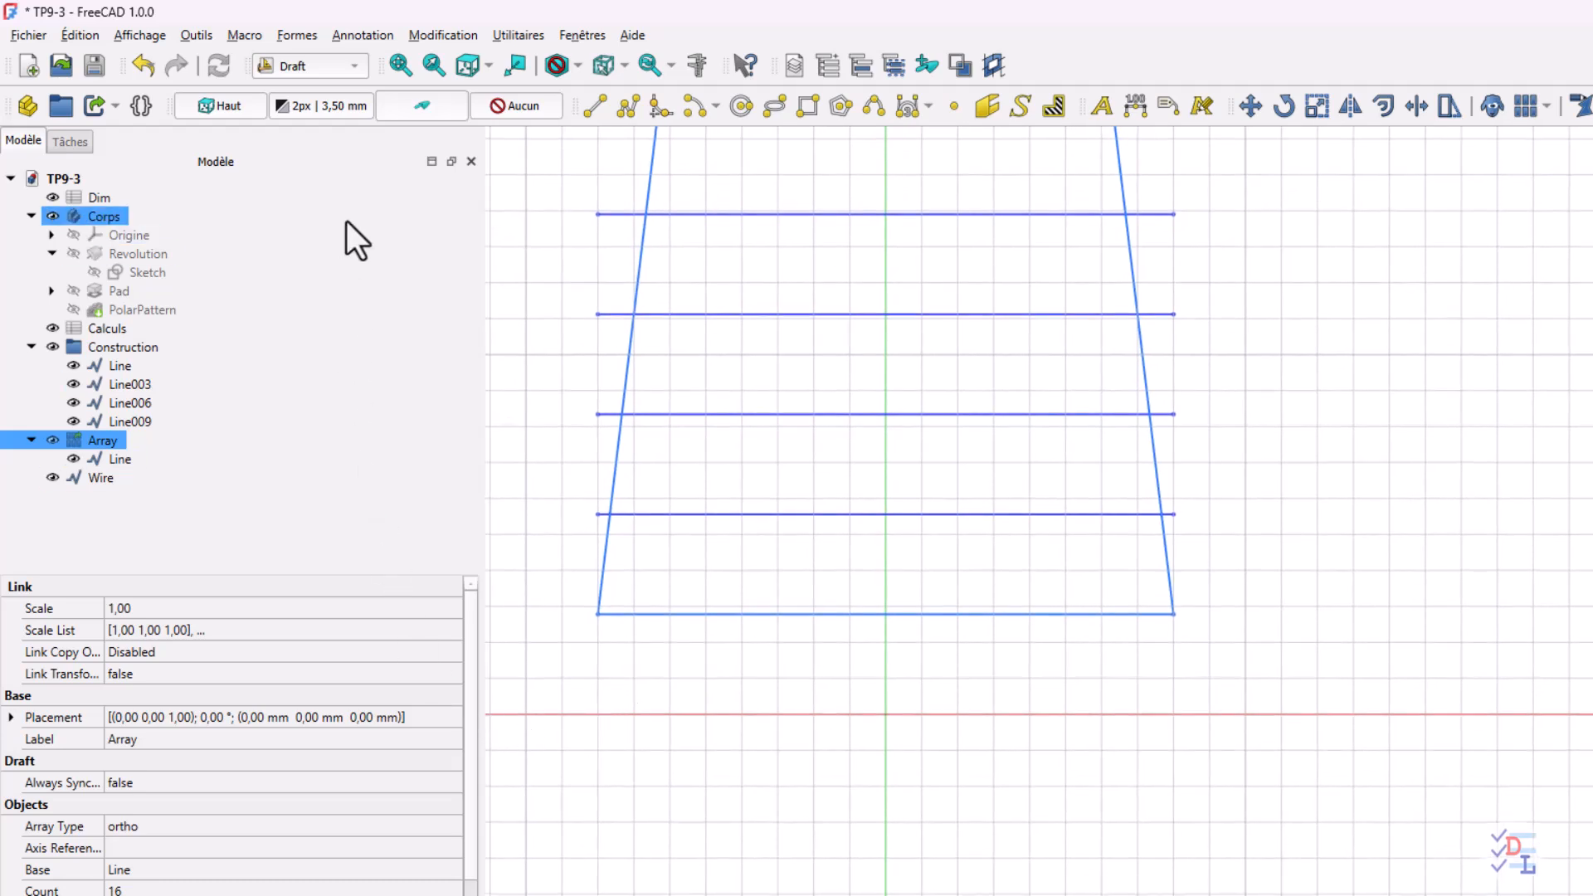
pyautogui.click(628, 106)
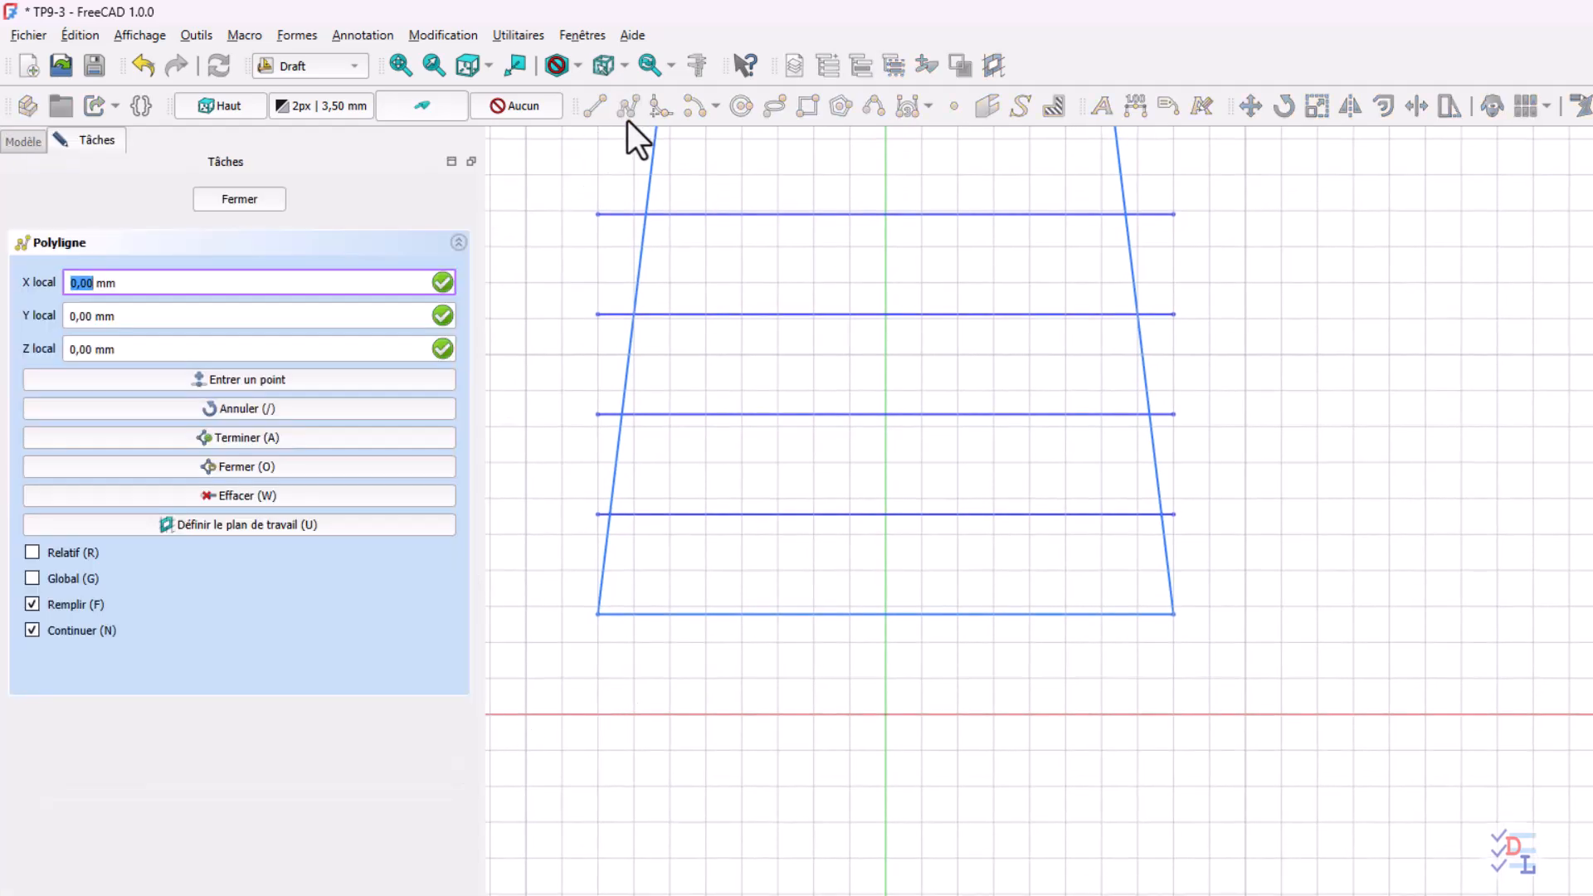
pyautogui.click(631, 415)
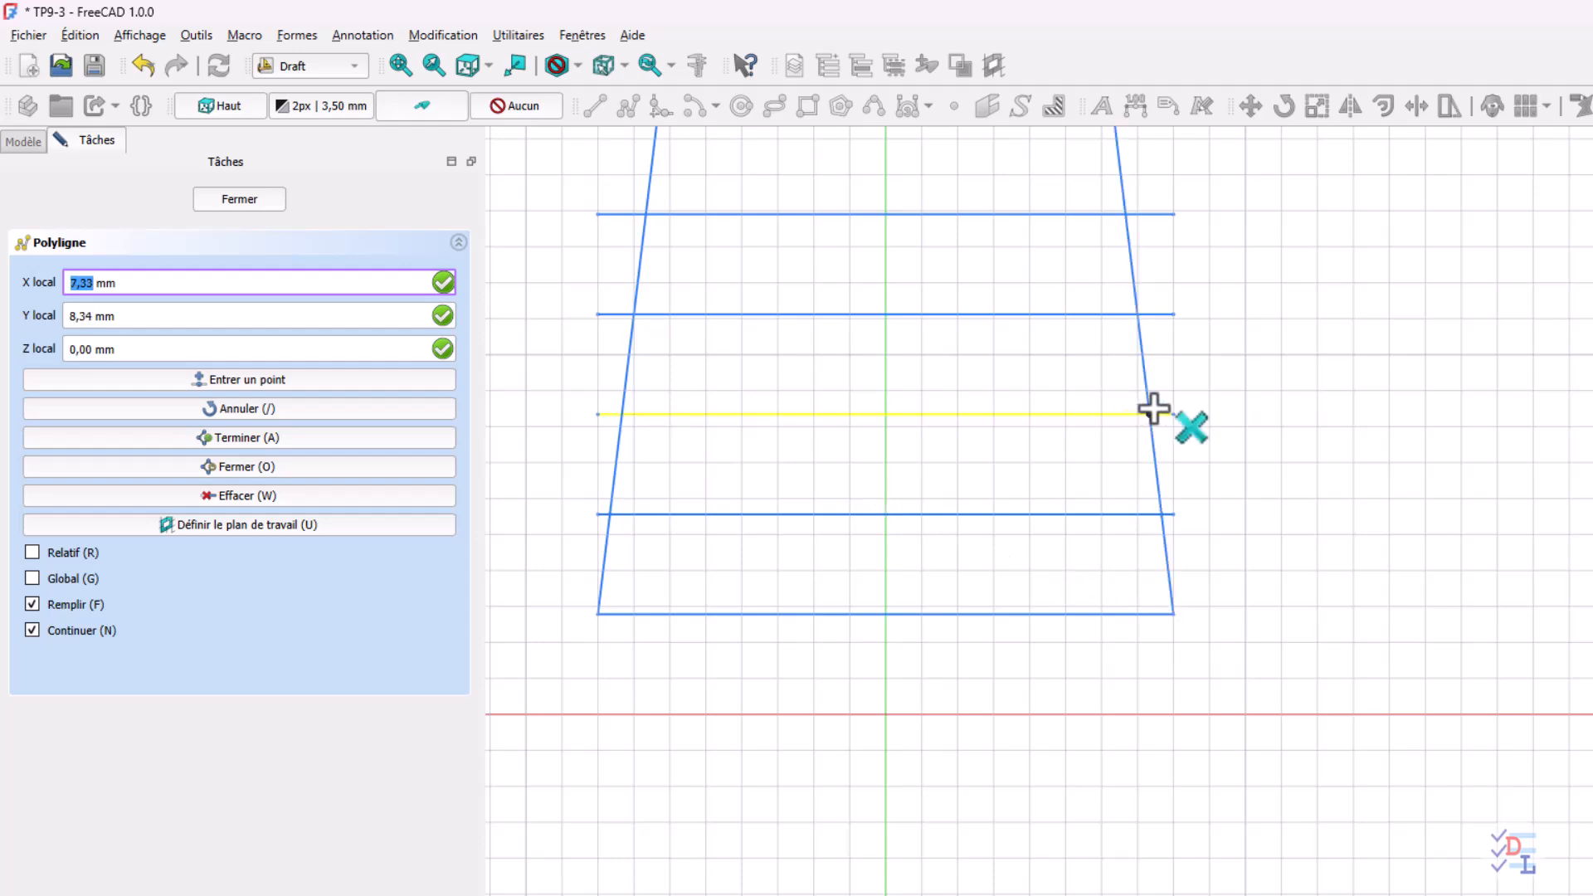
pyautogui.click(1142, 316)
pyautogui.click(629, 316)
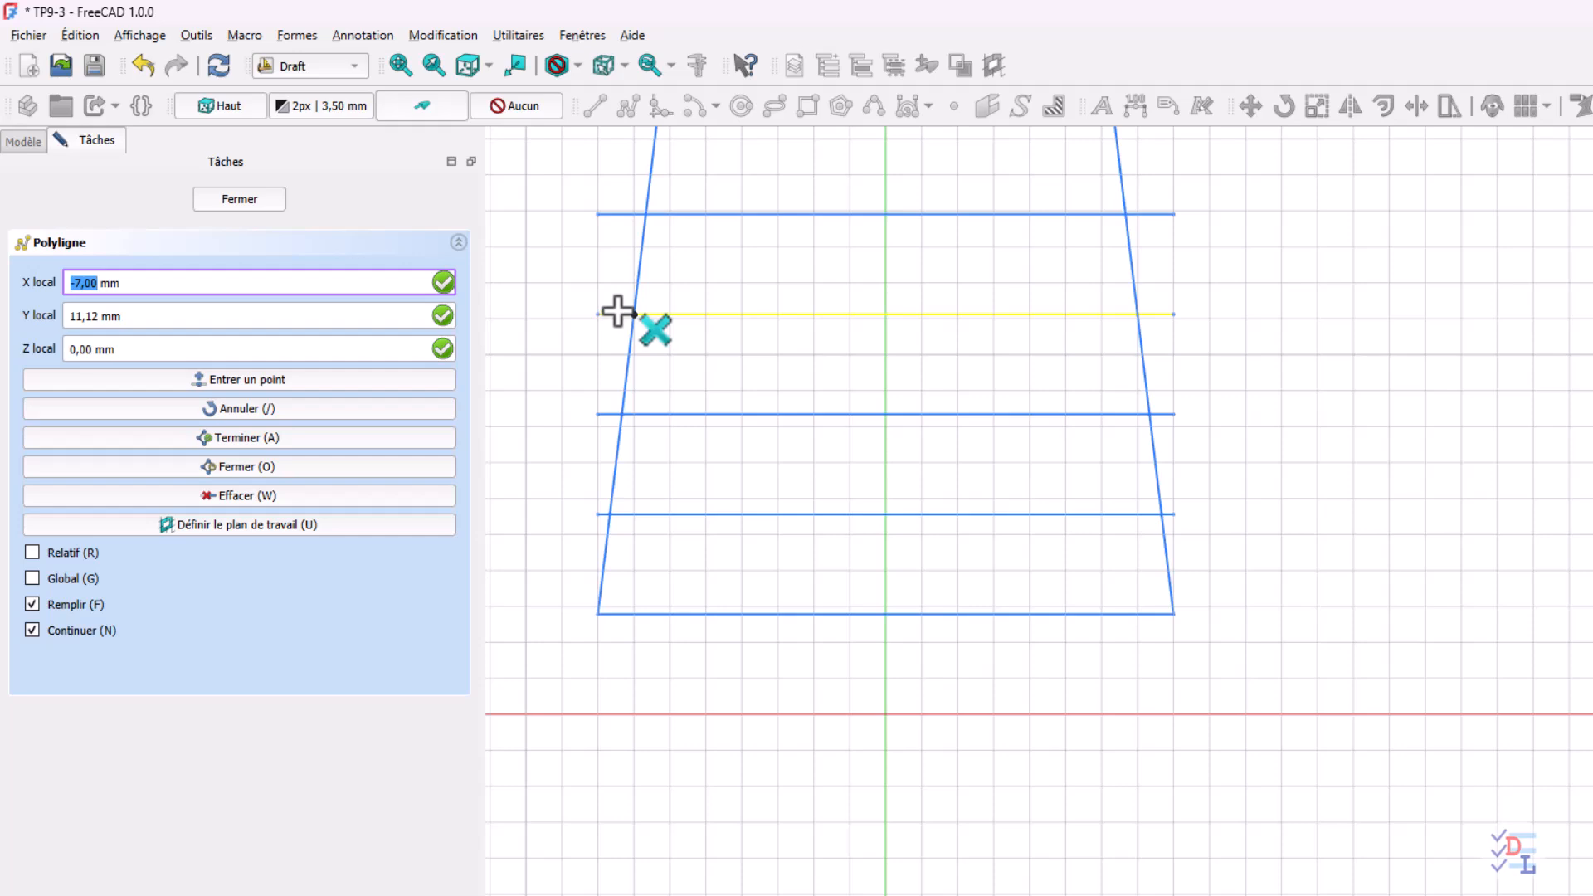
pyautogui.click(631, 415)
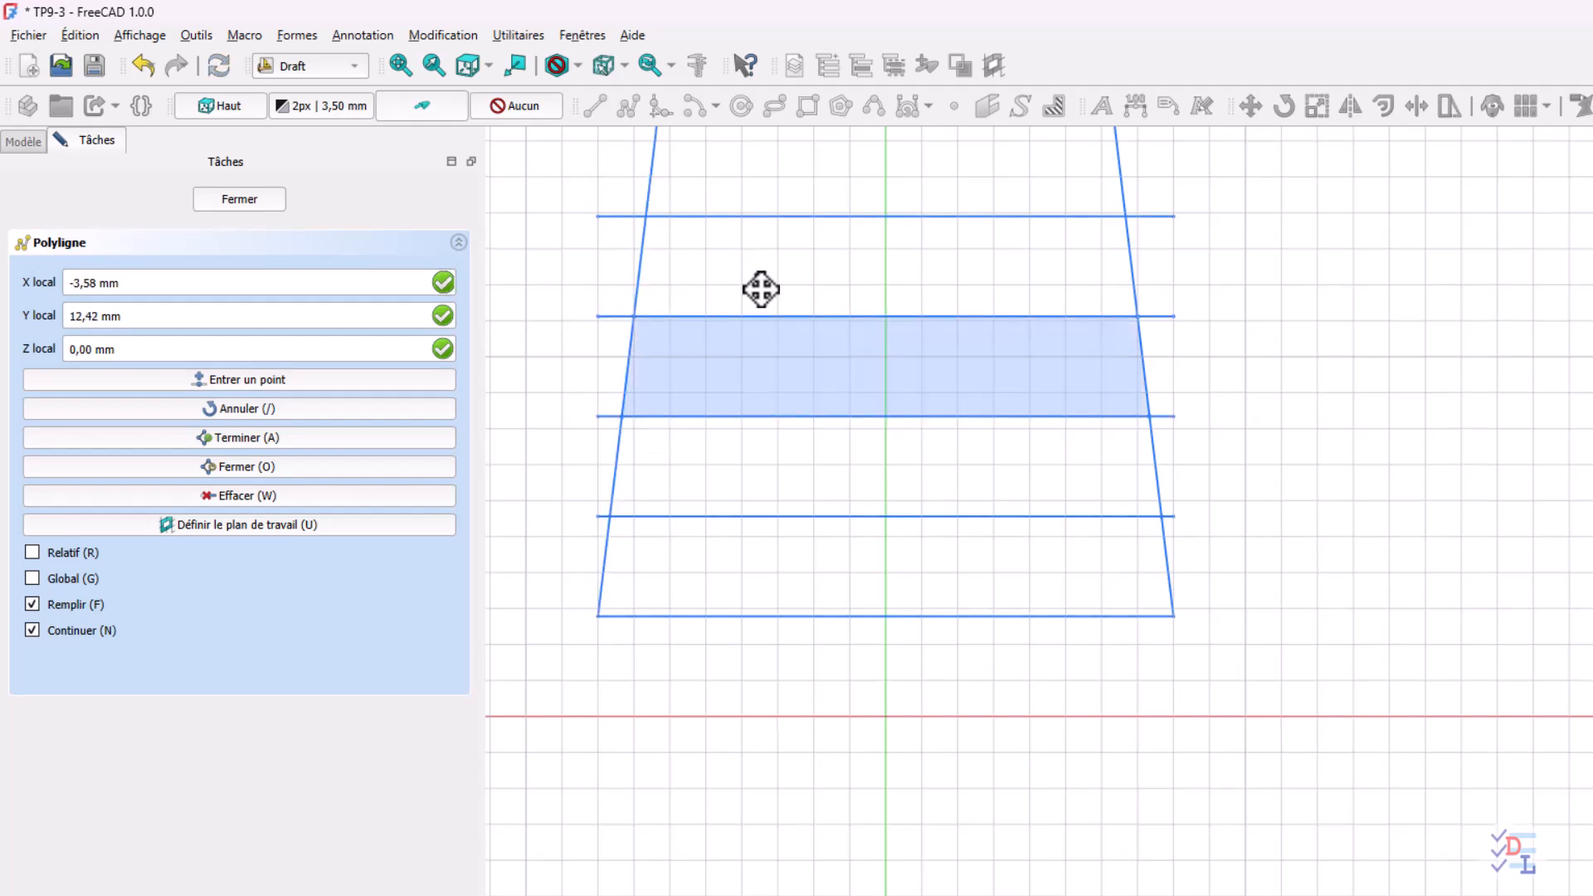
# Draw a closed, filled polyline around the topmost band of the trapezoid and finish the polyline command
pyautogui.moveTo(761, 288); pyautogui.dragTo(725, 515, button='middle')
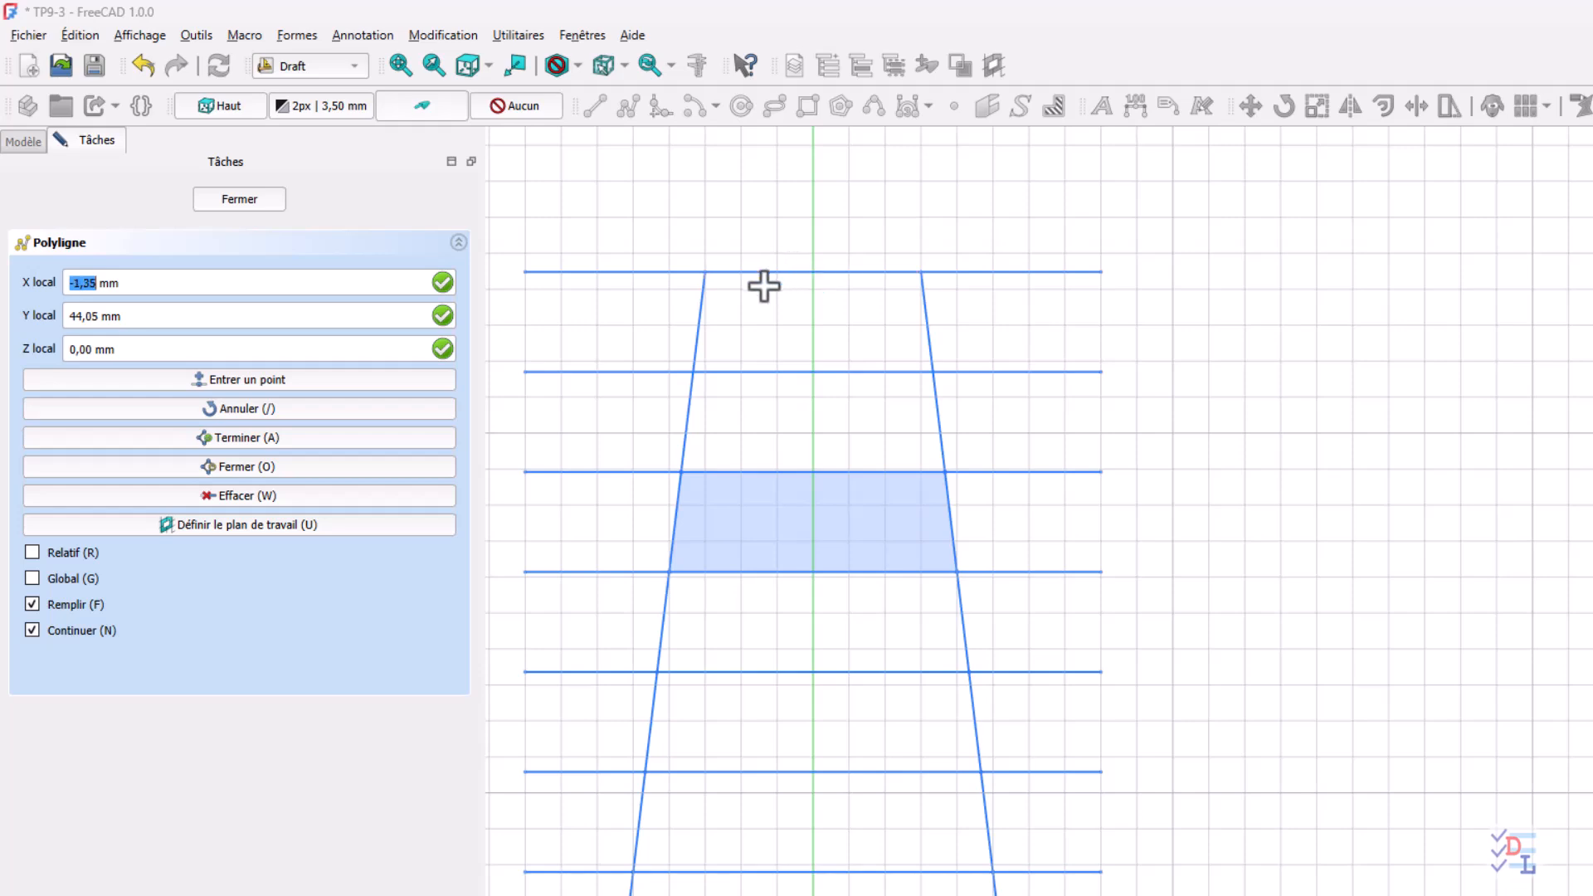
pyautogui.click(708, 272)
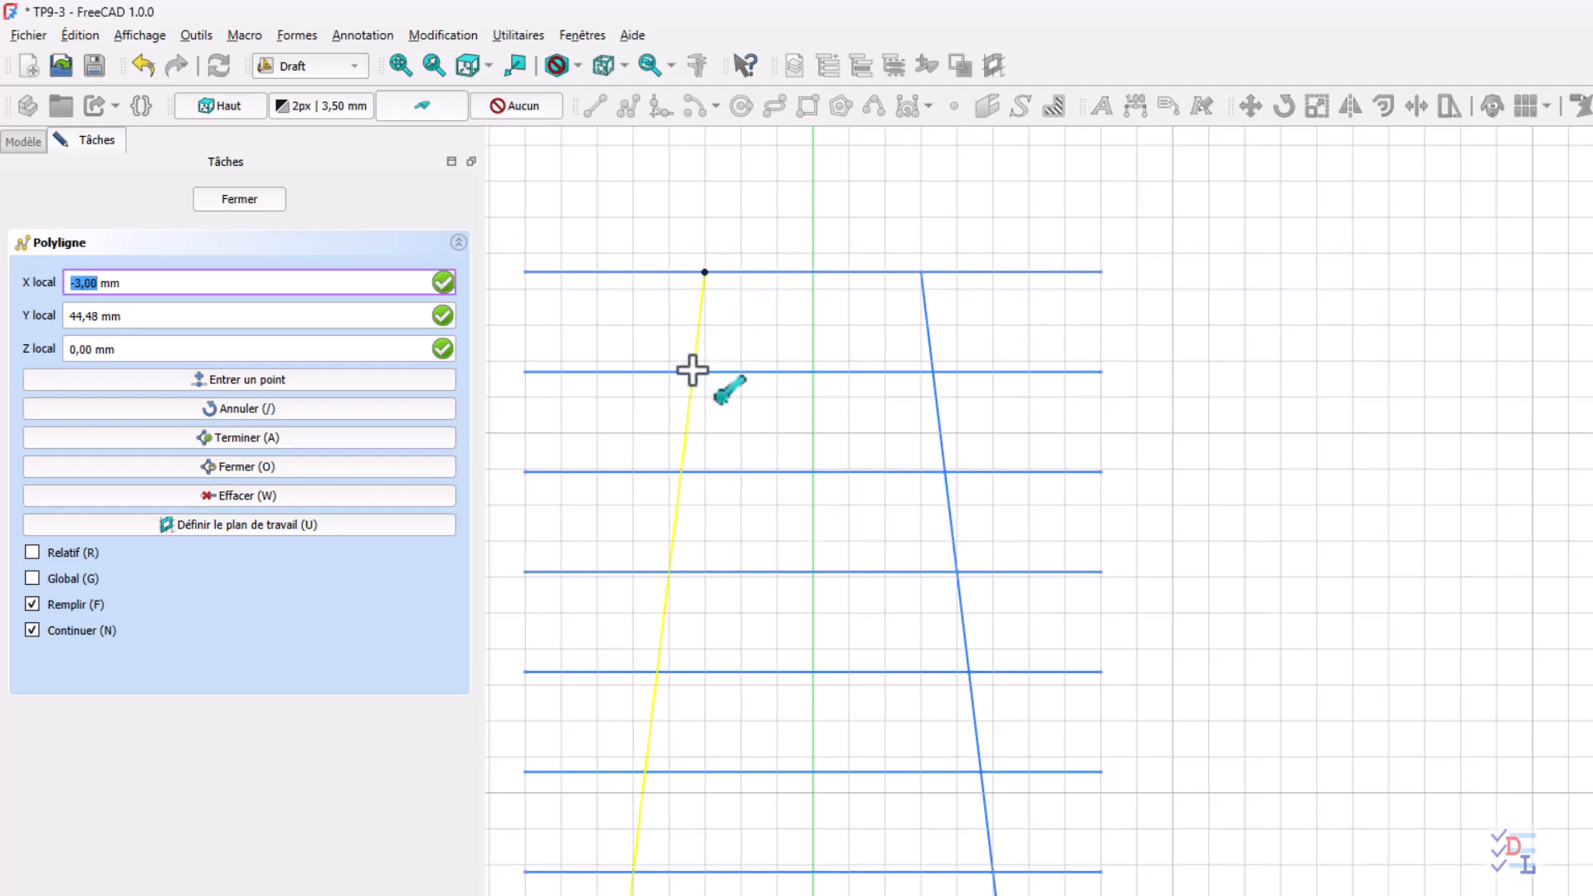
pyautogui.click(705, 373)
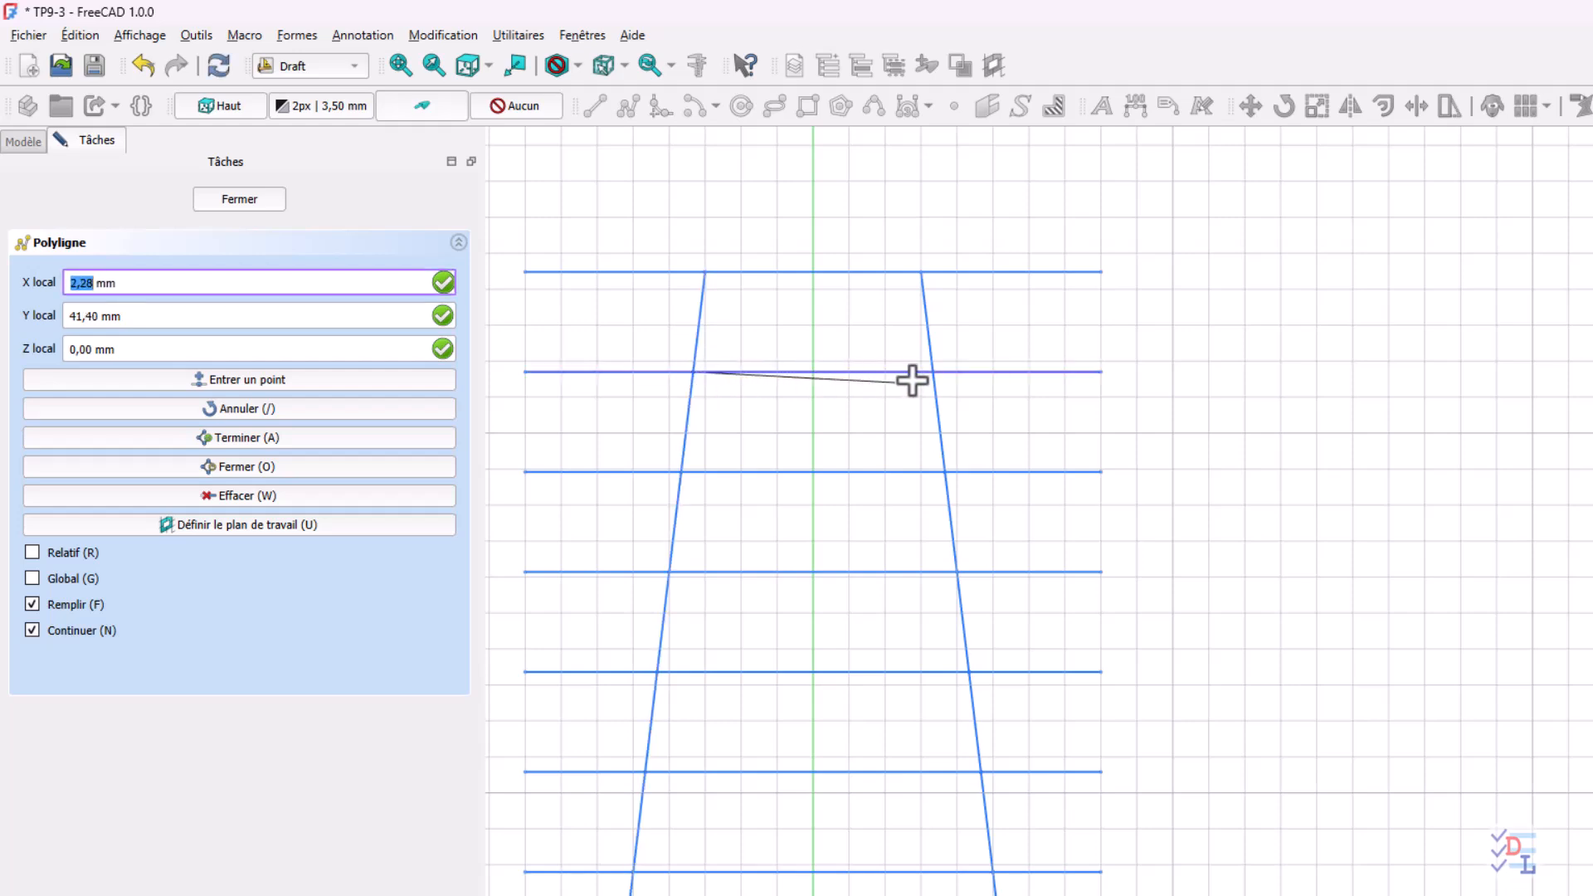
pyautogui.click(919, 371)
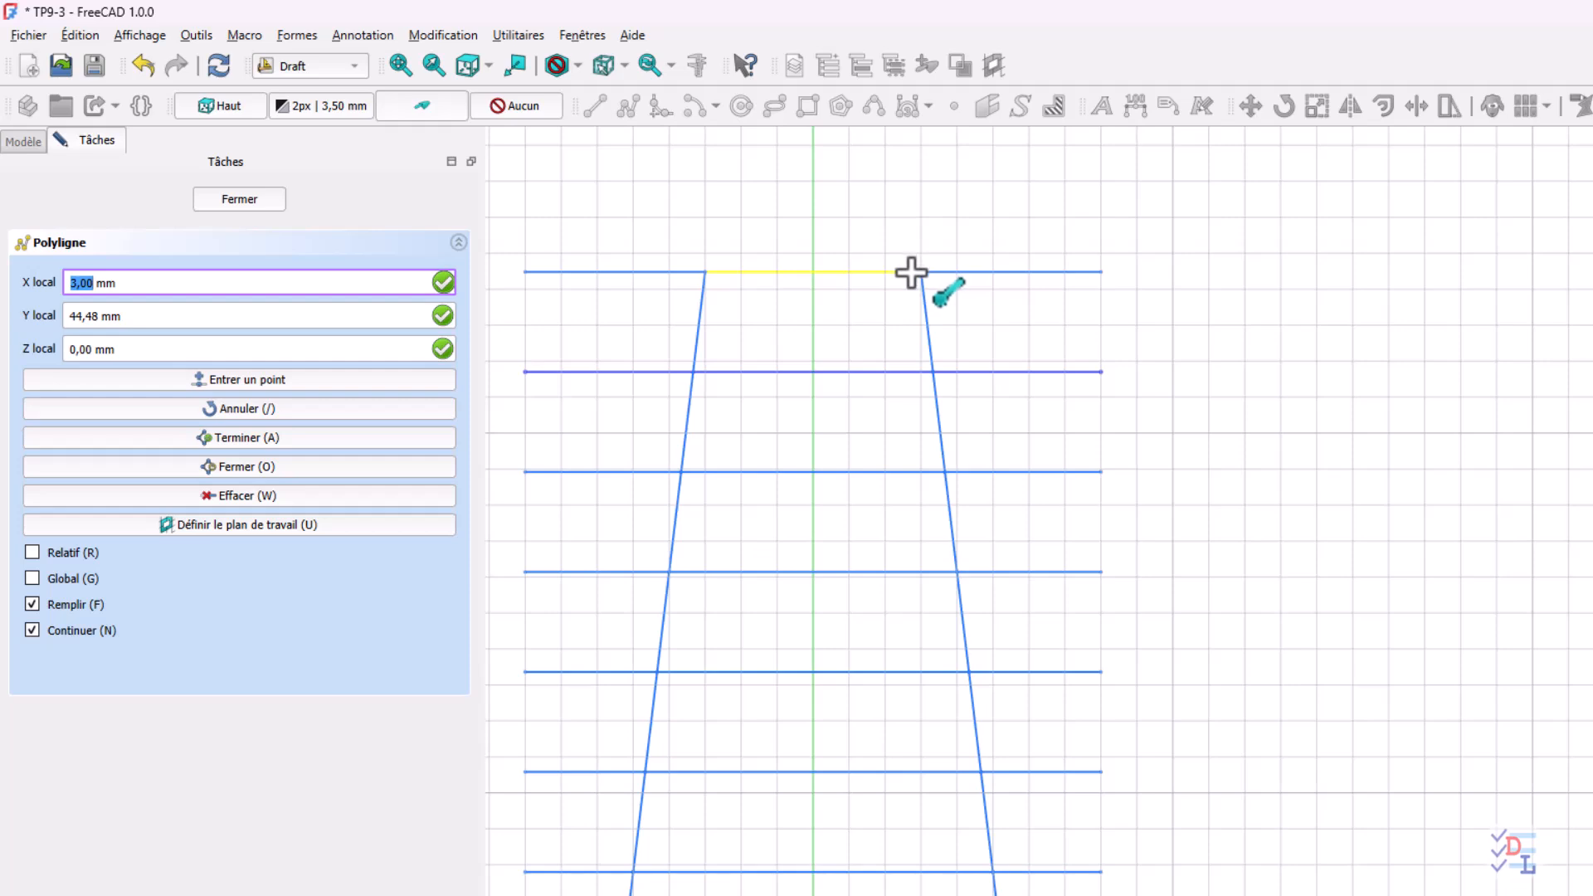
pyautogui.click(913, 271)
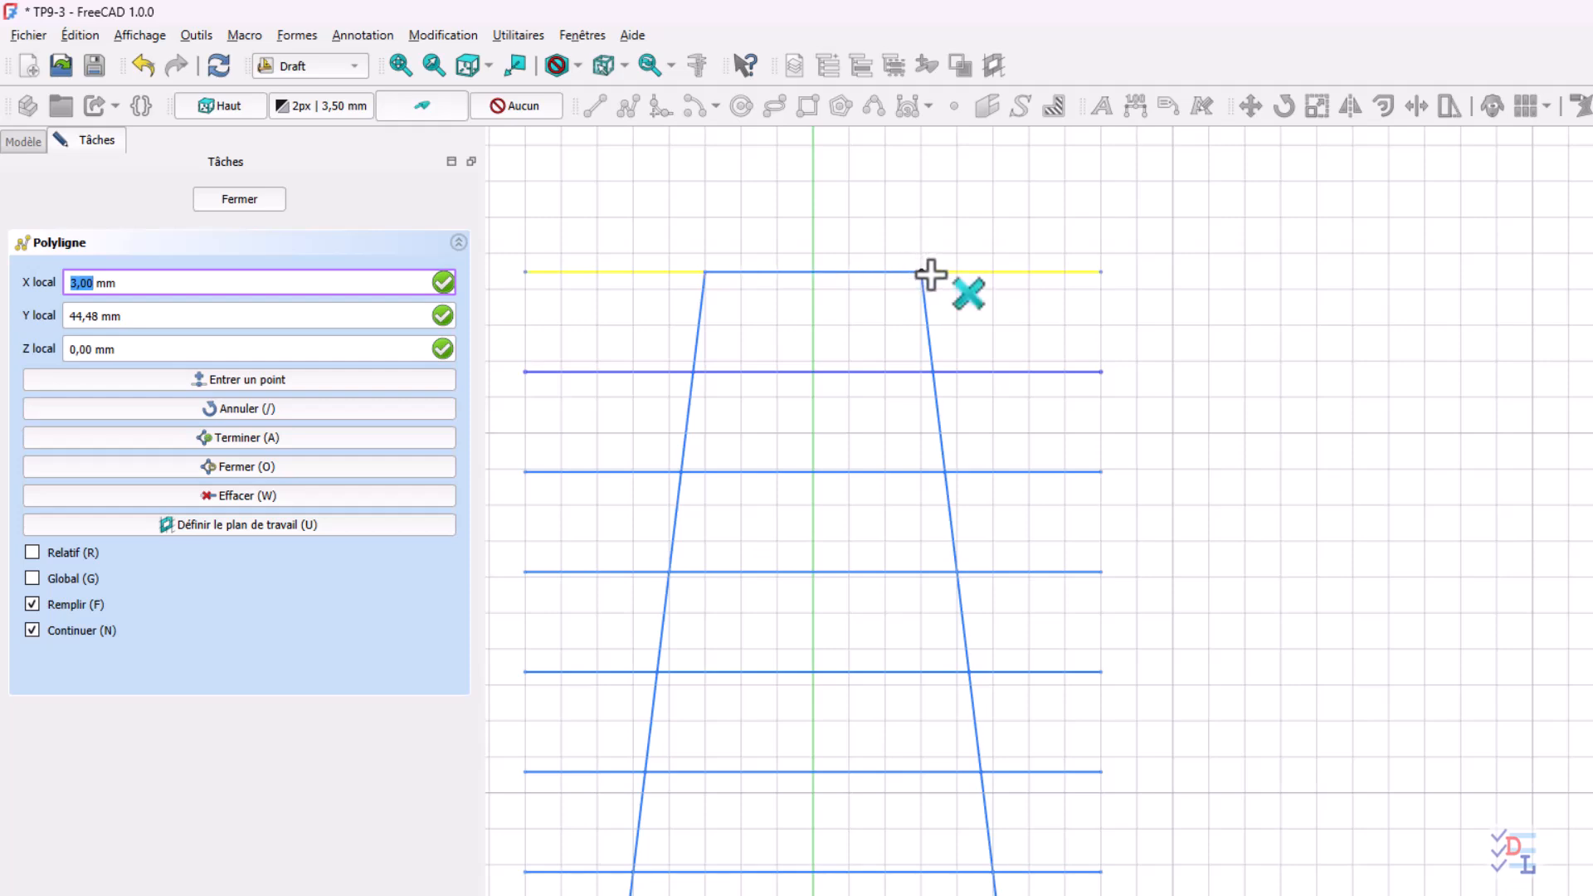
pyautogui.click(719, 272)
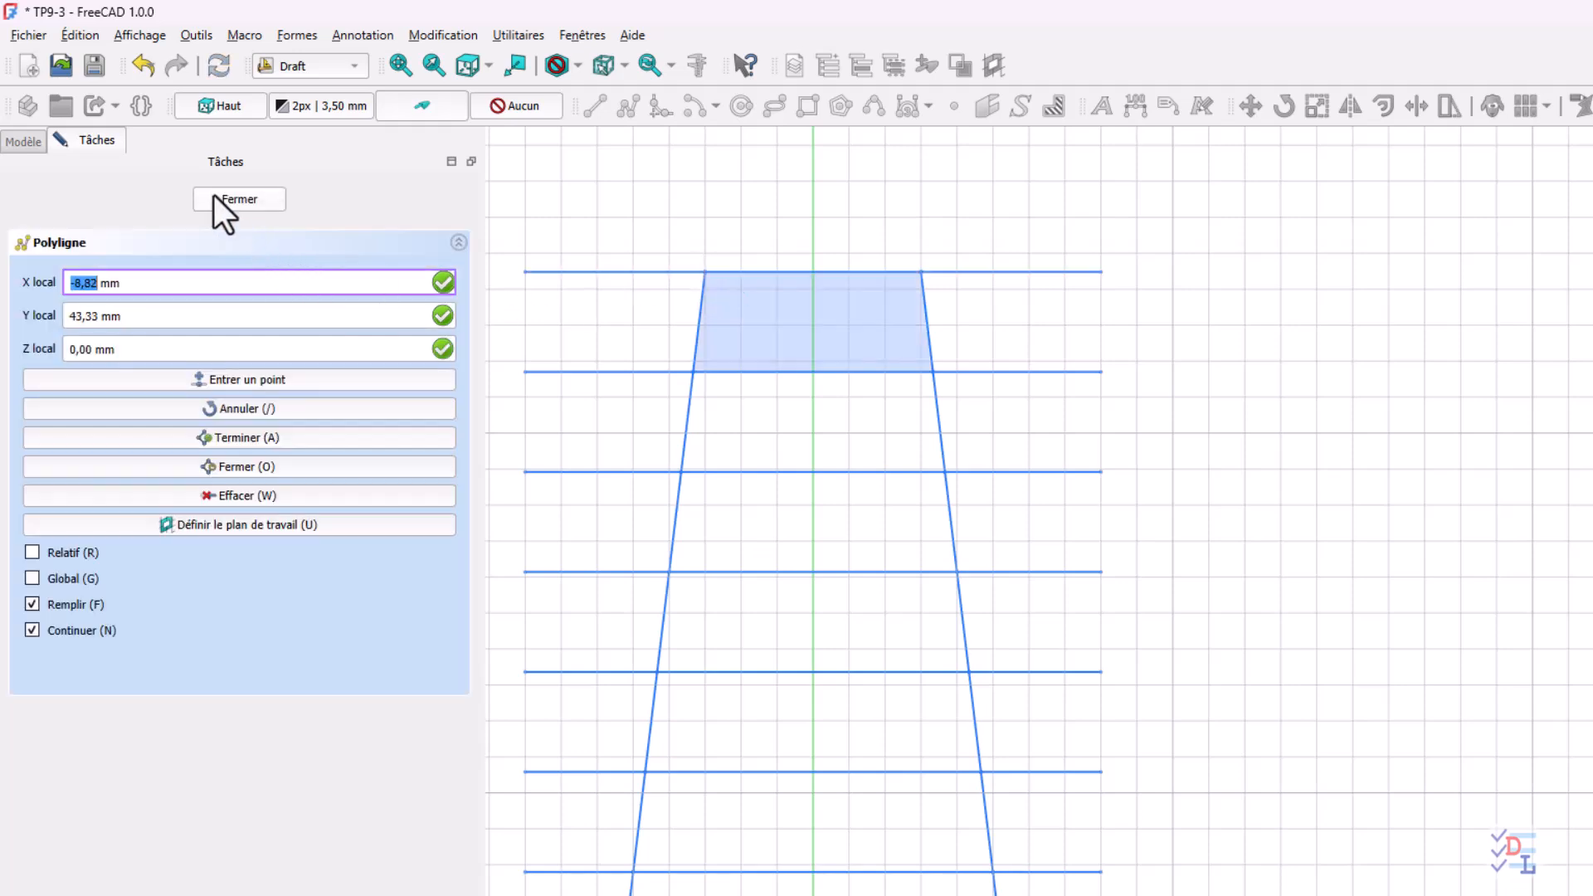
pyautogui.click(226, 201)
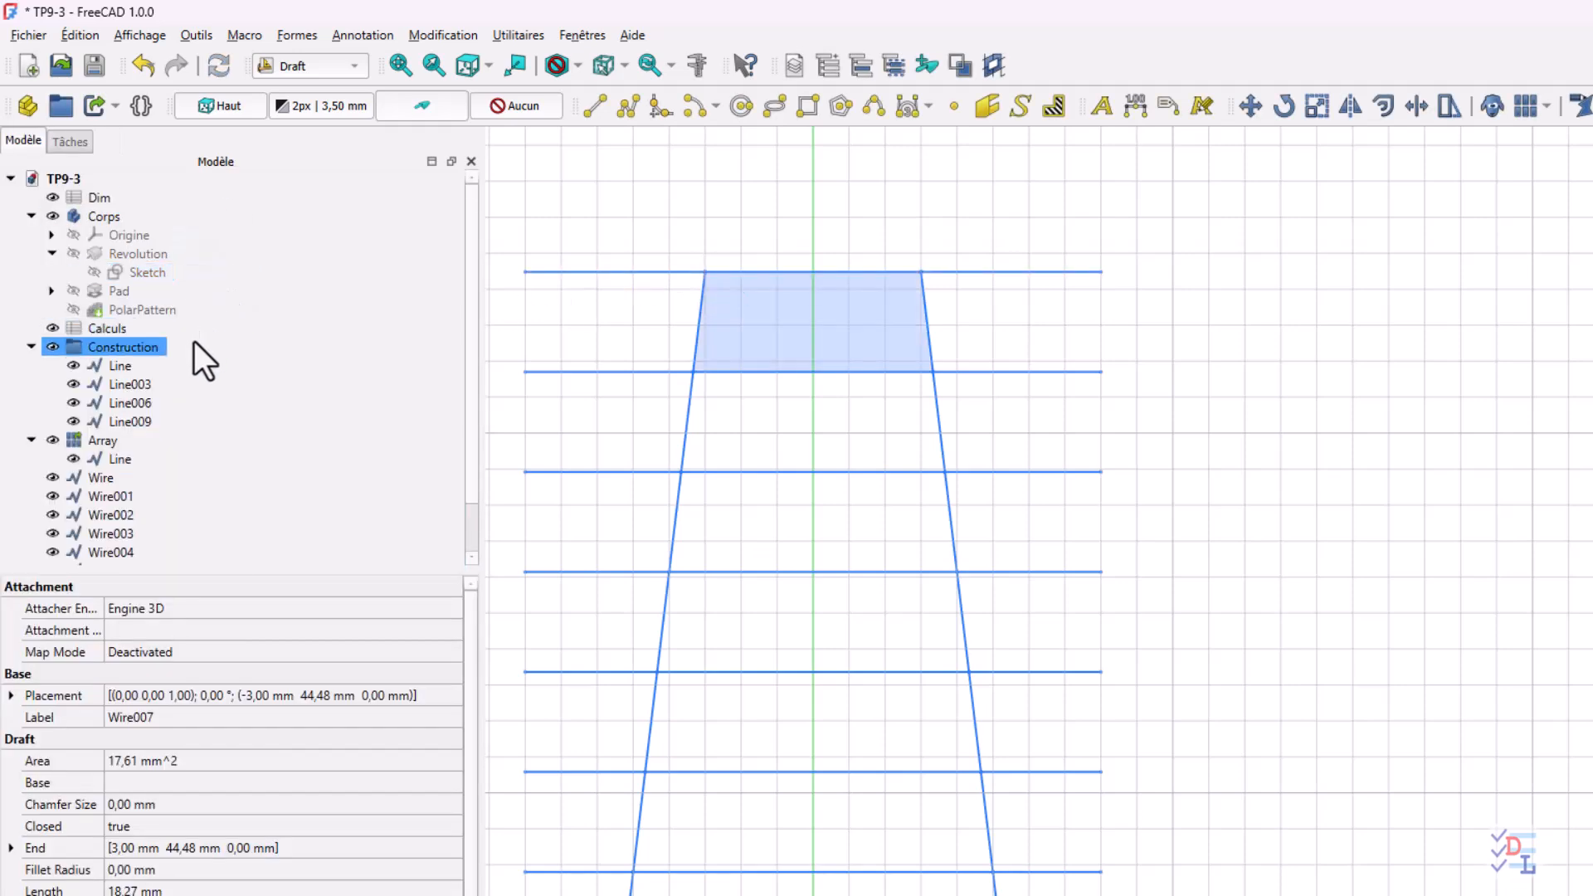
# Hide the Construction group and the line array so that only the slot outlines are shown
pyautogui.click(53, 347)
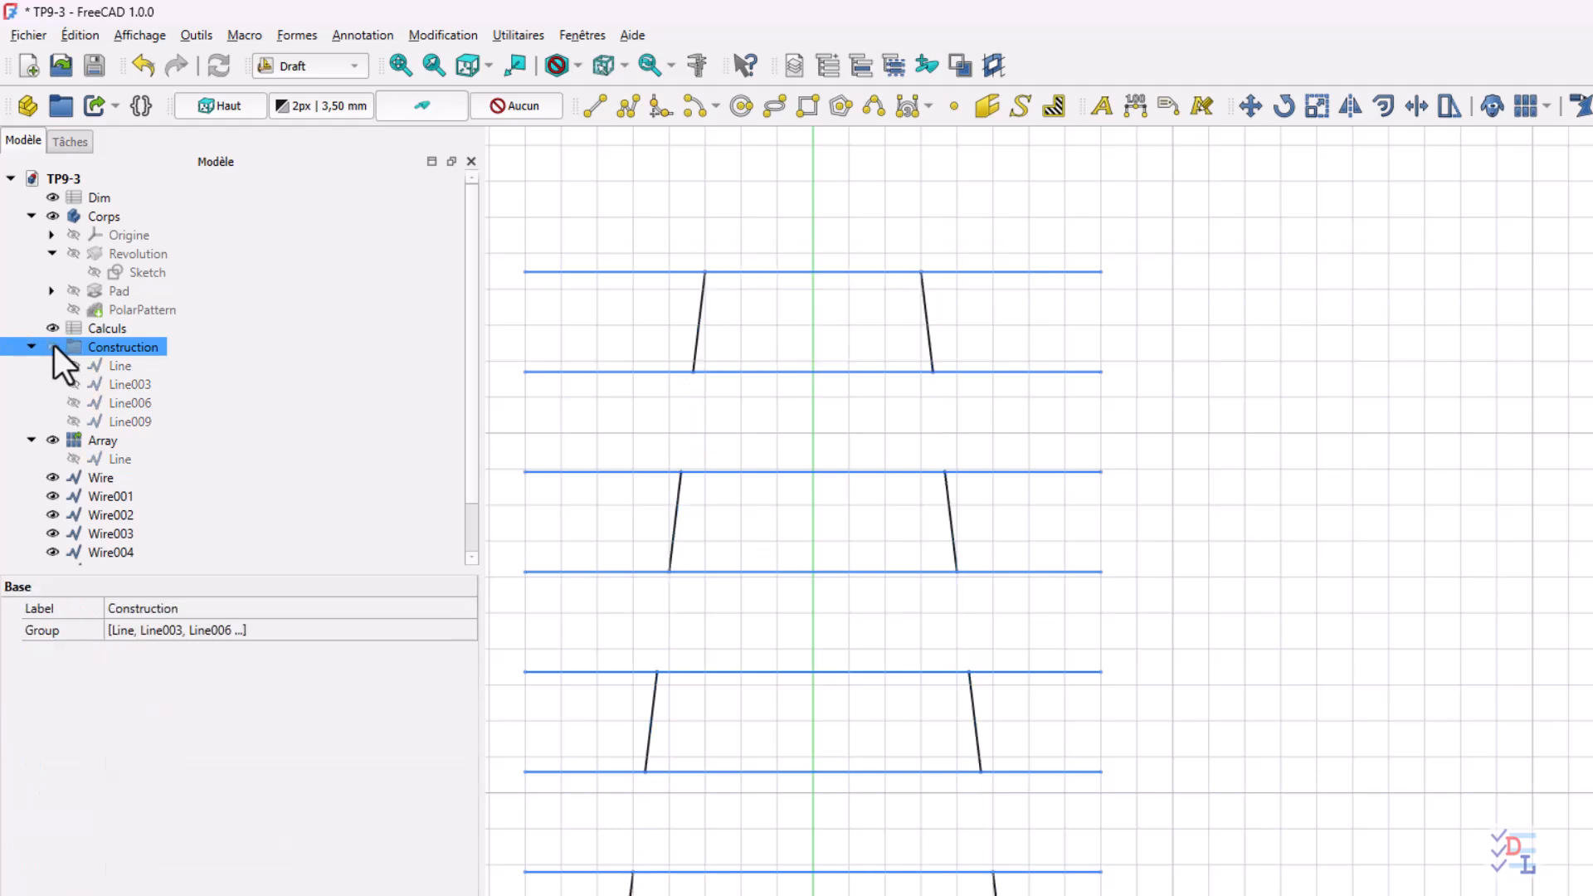
pyautogui.click(51, 440)
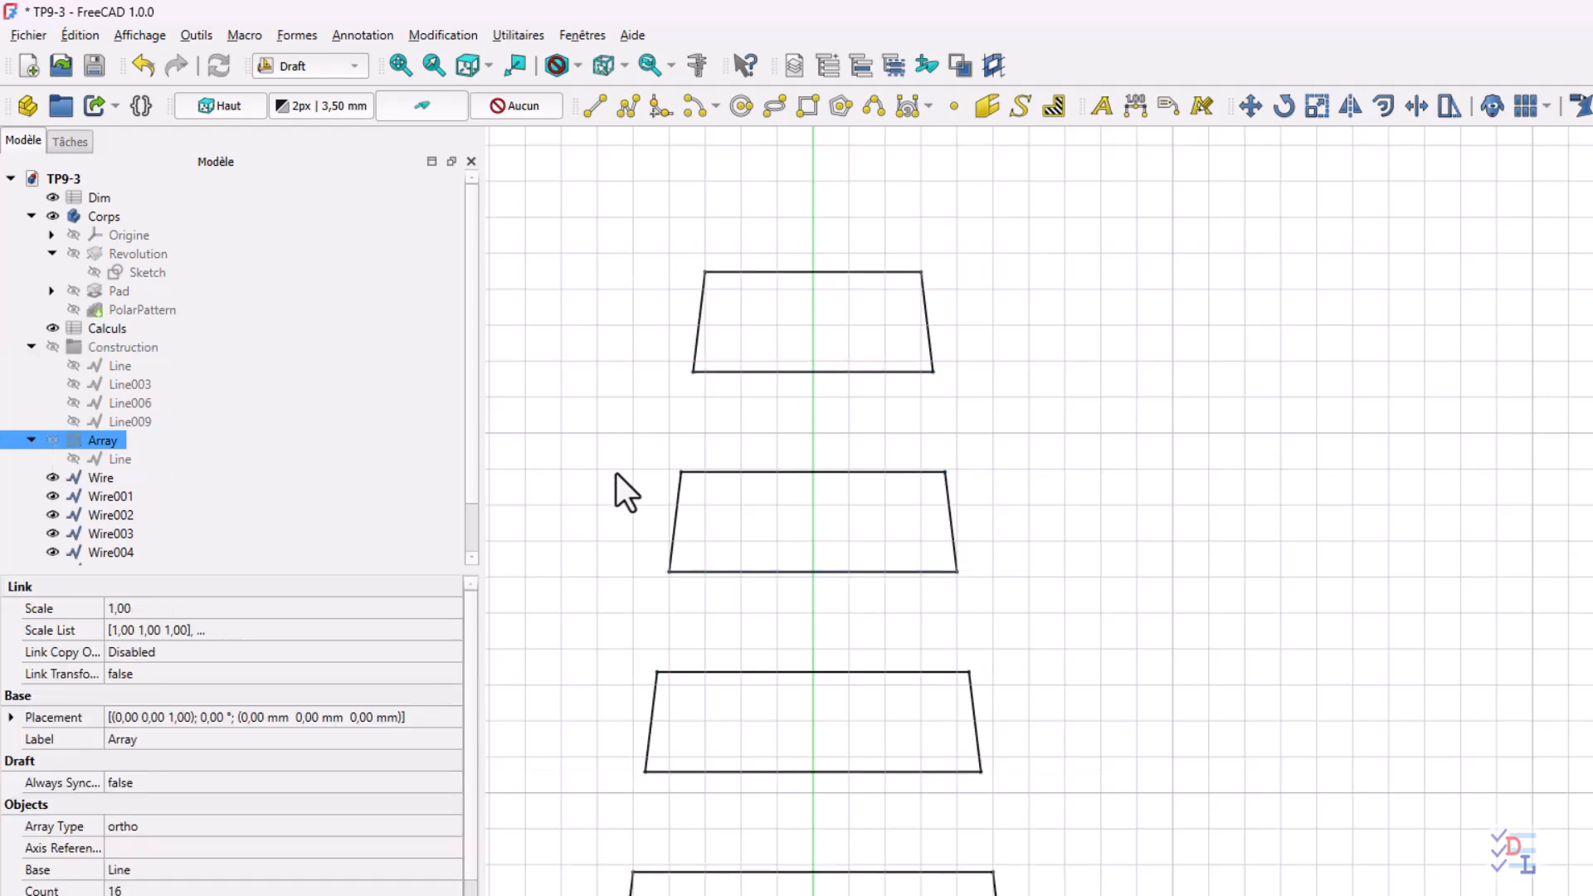
pyautogui.scroll(-2, 616, 473)
pyautogui.scroll(-2, 605, 470)
pyautogui.moveTo(686, 616); pyautogui.dragTo(872, 416, button='middle')
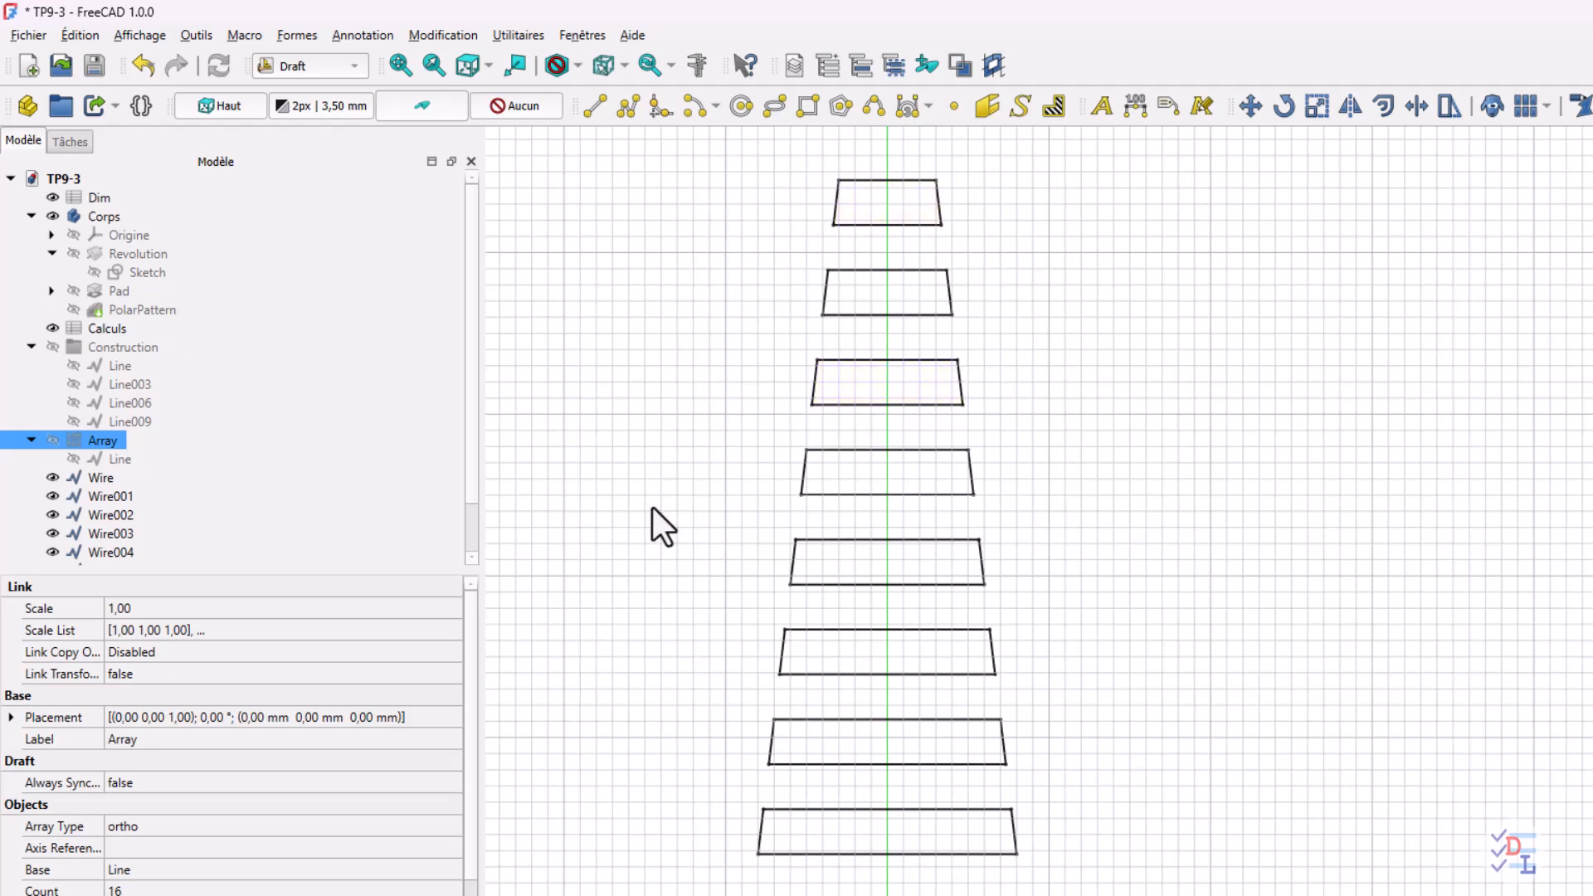
# Select the eight slot polylines, Wire through Wire007, and convert them into a single sketch
pyautogui.click(113, 480)
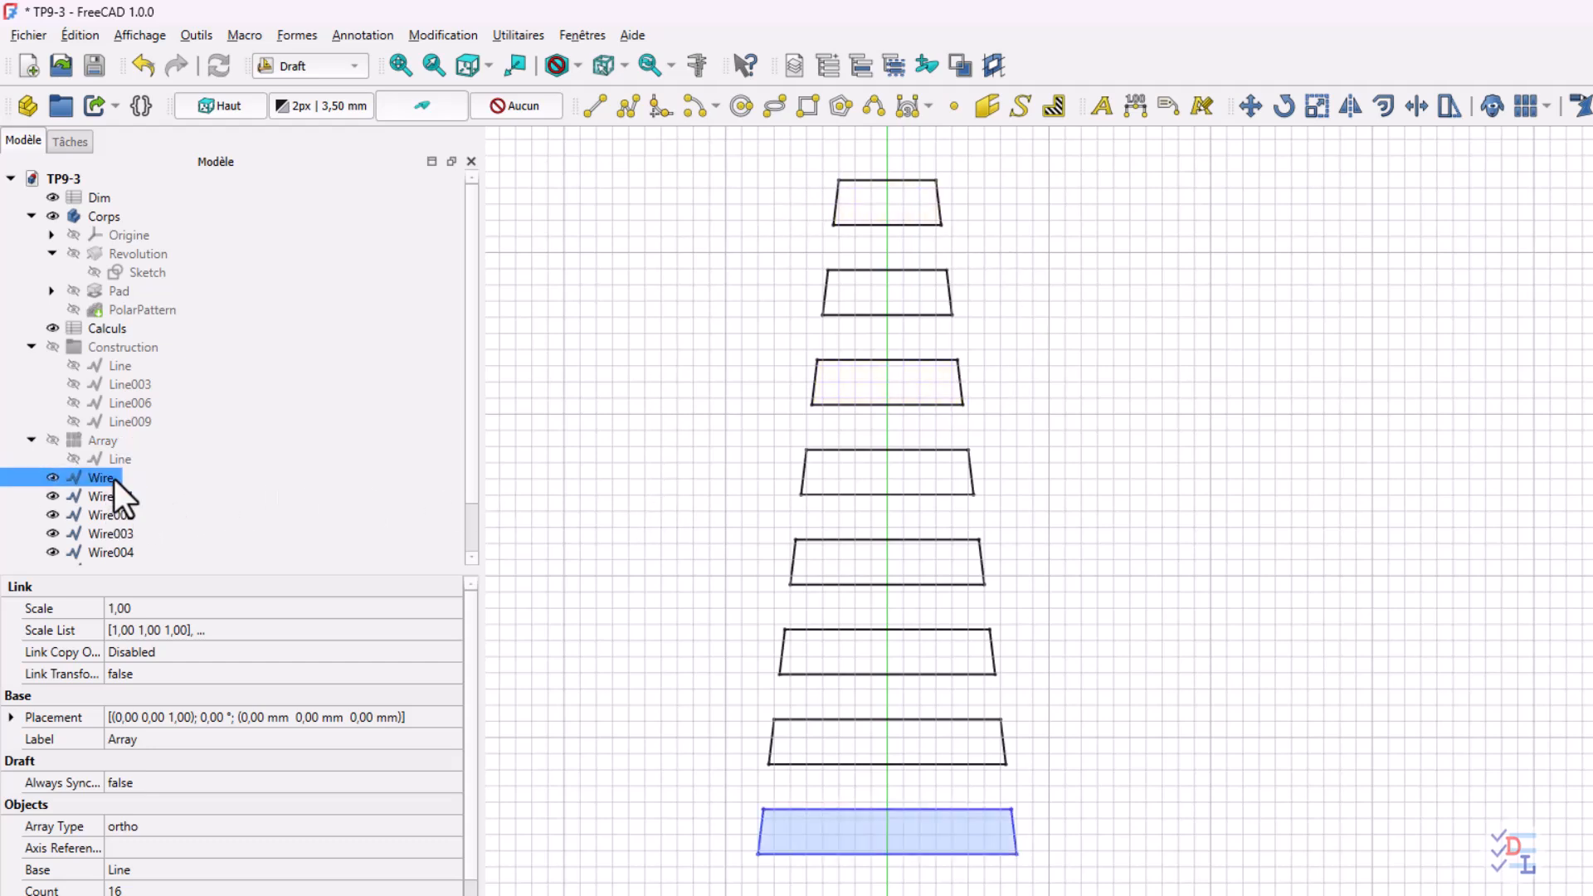
pyautogui.scroll(-1, 196, 476)
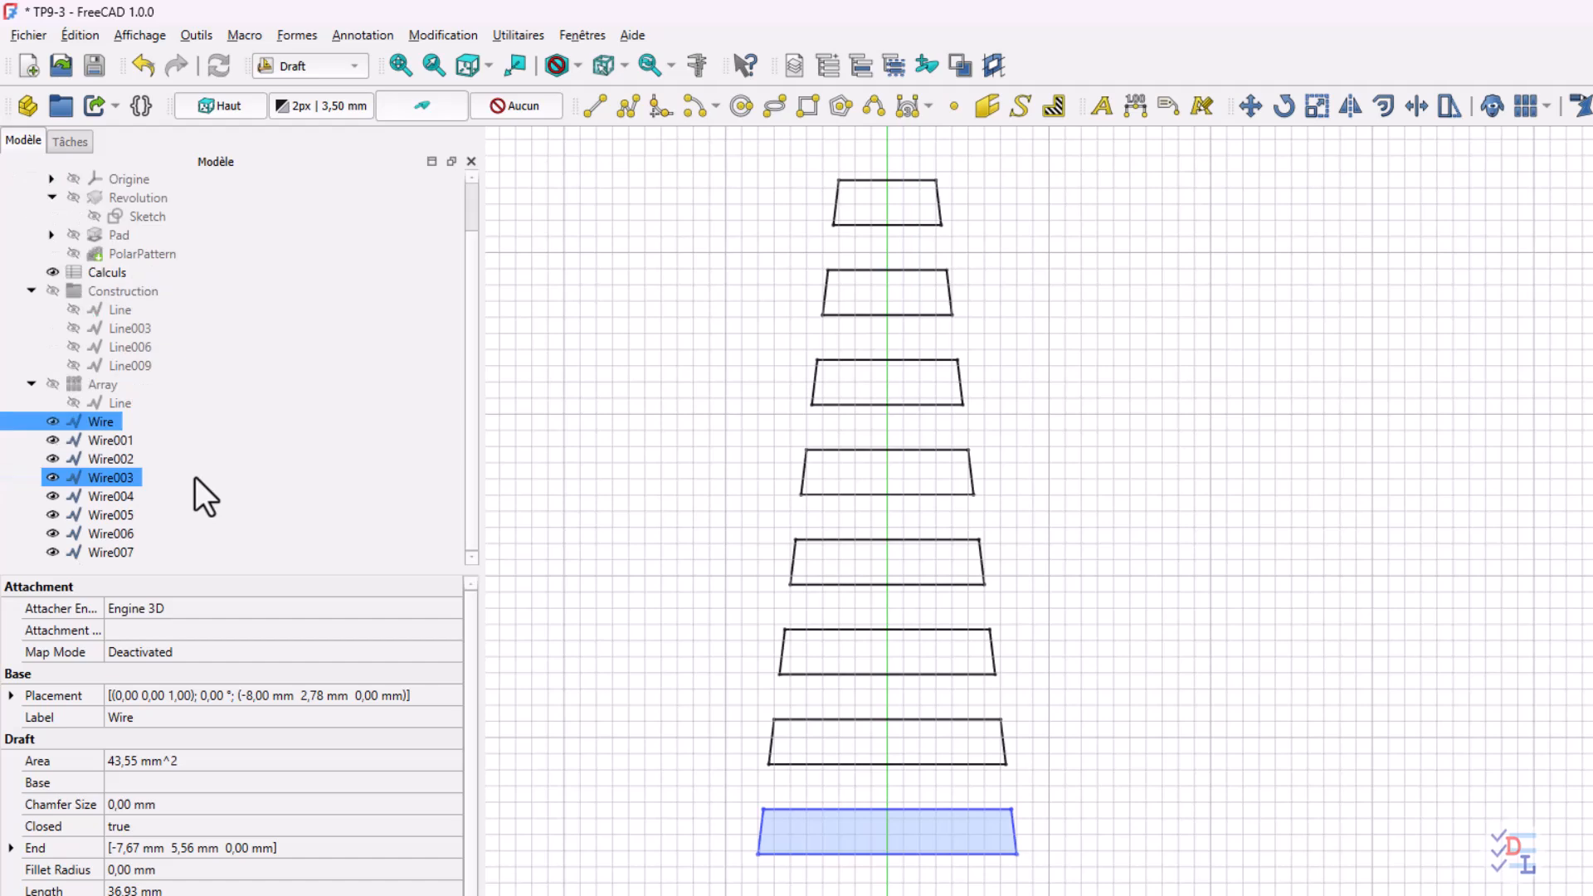
pyautogui.keyDown('shift'); pyautogui.click(126, 553); pyautogui.keyUp('shift')
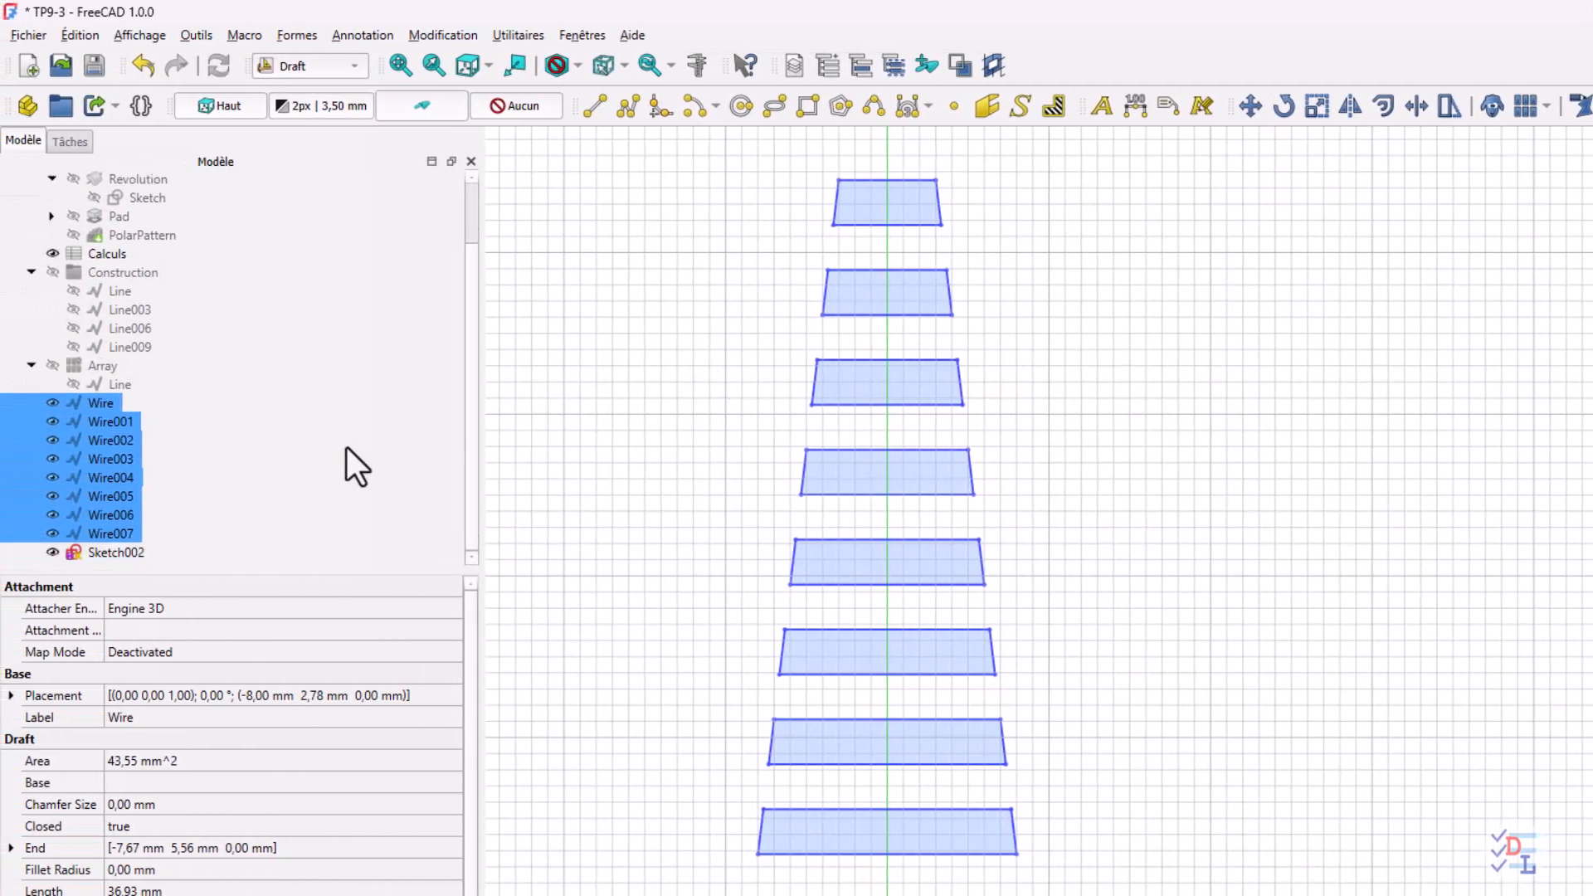
pyautogui.keyDown('ctrl'); pyautogui.click(133, 556); pyautogui.keyUp('ctrl')
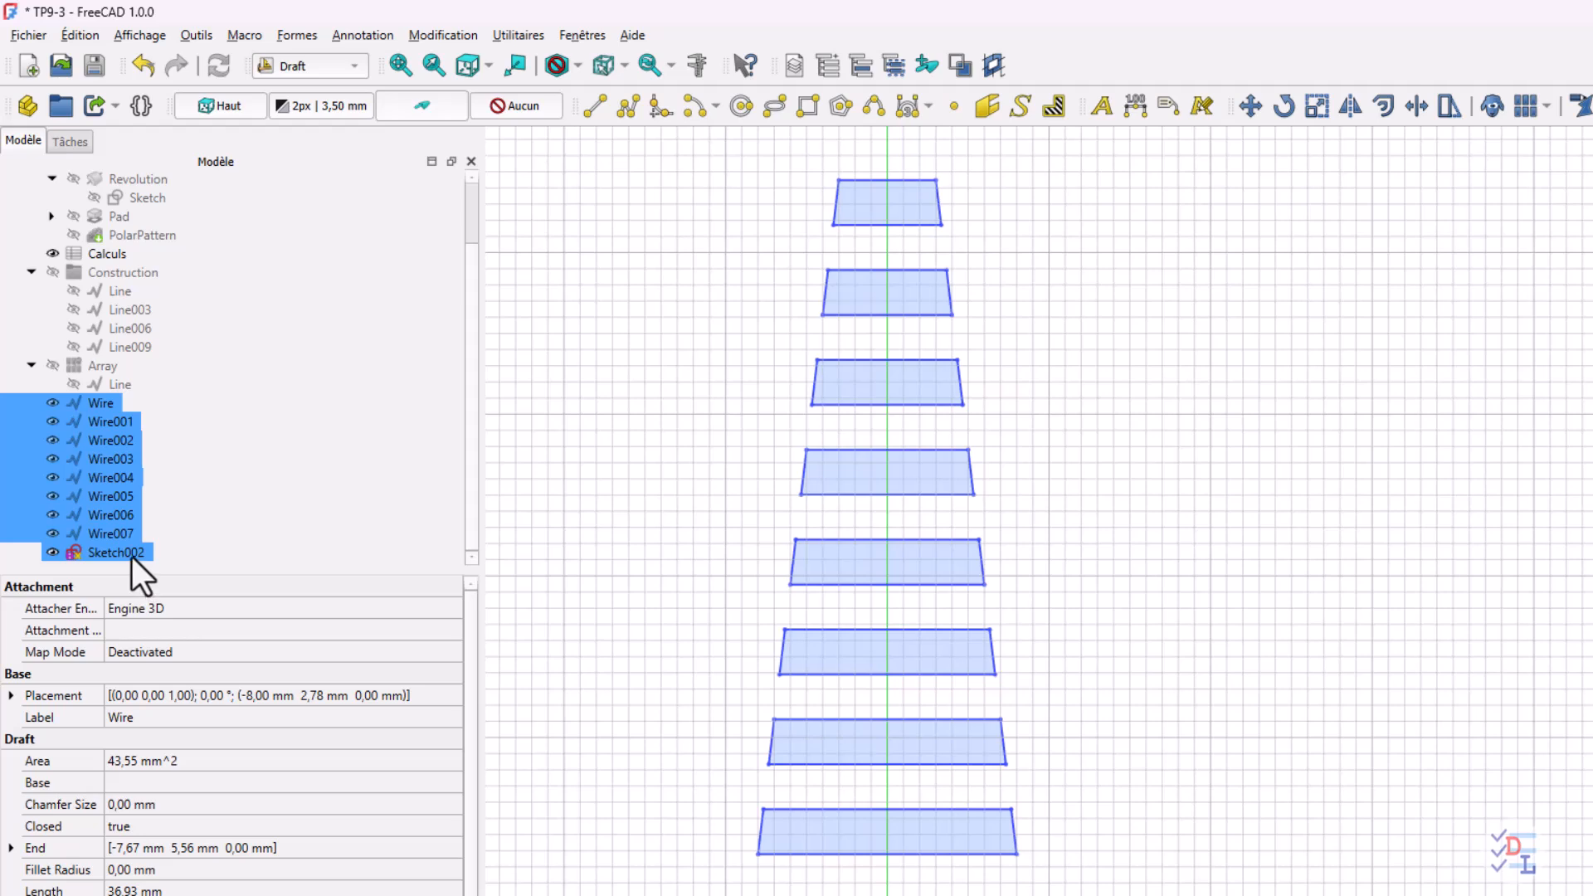
pyautogui.keyDown('ctrl'); pyautogui.click(132, 556); pyautogui.keyUp('ctrl')
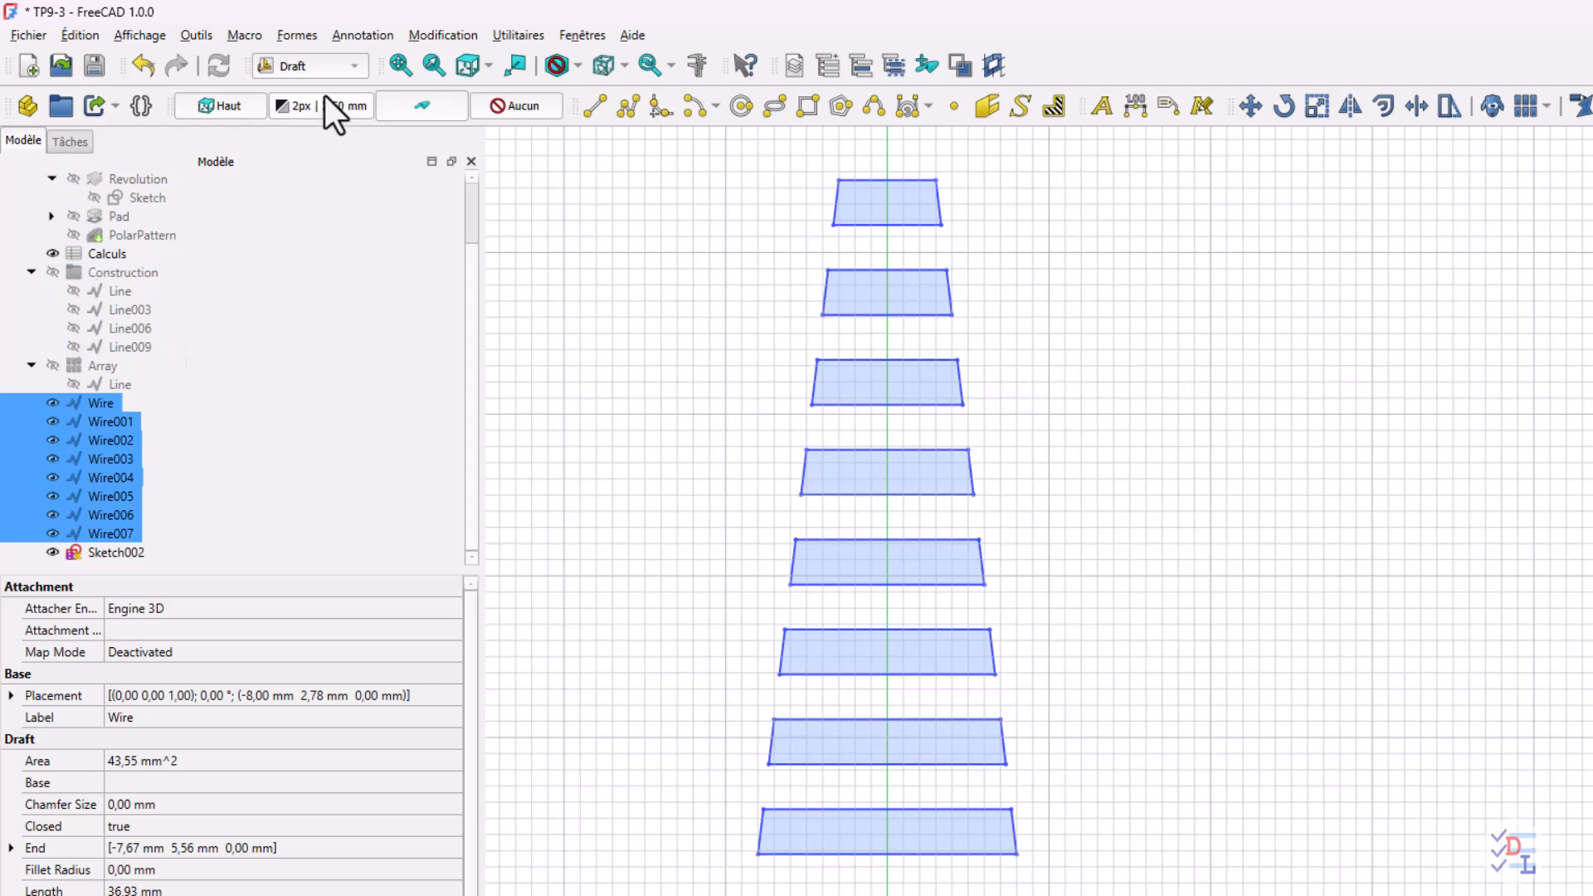
# Switch to the Part Design workbench and show the PolarPattern solid in an isometric view with the slots
pyautogui.click(342, 70)
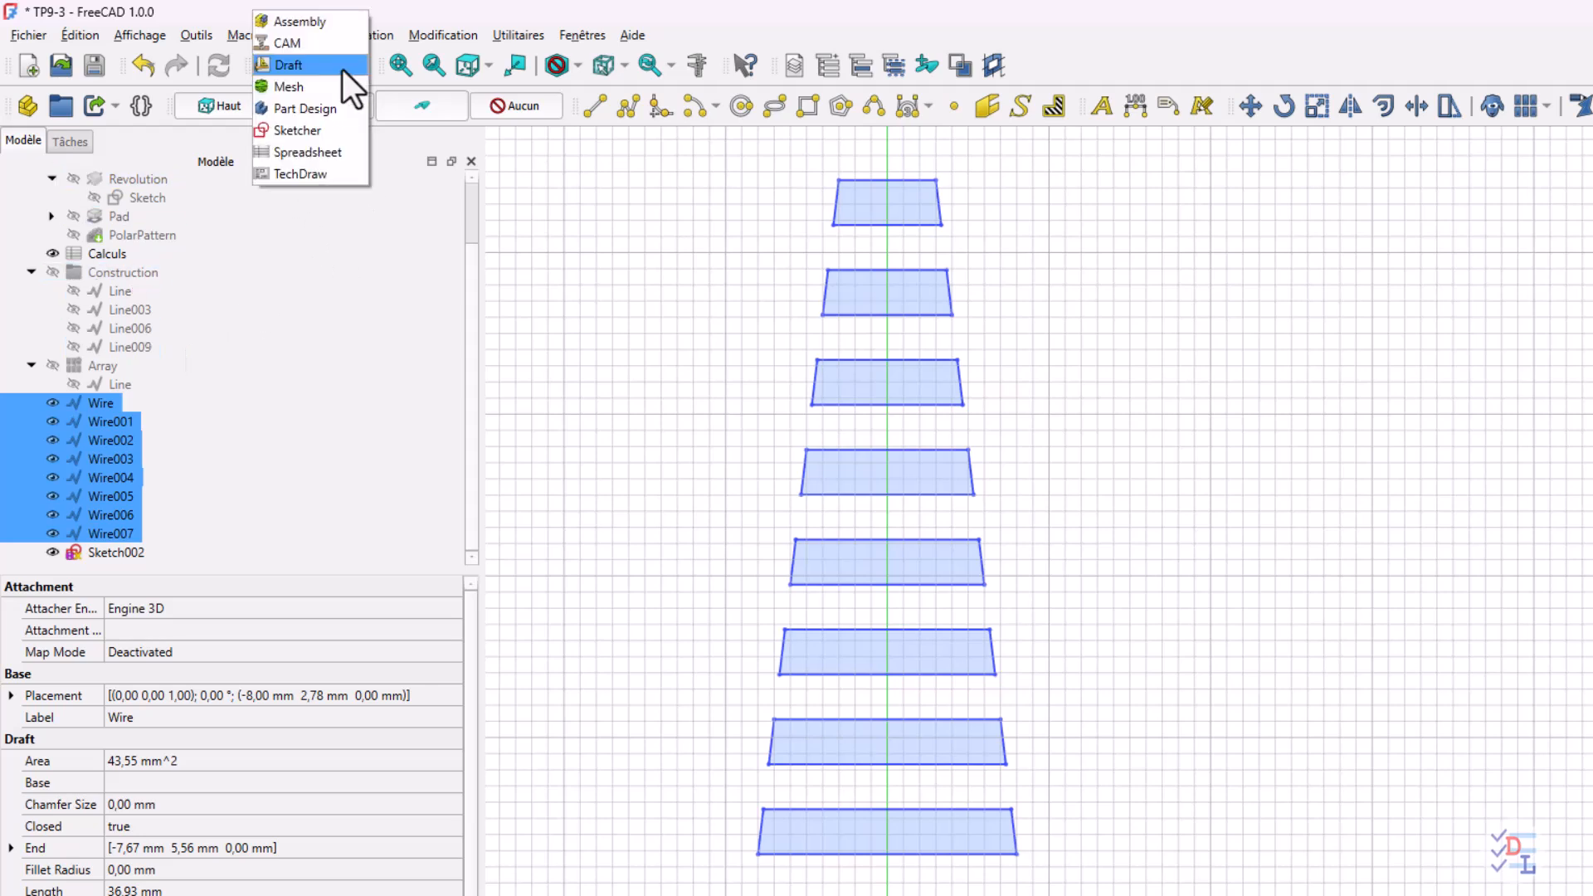
pyautogui.click(307, 109)
pyautogui.click(23, 141)
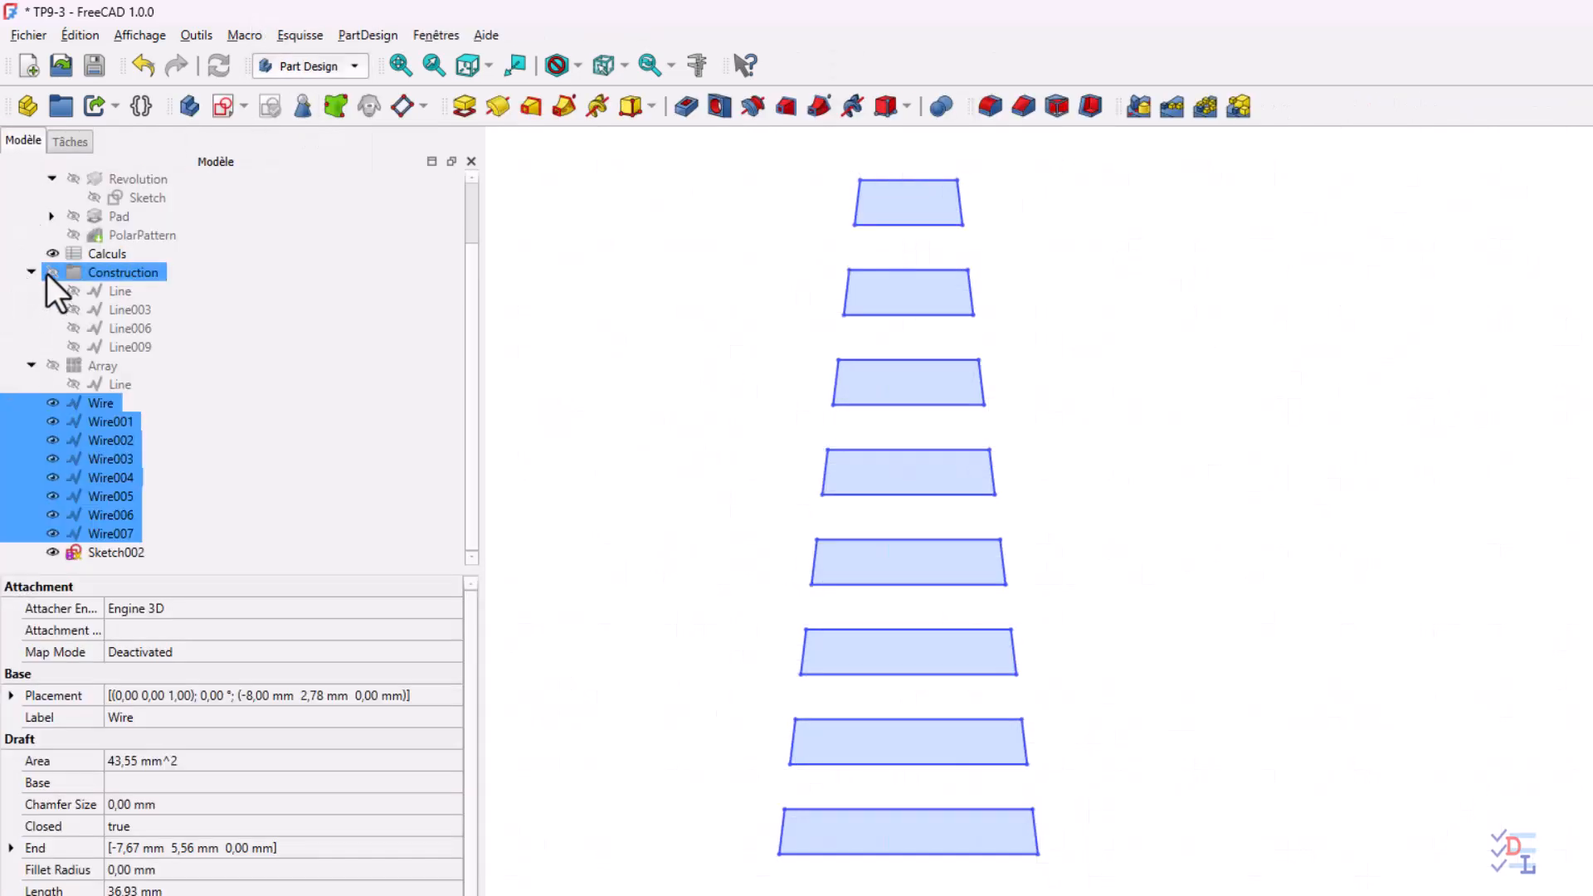
pyautogui.click(75, 236)
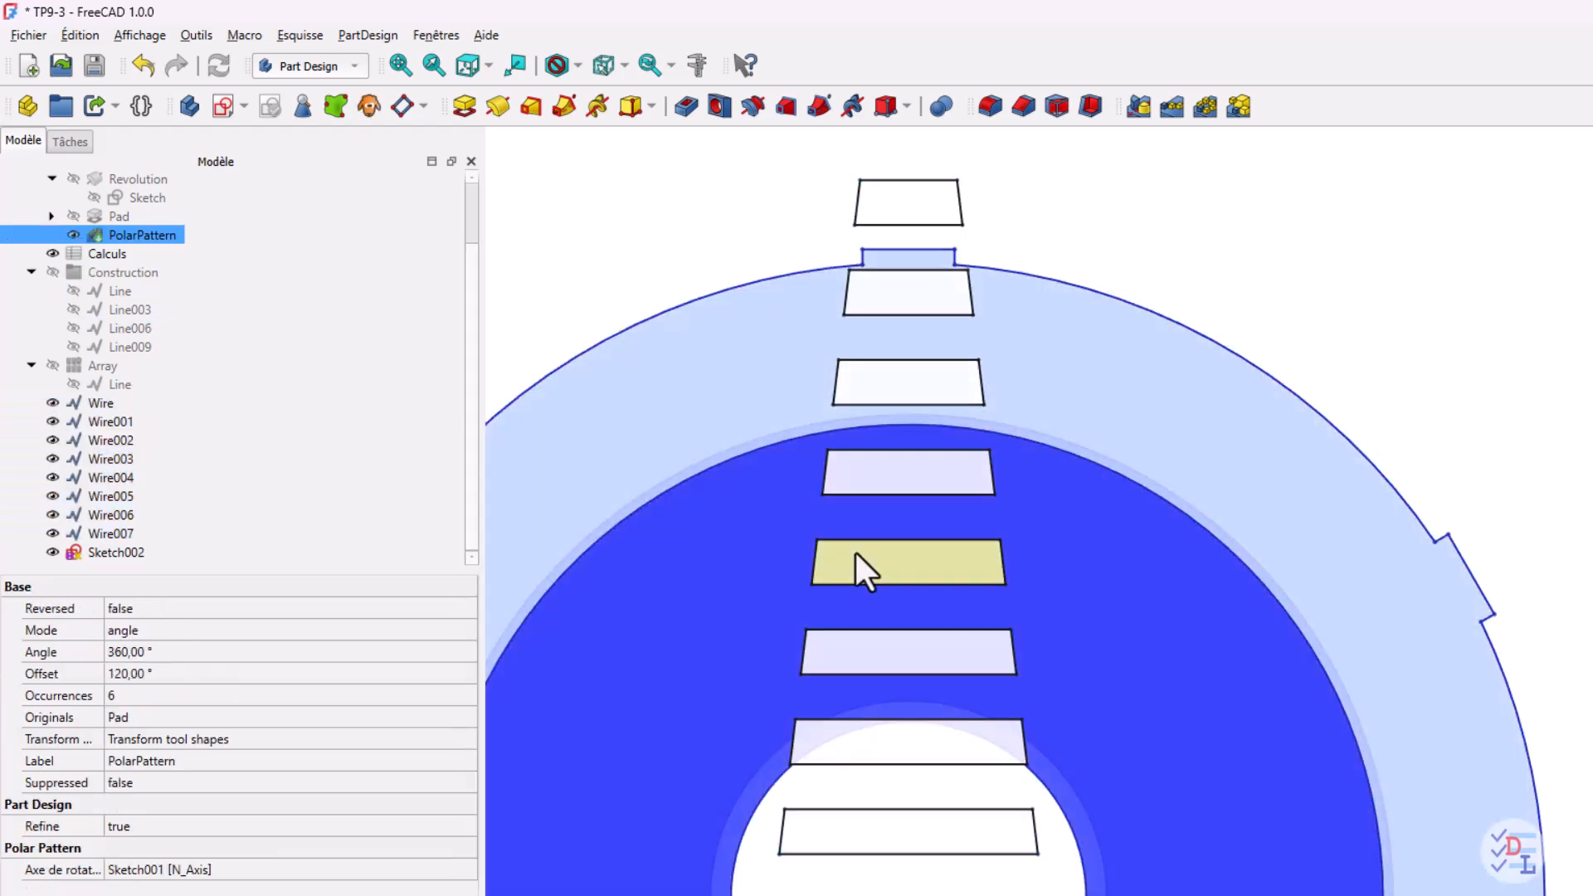
pyautogui.click(398, 65)
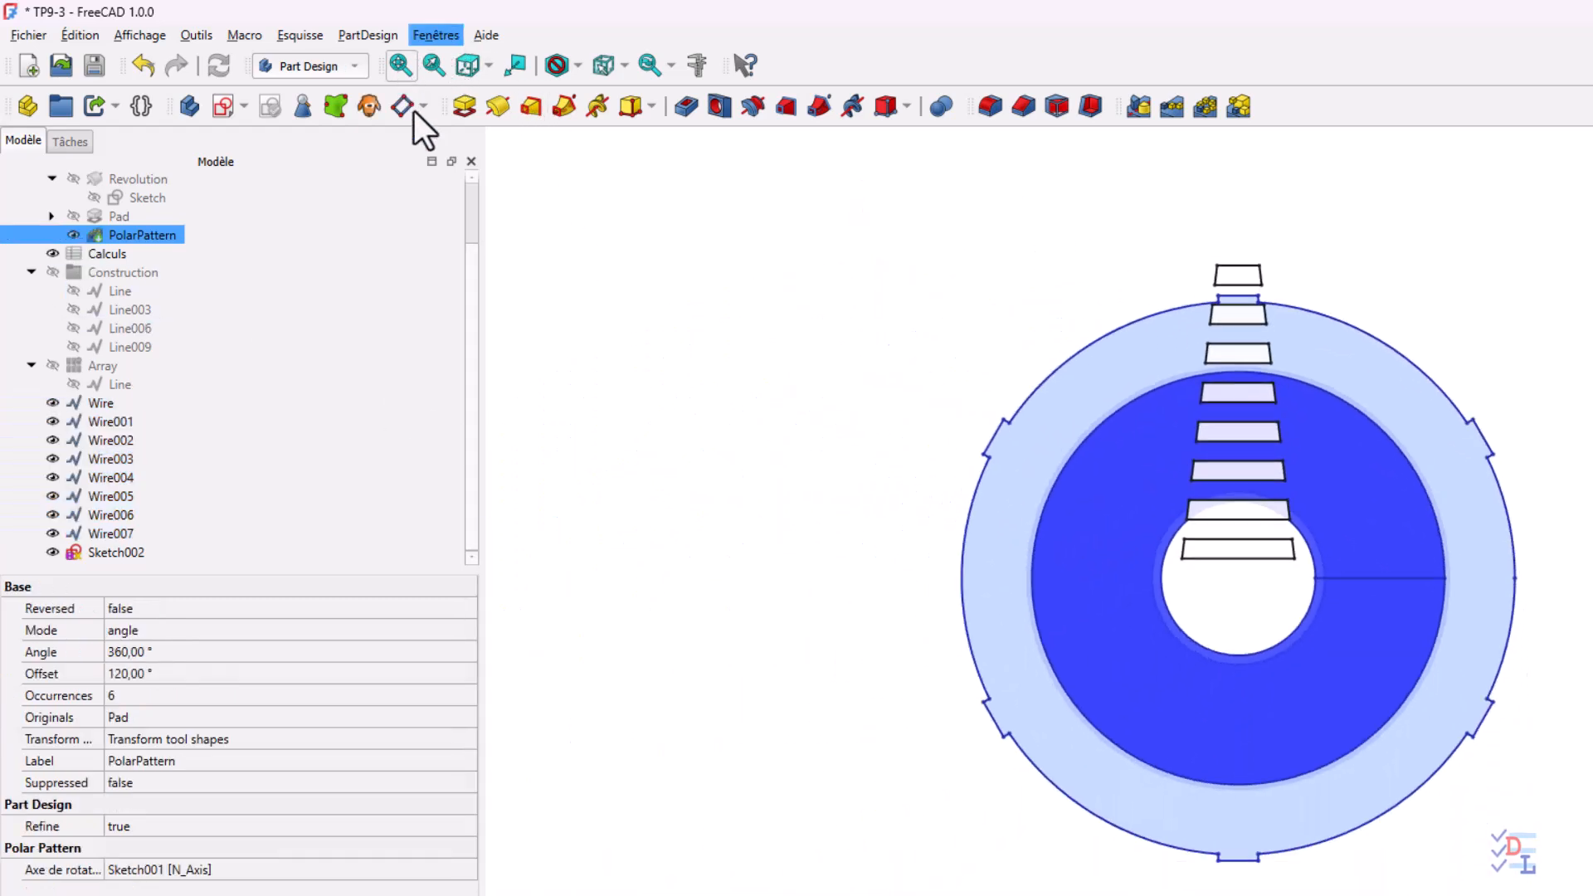
pyautogui.click(489, 65)
pyautogui.click(493, 108)
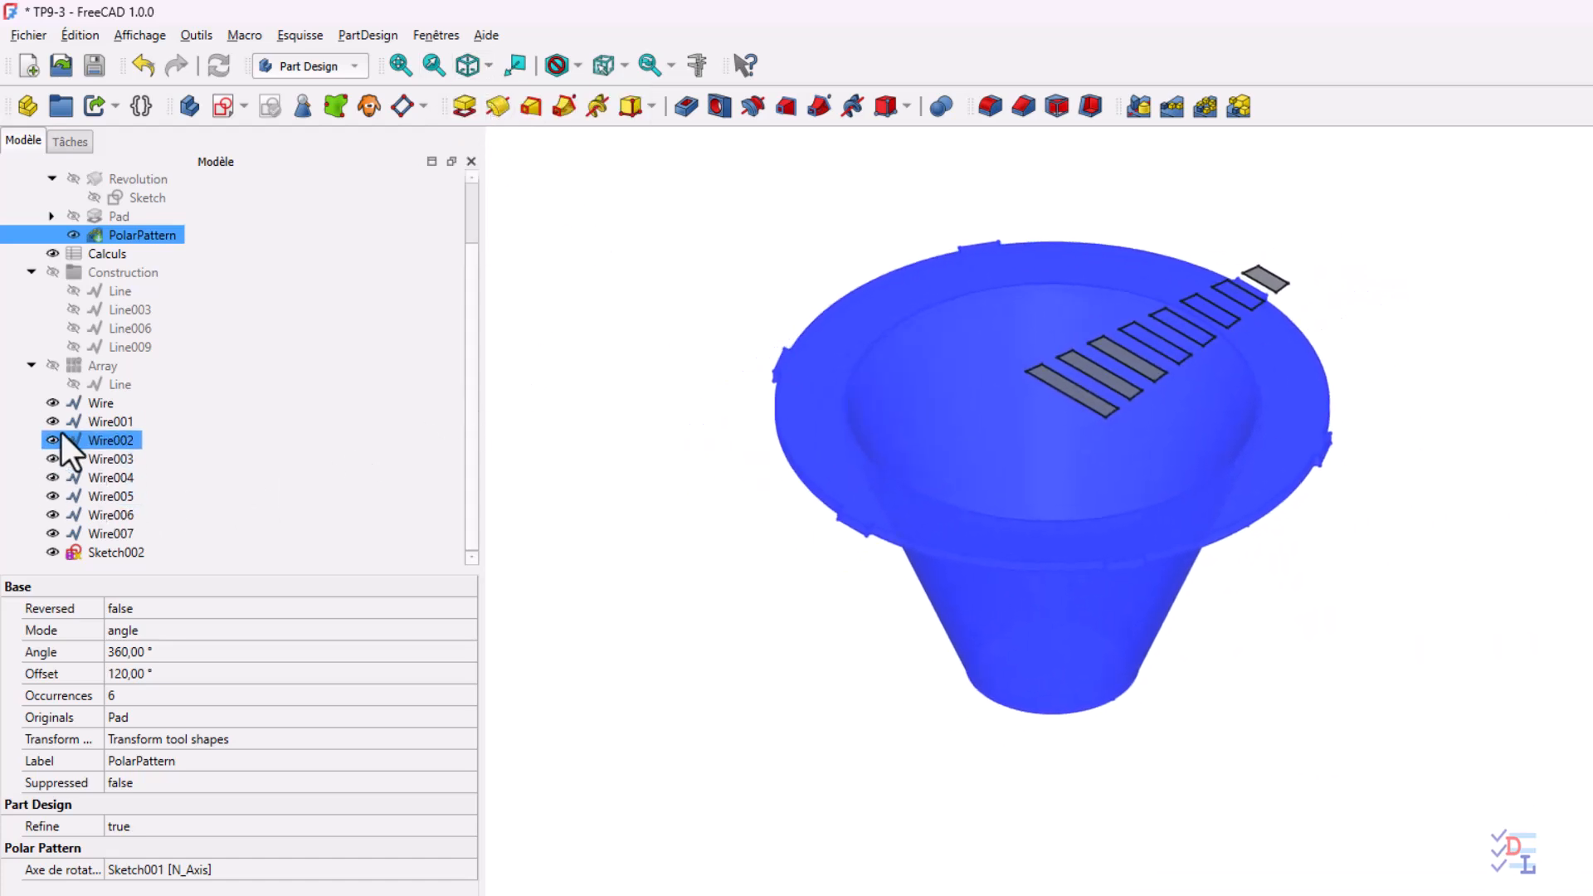
# Hide the eight polylines Wire through Wire007, leaving the converted sketch shown
pyautogui.click(78, 403)
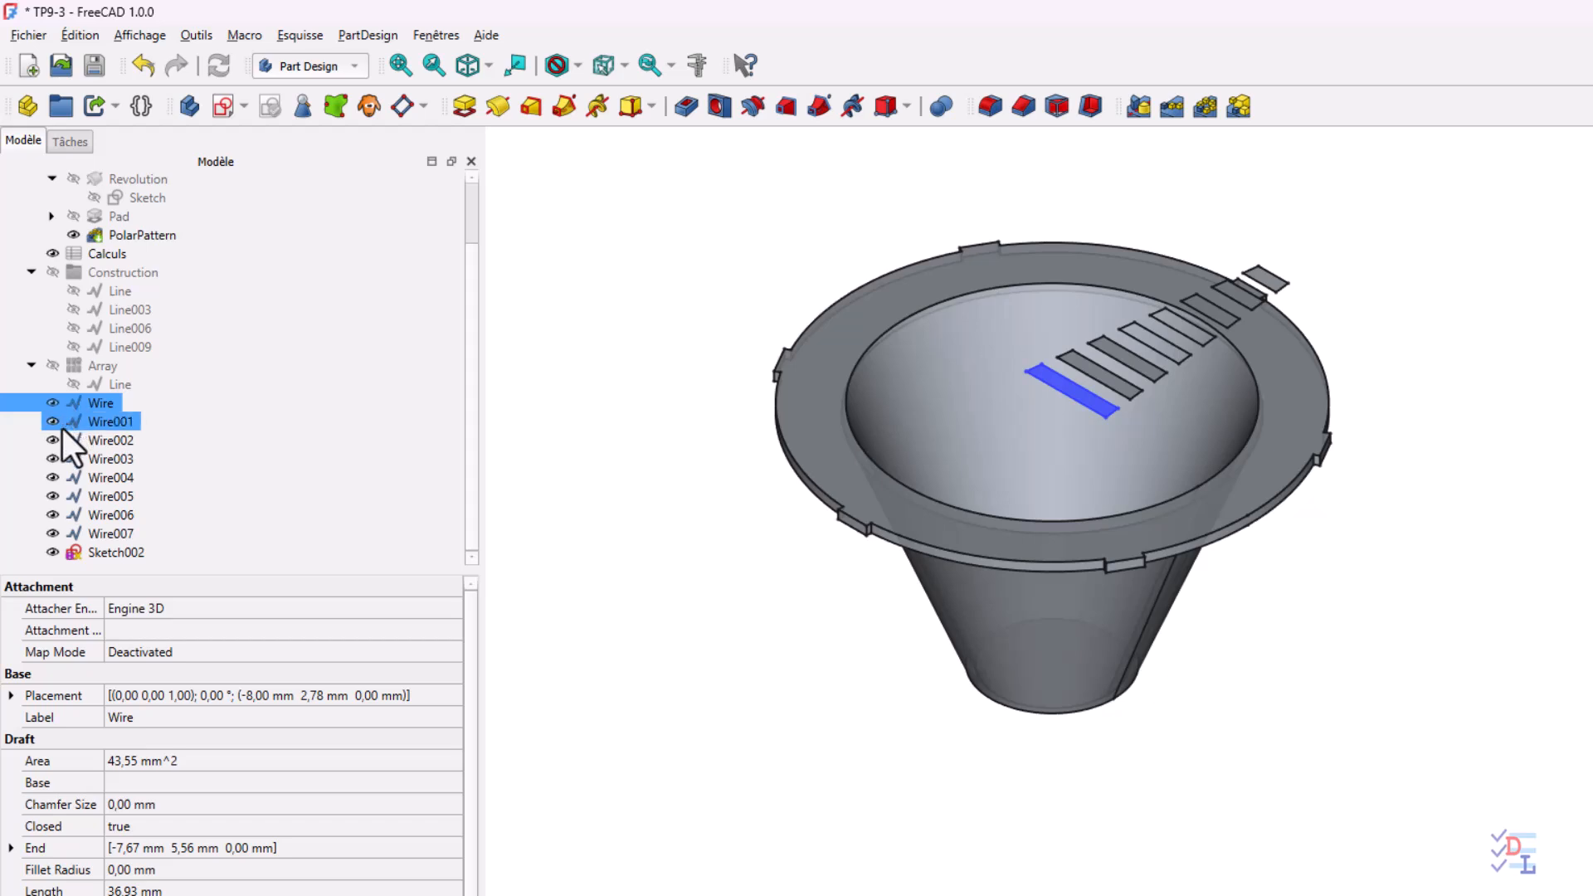
pyautogui.click(52, 536)
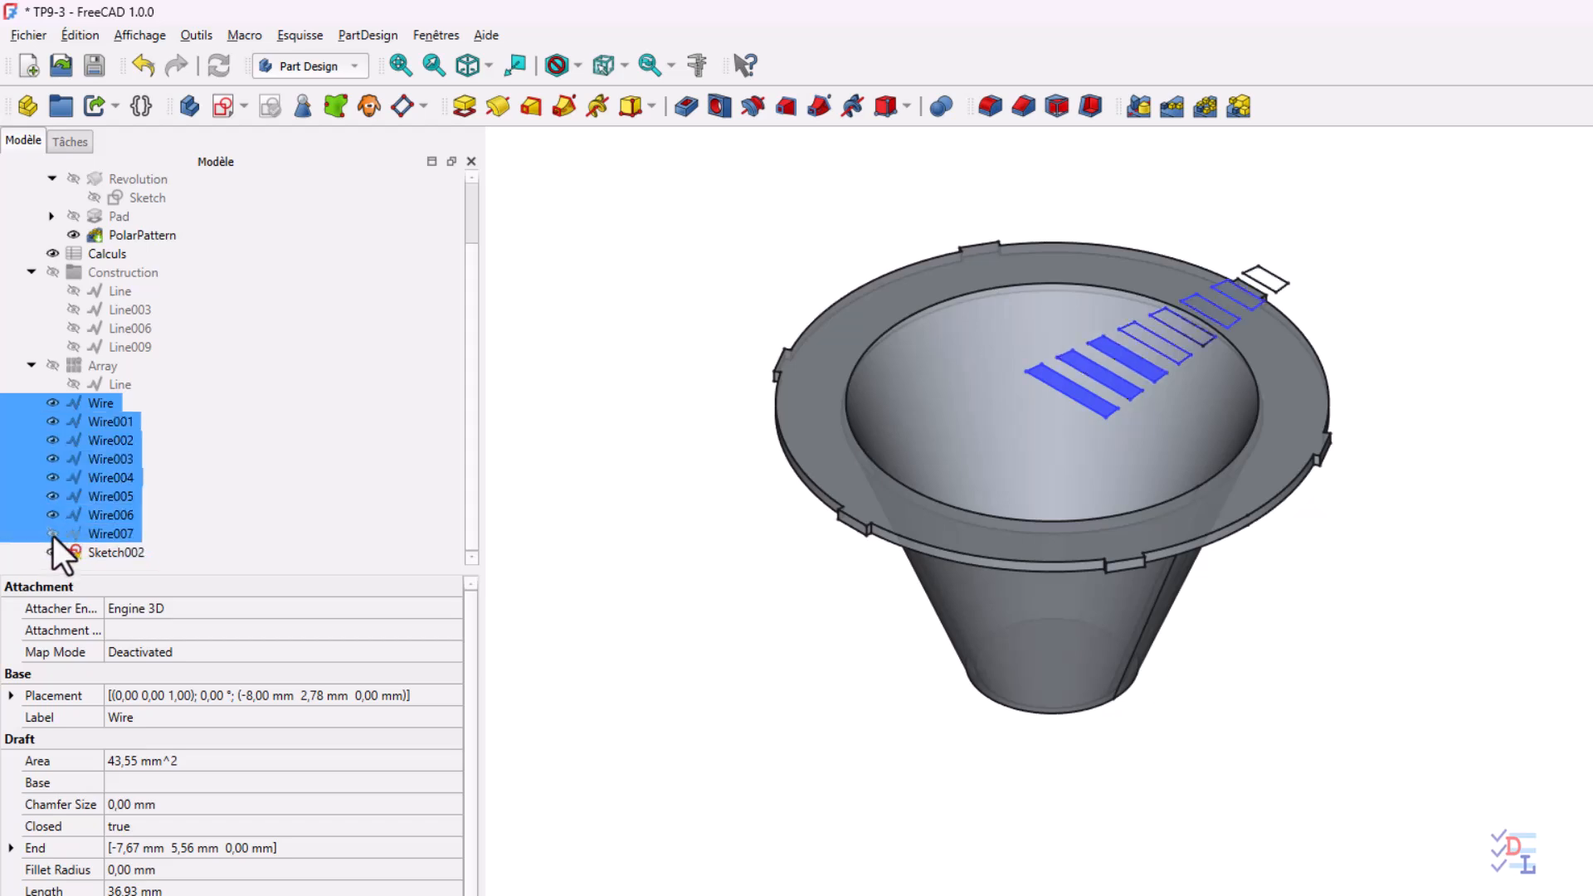
pyautogui.click(52, 513)
pyautogui.click(51, 494)
pyautogui.click(52, 478)
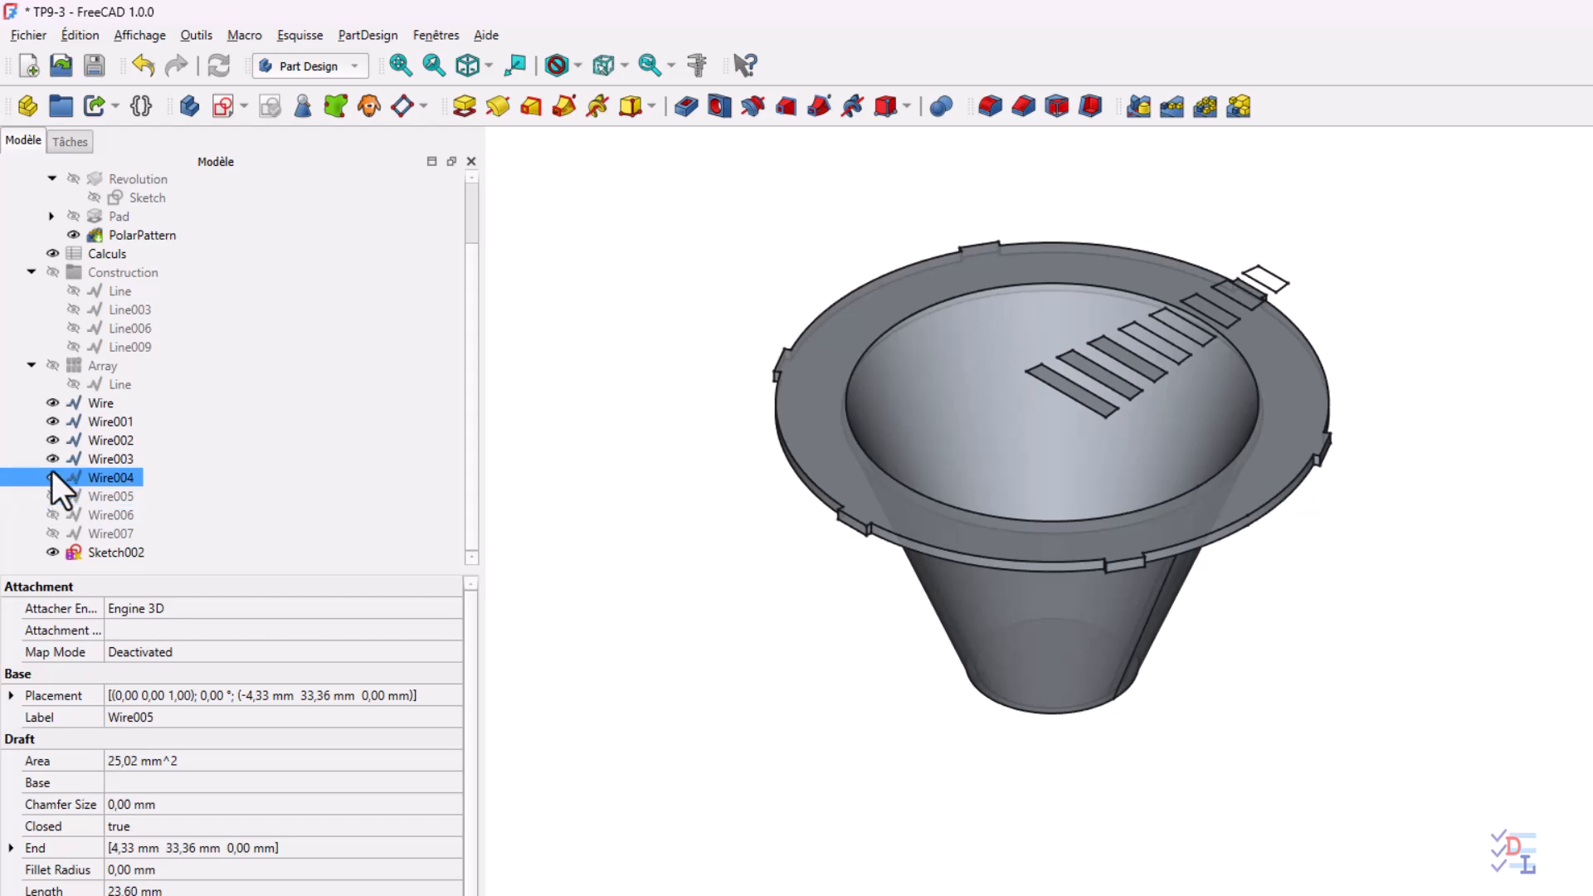
pyautogui.click(51, 459)
pyautogui.click(51, 440)
pyautogui.click(51, 422)
pyautogui.click(51, 404)
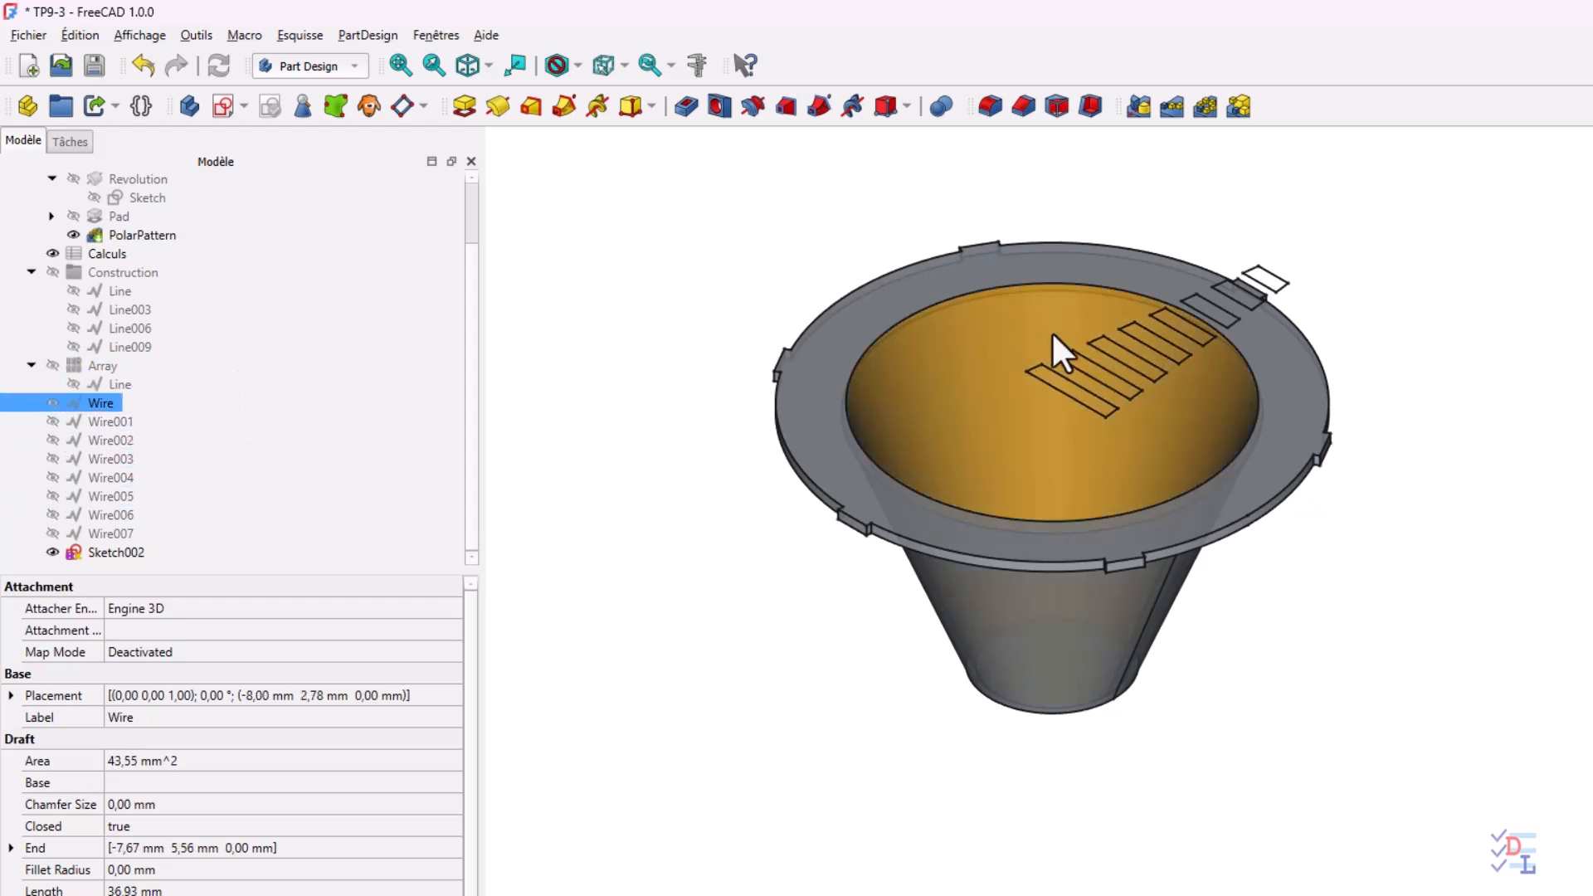
# Move Sketch002 into the Corps body
pyautogui.moveTo(1129, 411); pyautogui.dragTo(874, 386, button='middle')
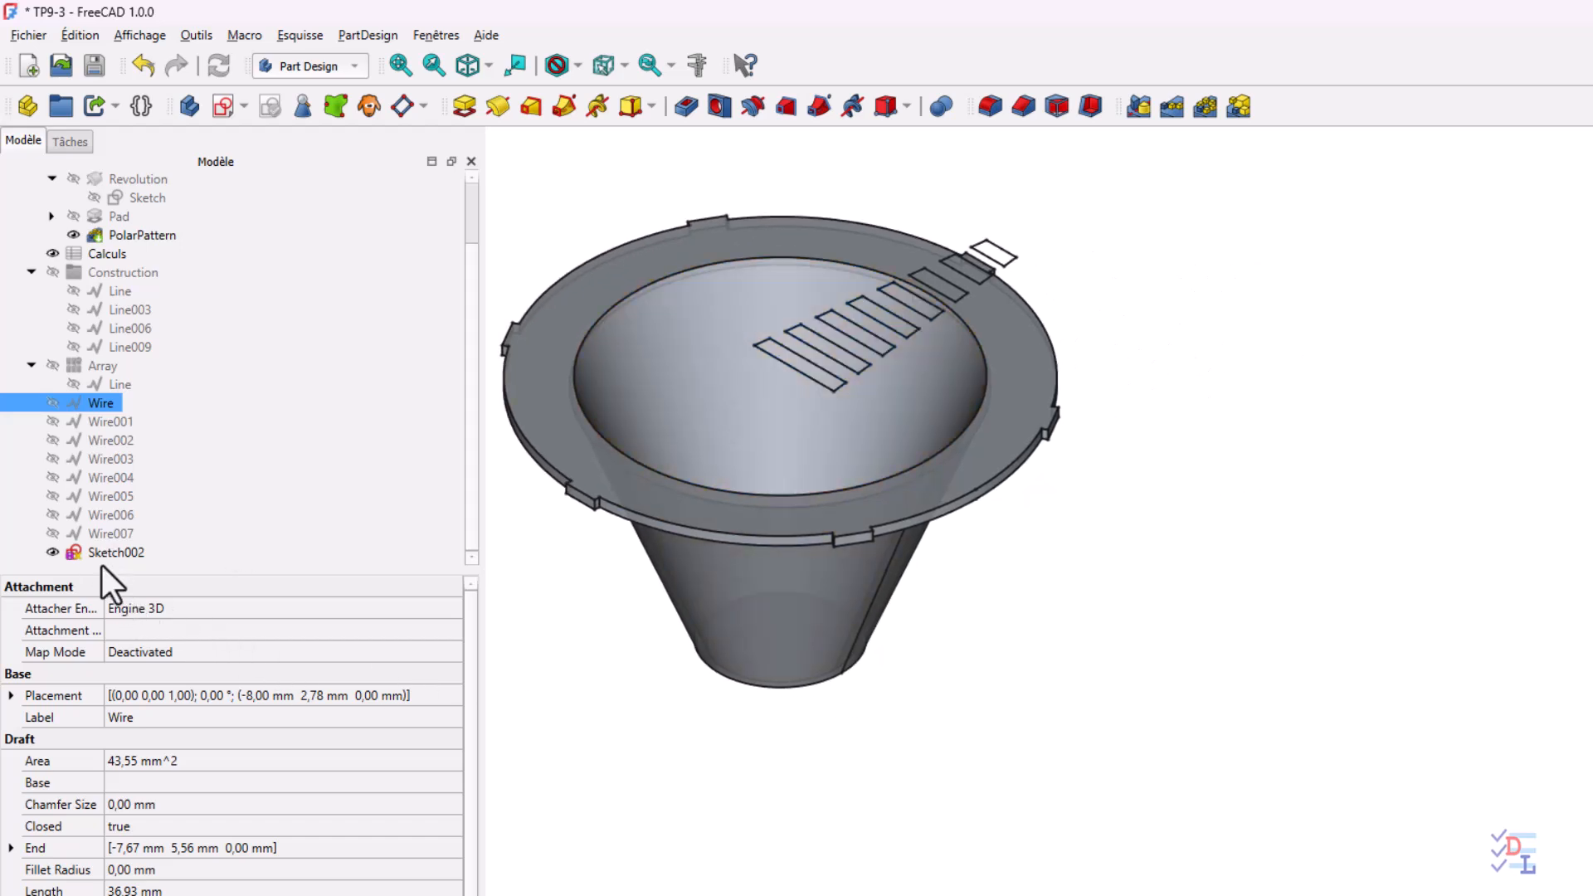
pyautogui.scroll(1, 387, 372)
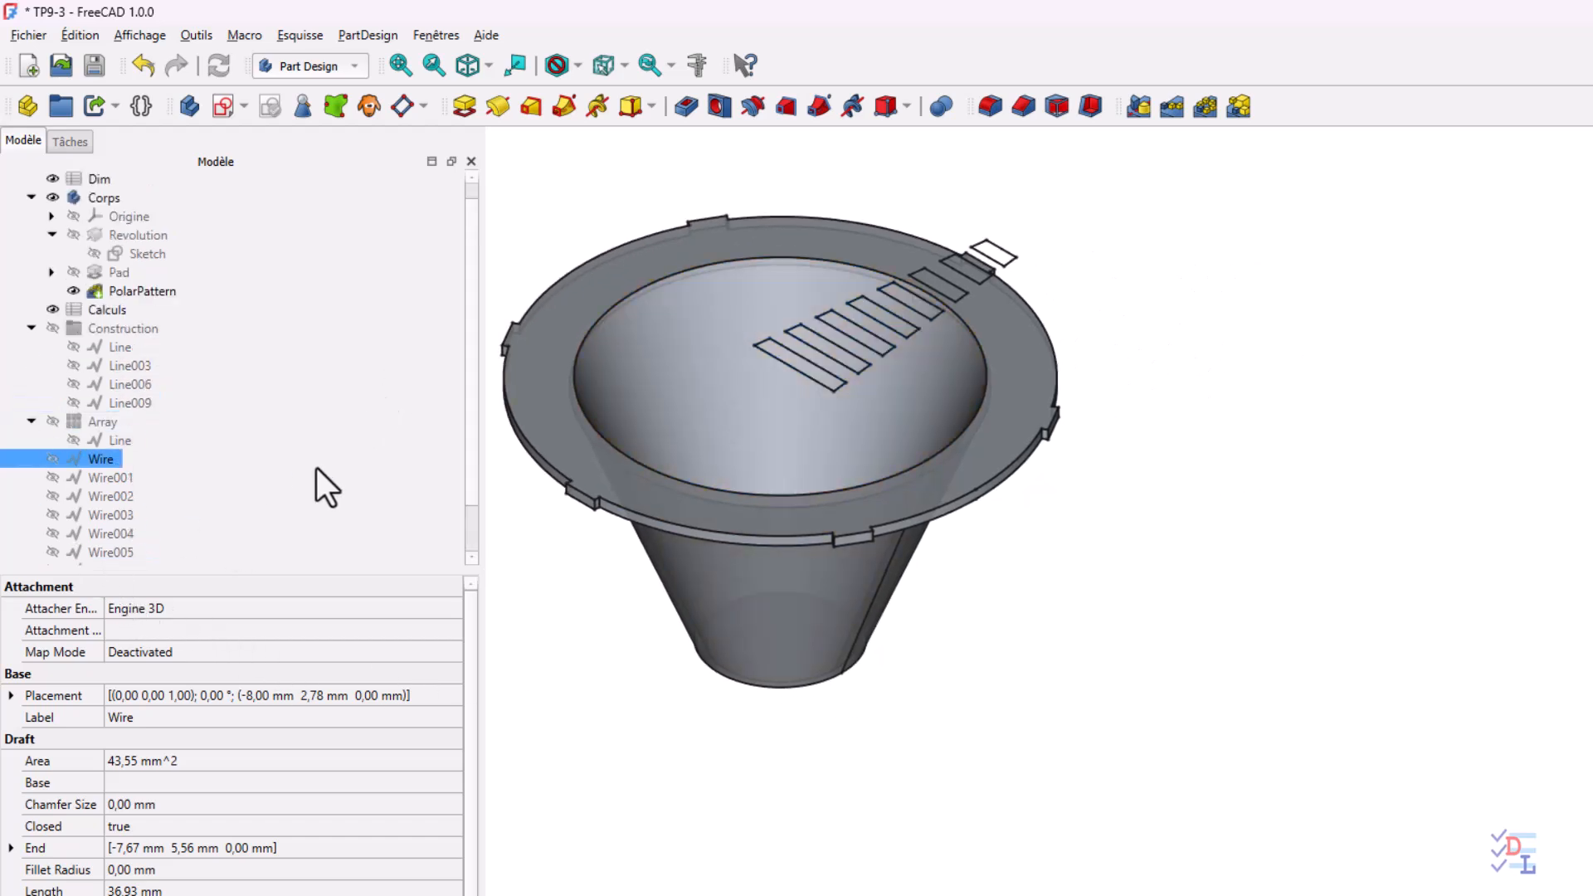
pyautogui.moveTo(285, 570)
pyautogui.mouseDown()
pyautogui.moveTo(267, 640)
pyautogui.moveTo(189, 735)
pyautogui.mouseUp()
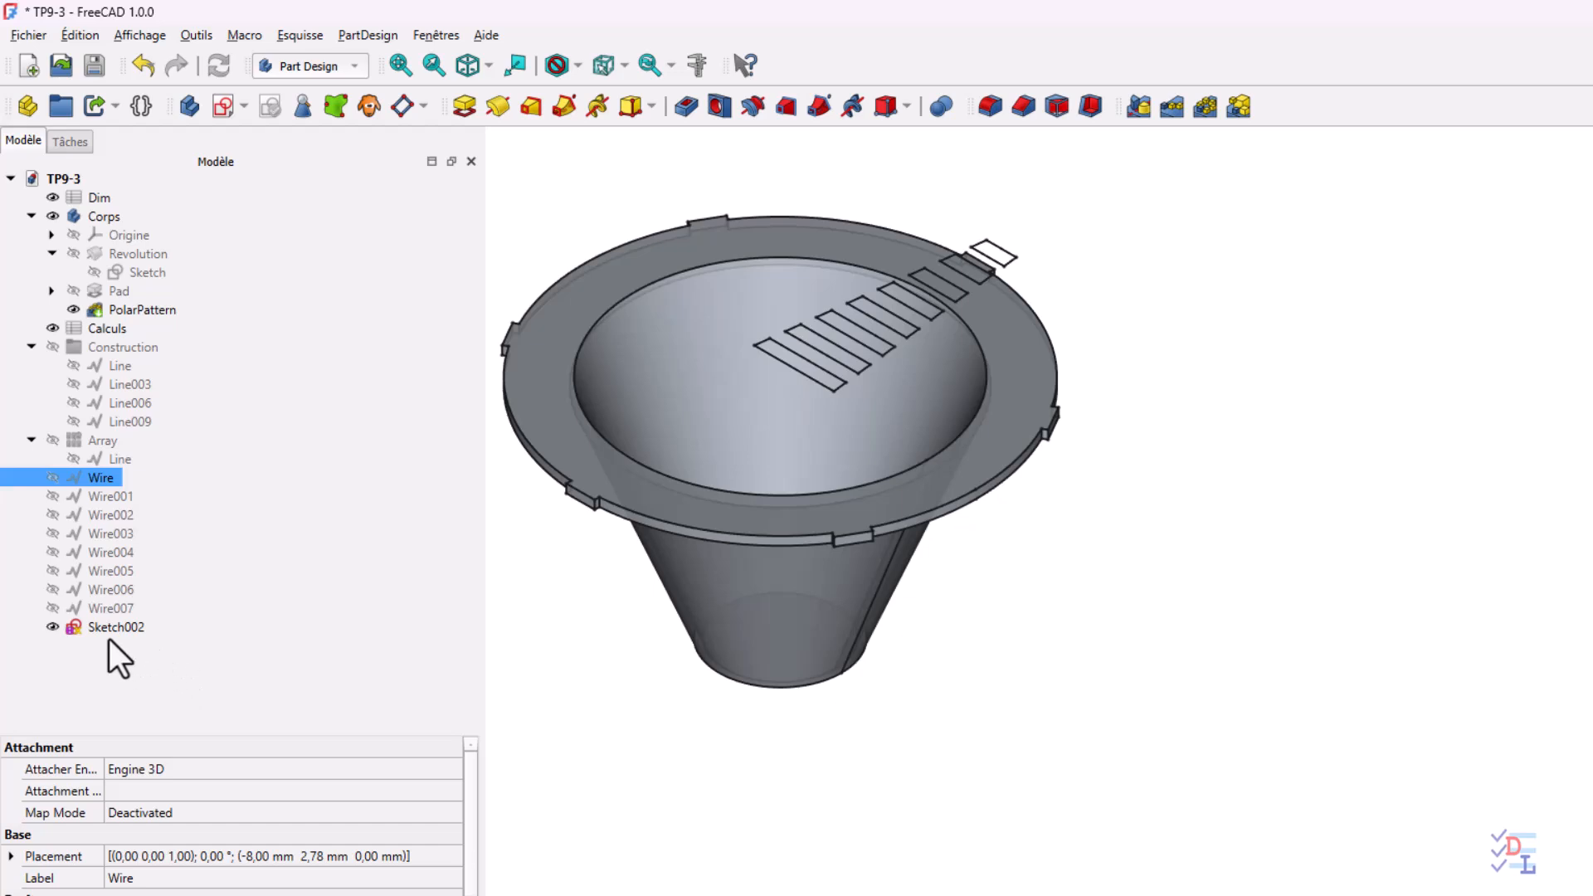
pyautogui.moveTo(110, 629)
pyautogui.mouseDown()
pyautogui.moveTo(252, 585)
pyautogui.moveTo(251, 248)
pyautogui.moveTo(126, 218)
pyautogui.moveTo(227, 271)
pyautogui.mouseUp()
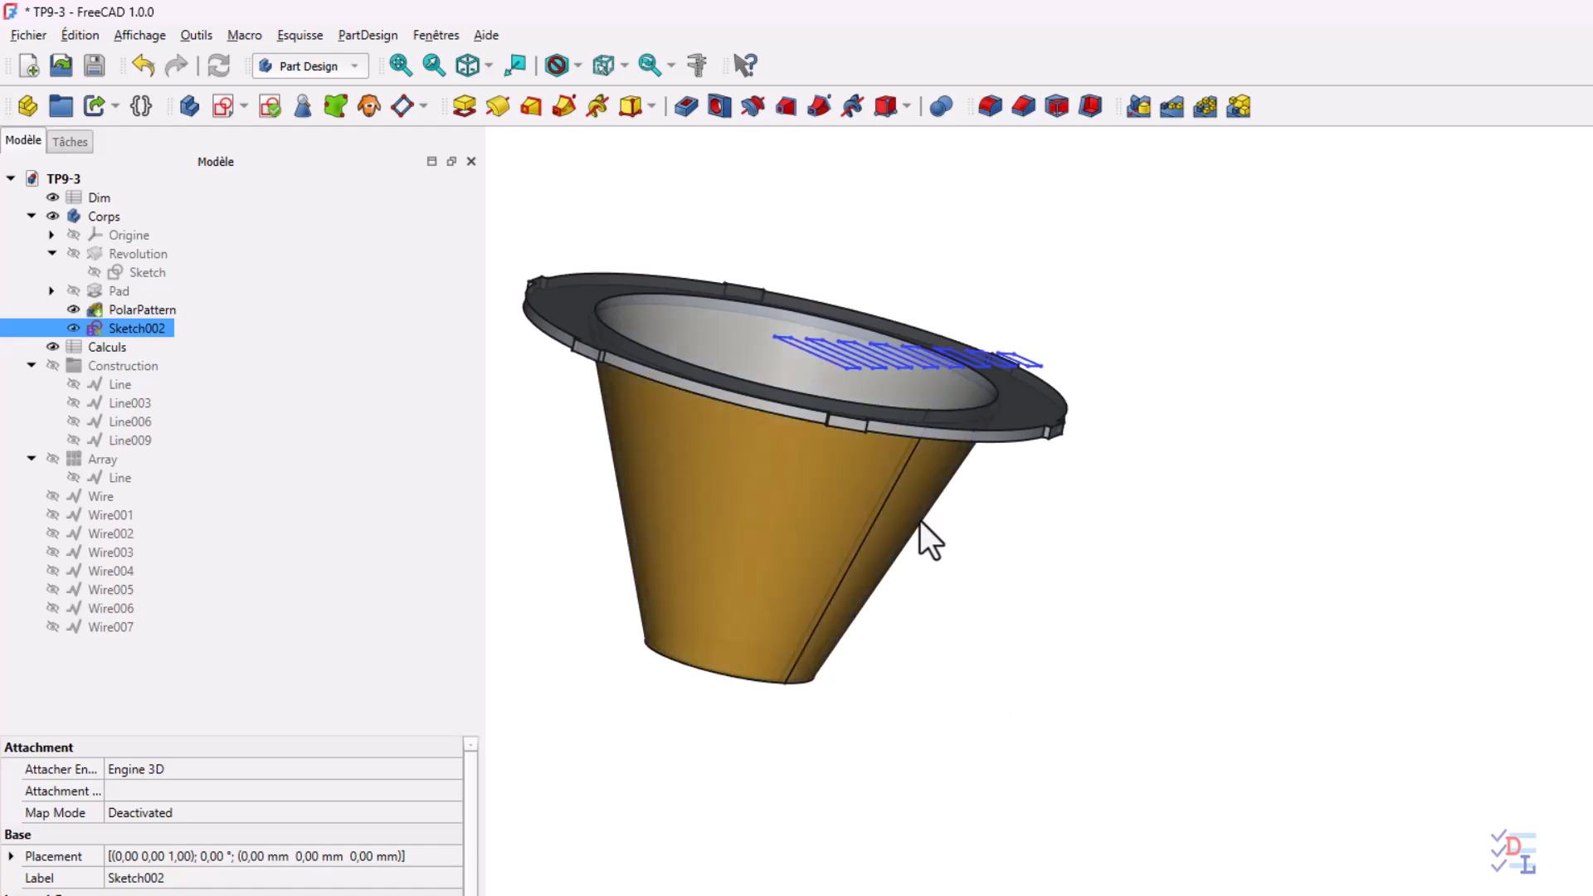
# Create a reference plane normal to the cone's slanted seam edge, rotated 90° around its X axis
pyautogui.click(878, 516)
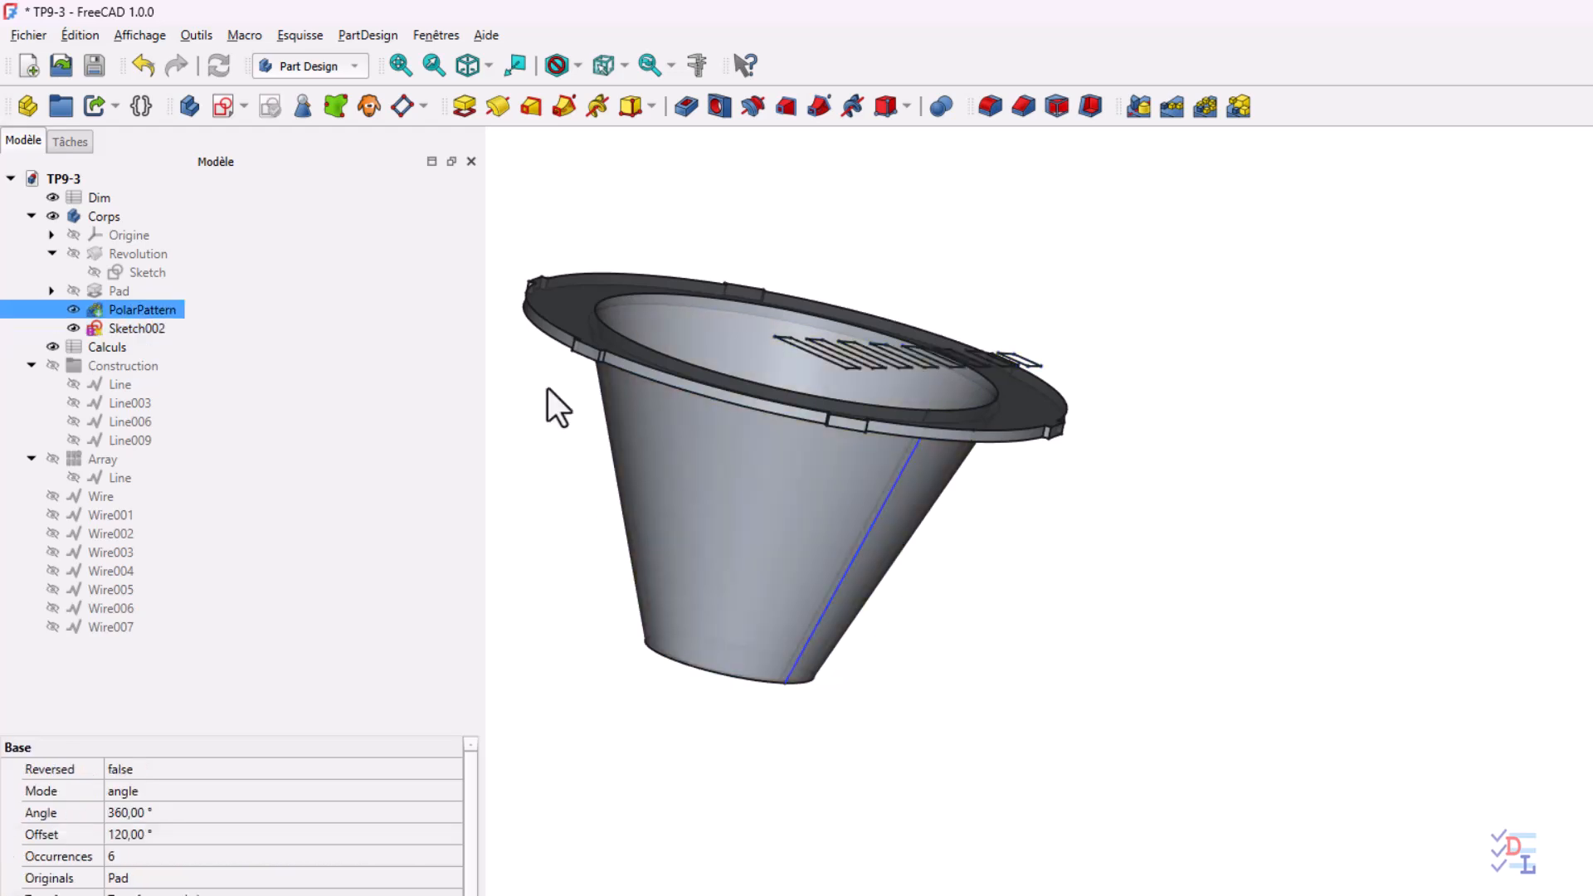
pyautogui.click(403, 106)
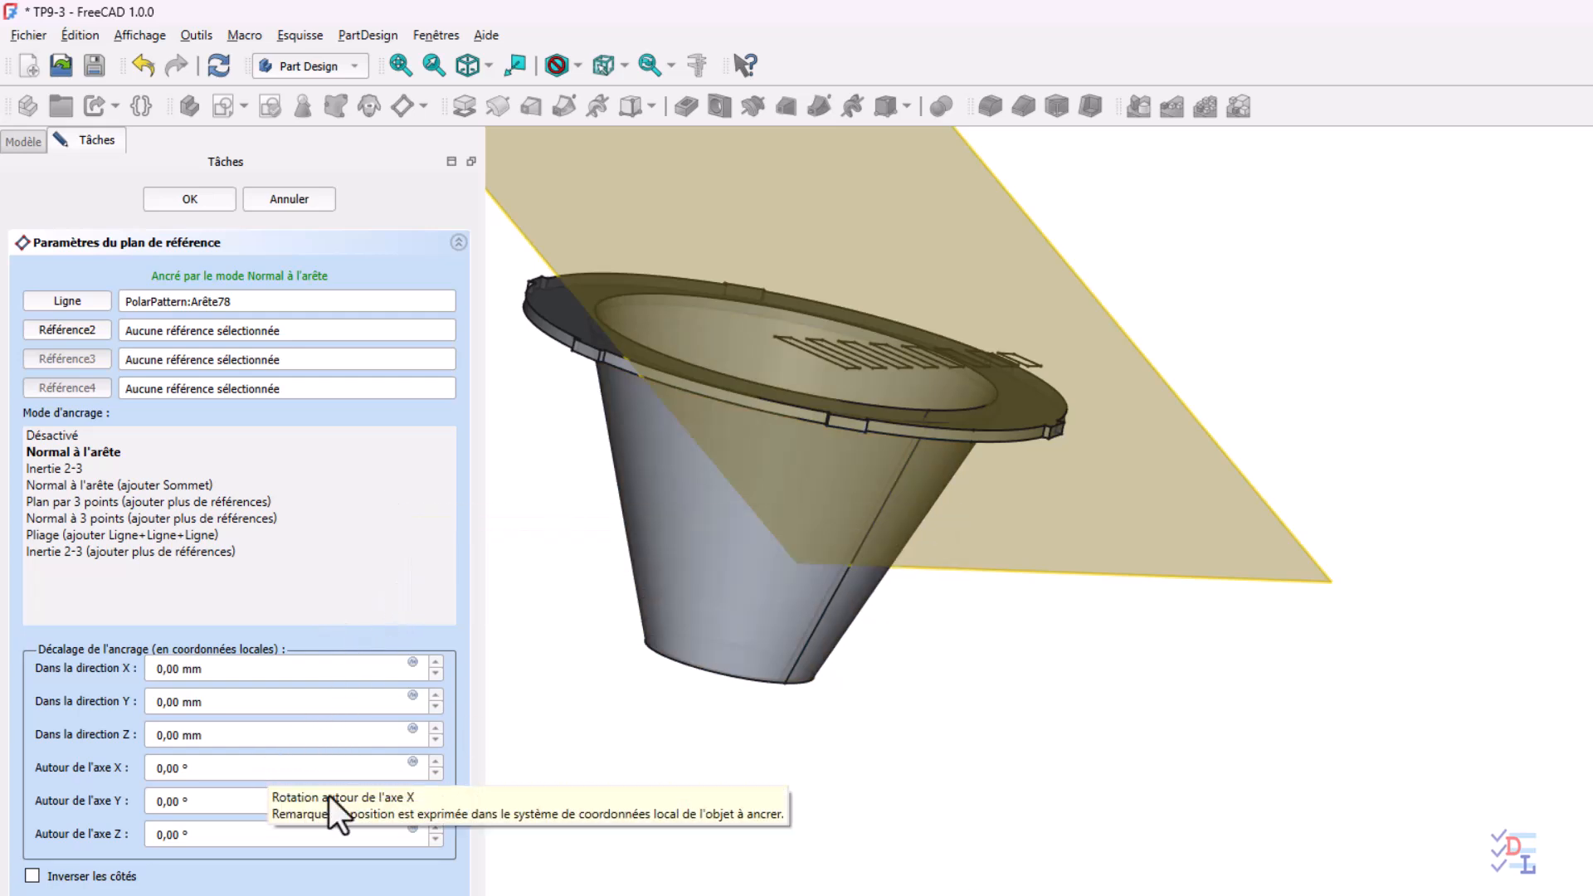
pyautogui.moveTo(225, 773); pyautogui.dragTo(47, 780)
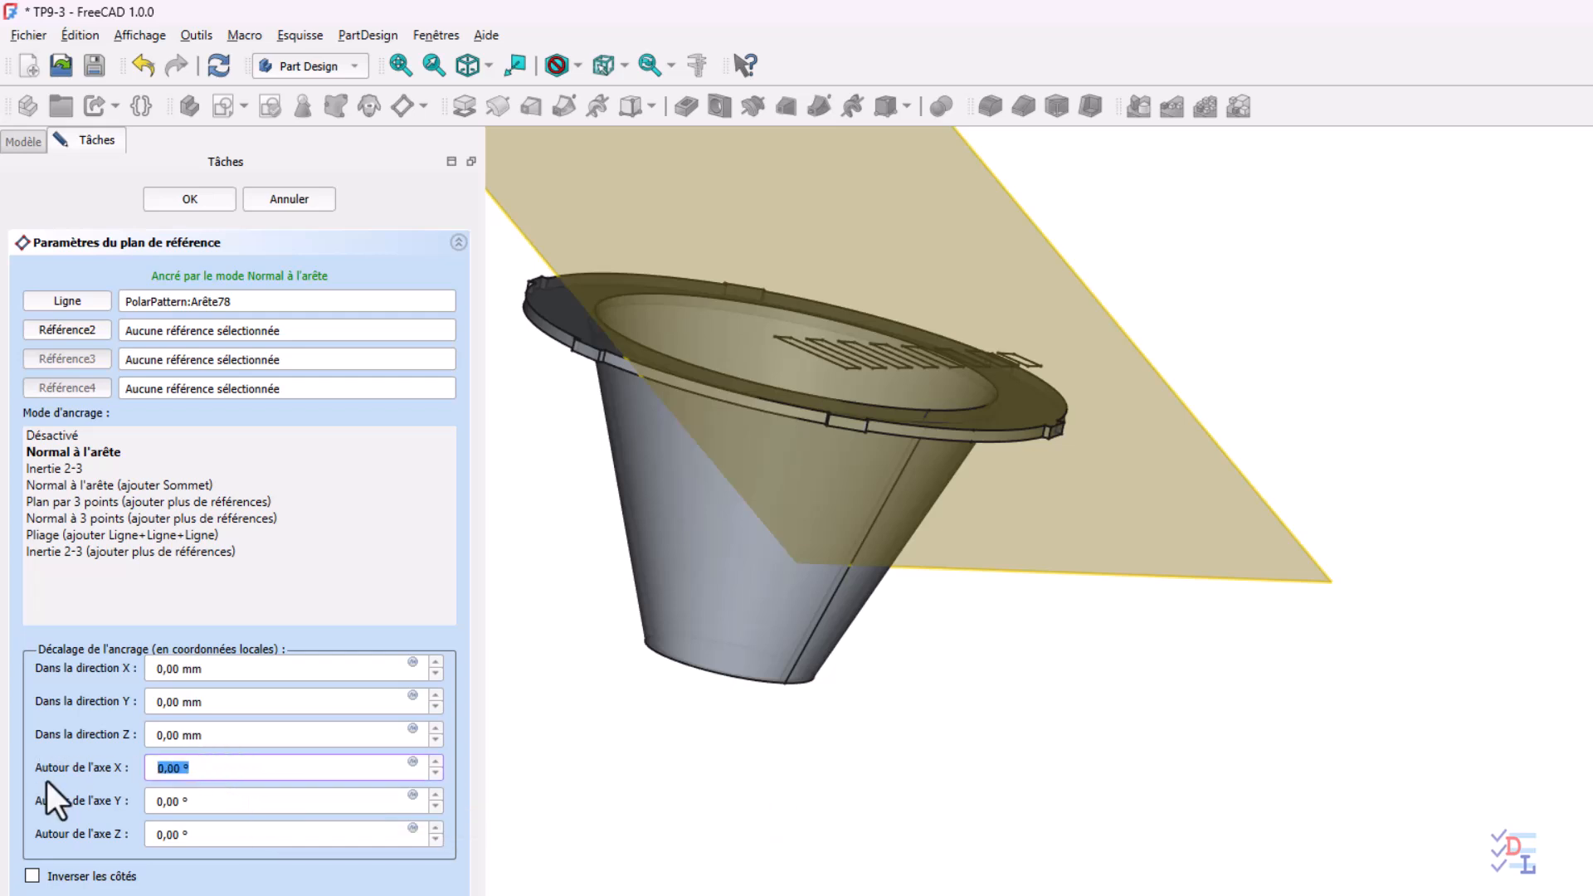
pyautogui.write('90')
pyautogui.click(240, 804)
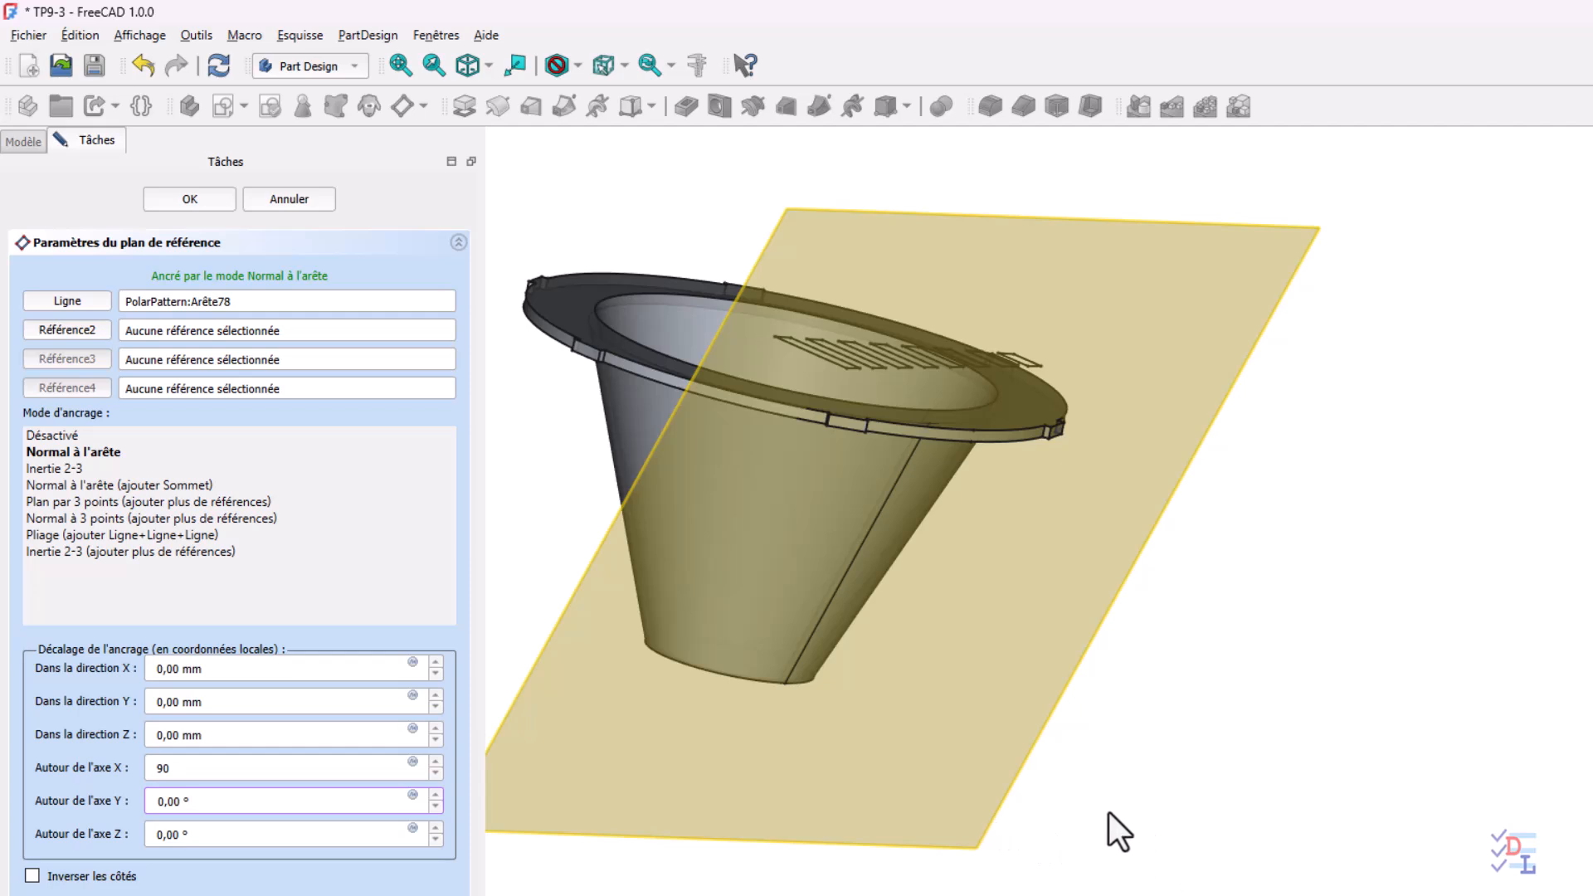
pyautogui.moveTo(818, 891); pyautogui.dragTo(747, 797, button='middle')
pyautogui.moveTo(905, 895); pyautogui.dragTo(730, 895, button='middle')
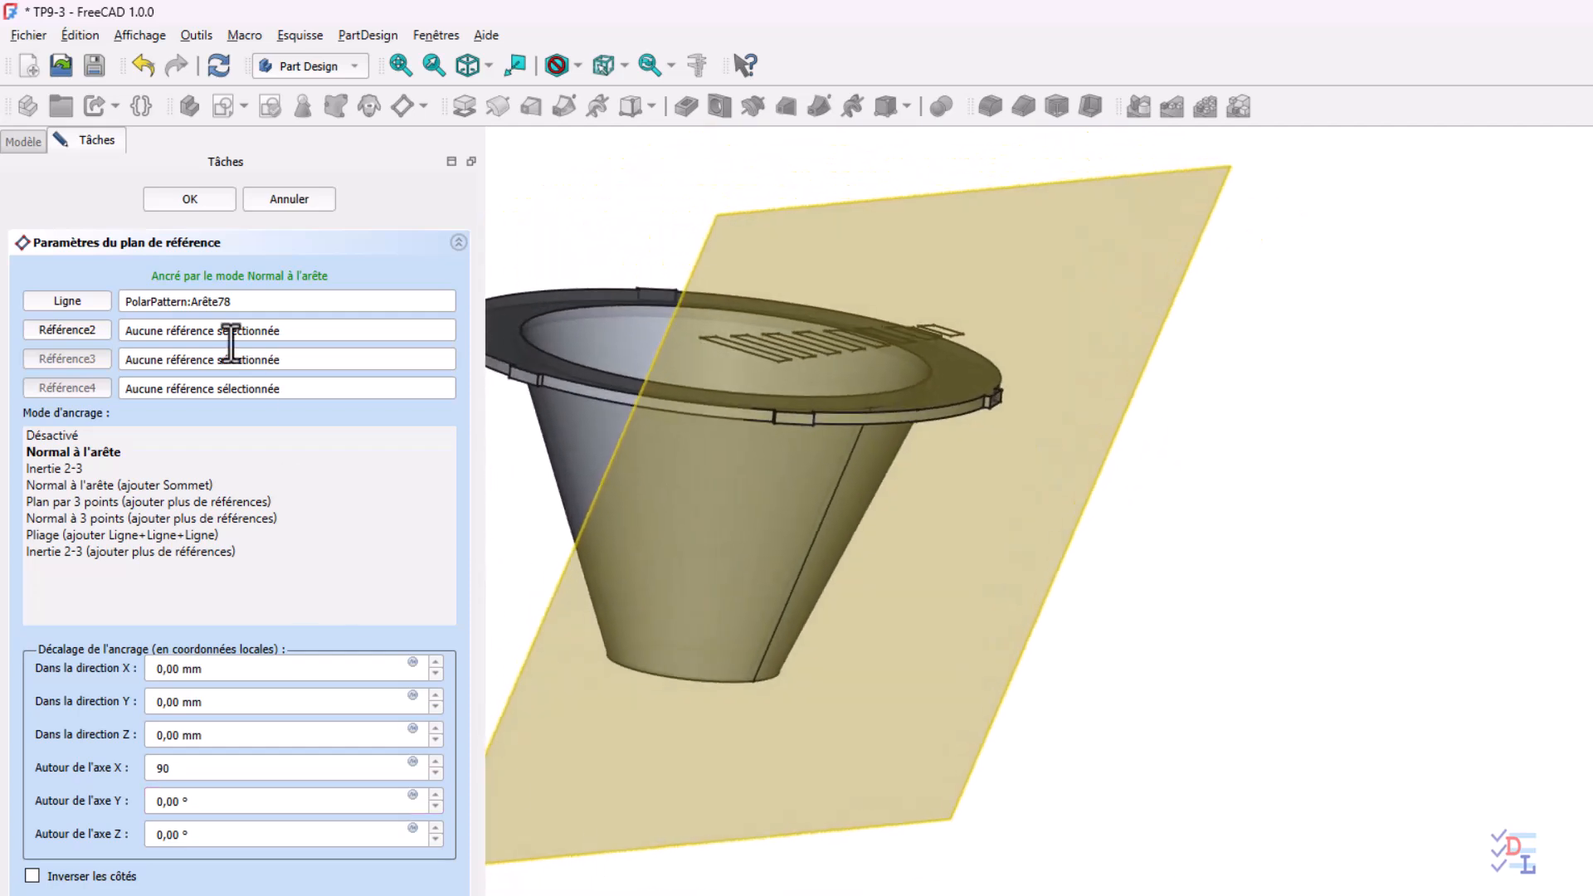
pyautogui.click(178, 199)
# Attach Sketch002 to the new reference plane using the suggested 'Face du plan' mode
pyautogui.moveTo(1171, 811); pyautogui.dragTo(1272, 773, button='middle')
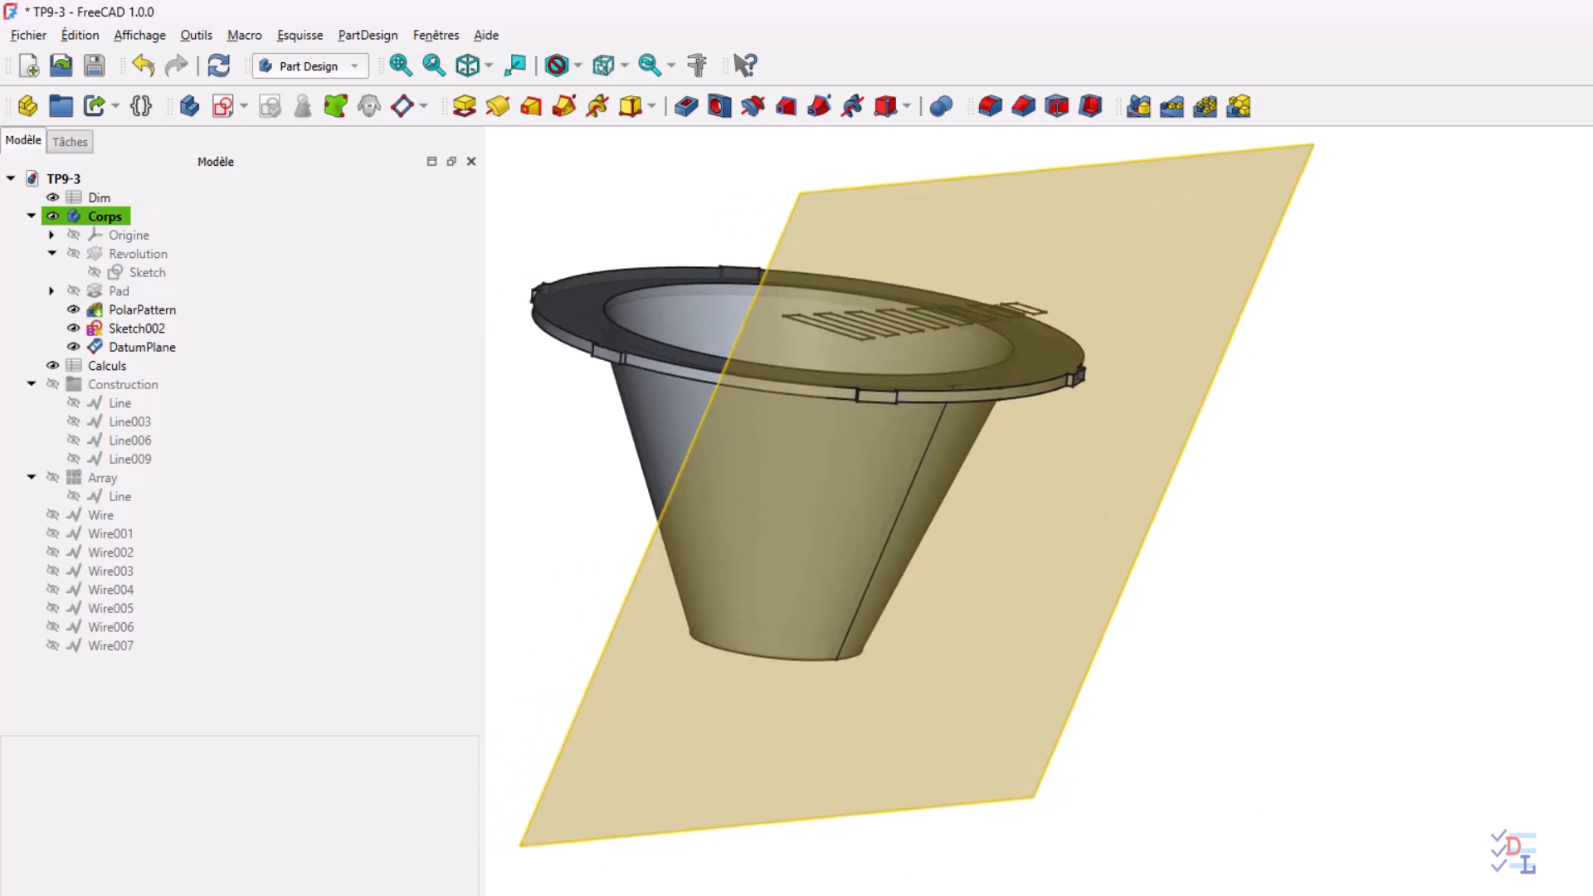
pyautogui.click(649, 786)
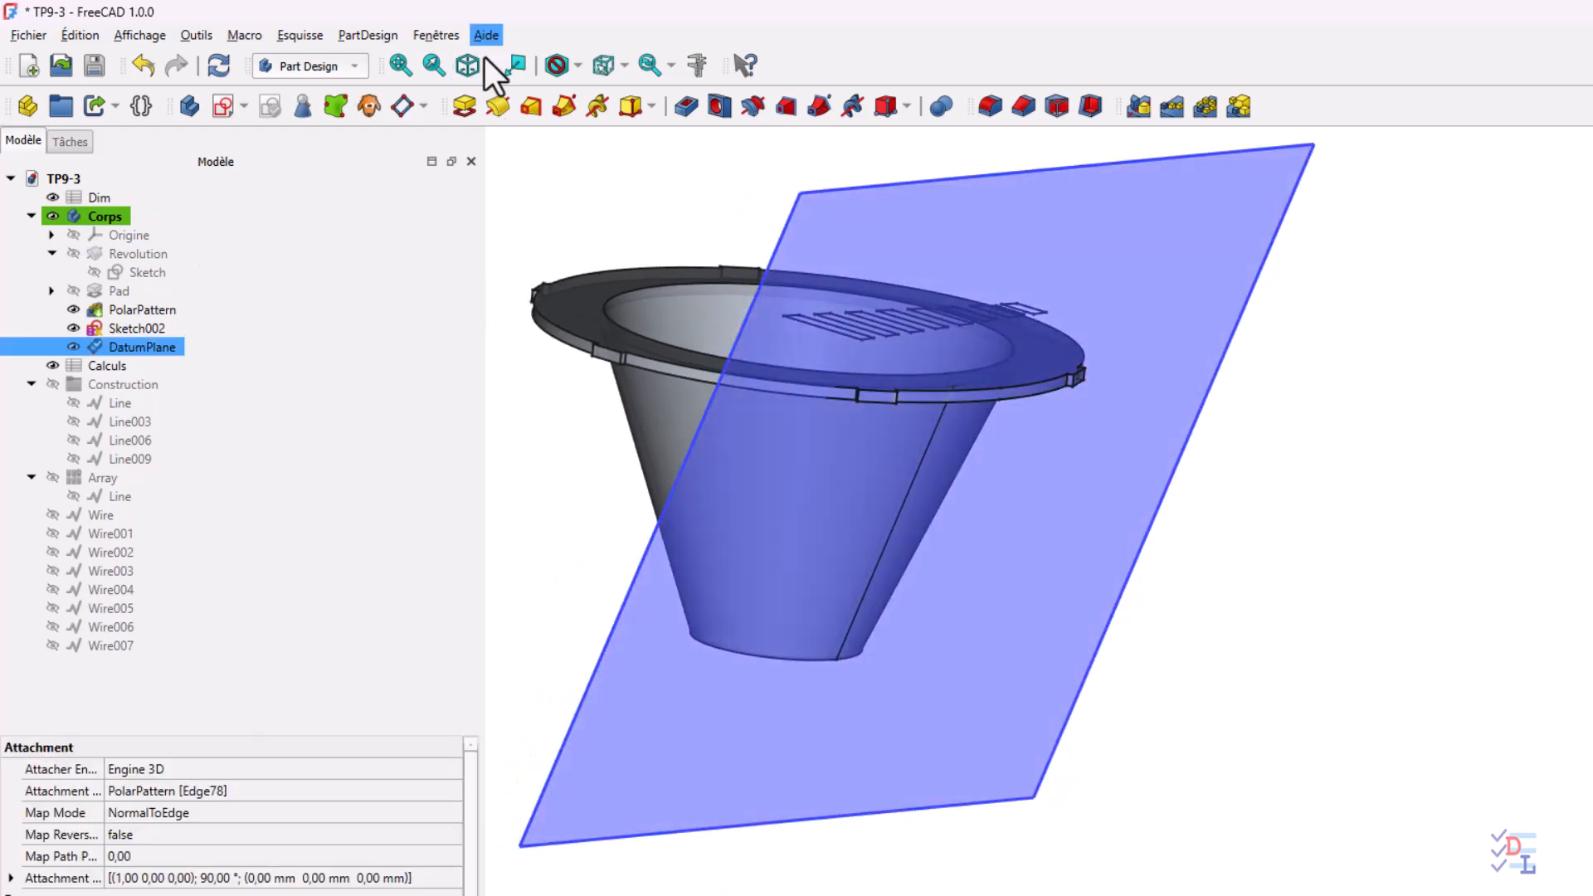
pyautogui.click(242, 107)
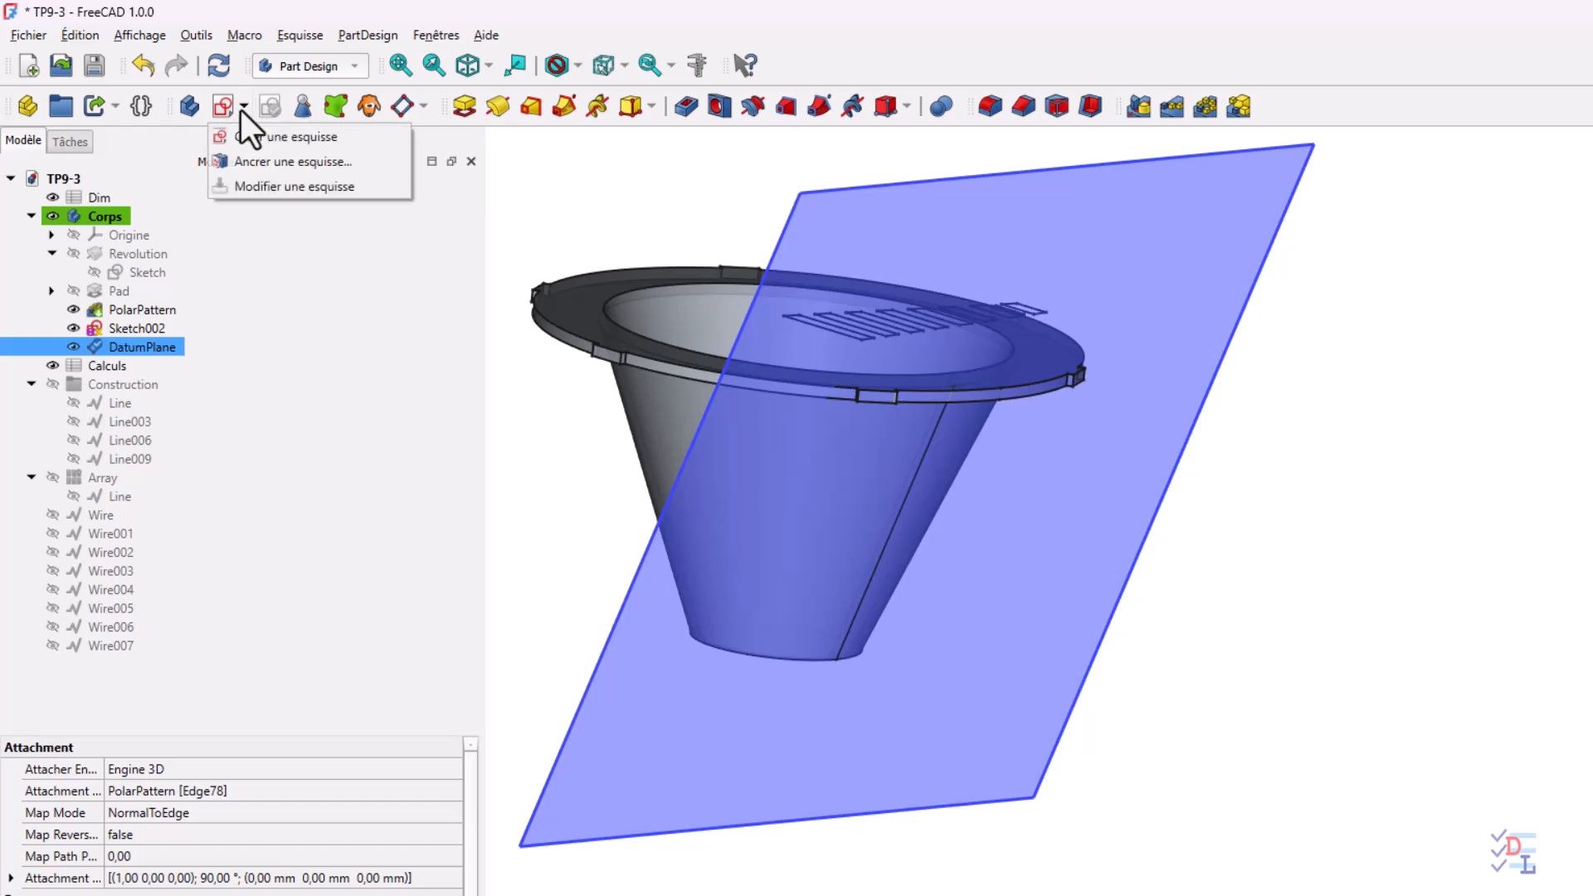
pyautogui.click(249, 163)
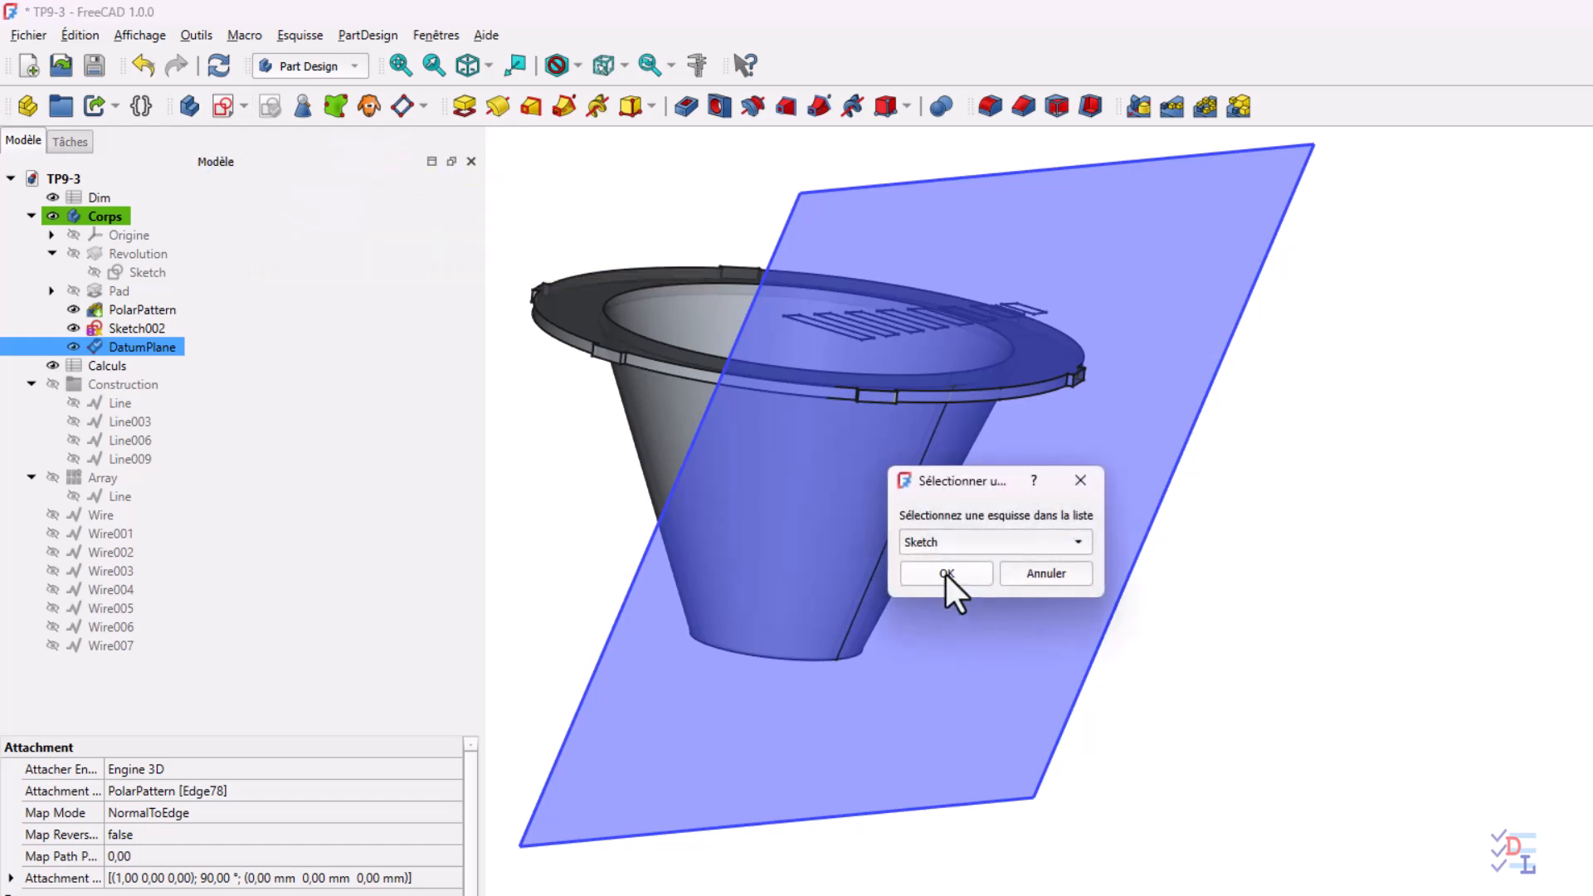
pyautogui.click(1032, 540)
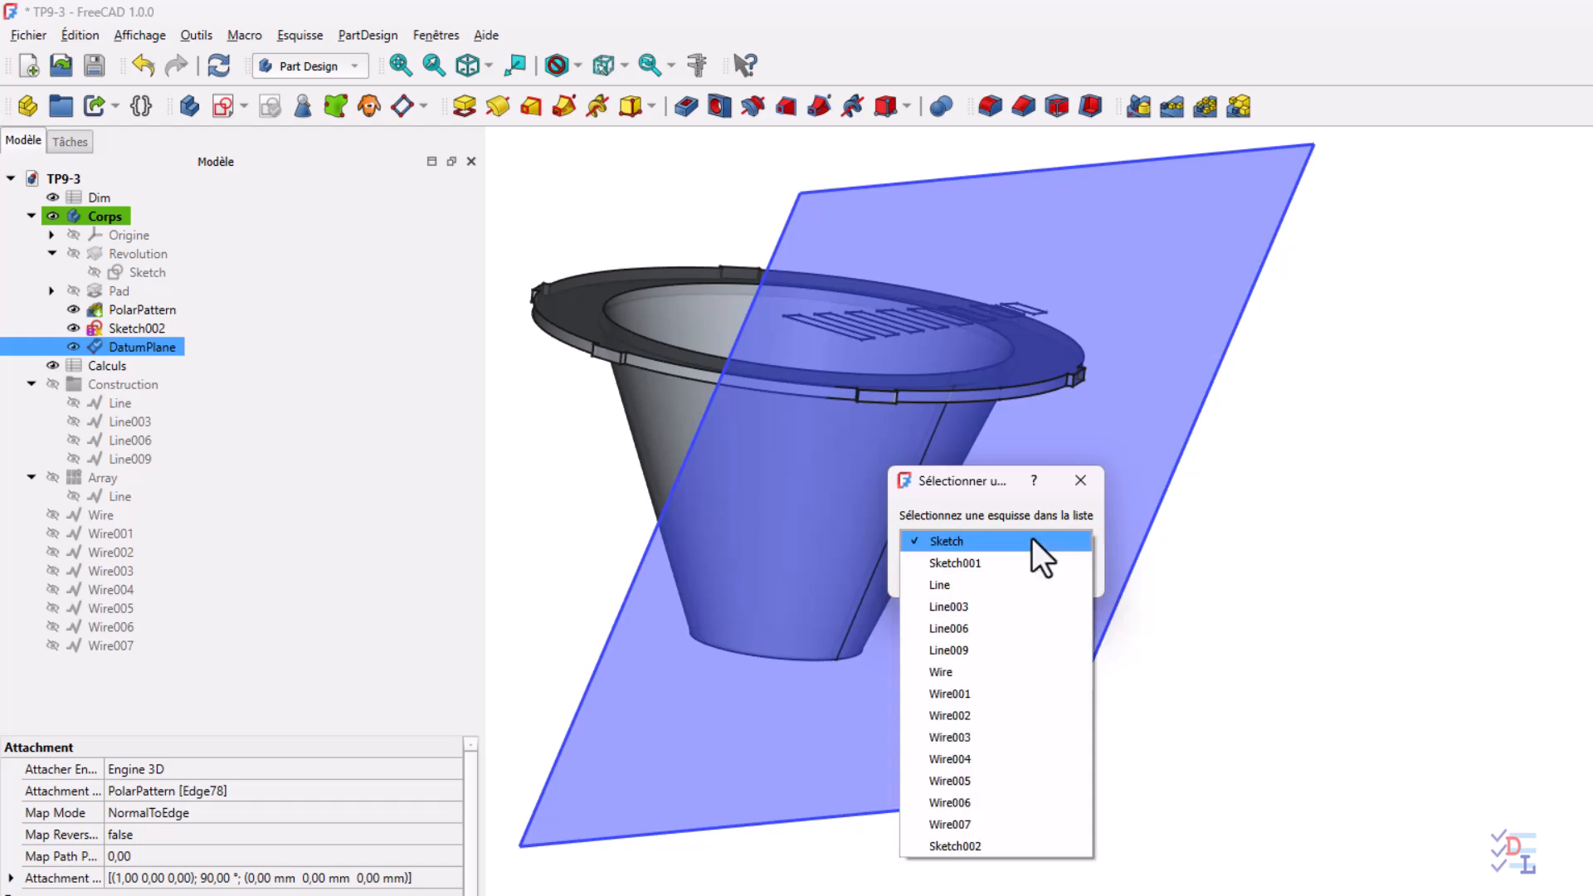
pyautogui.click(959, 846)
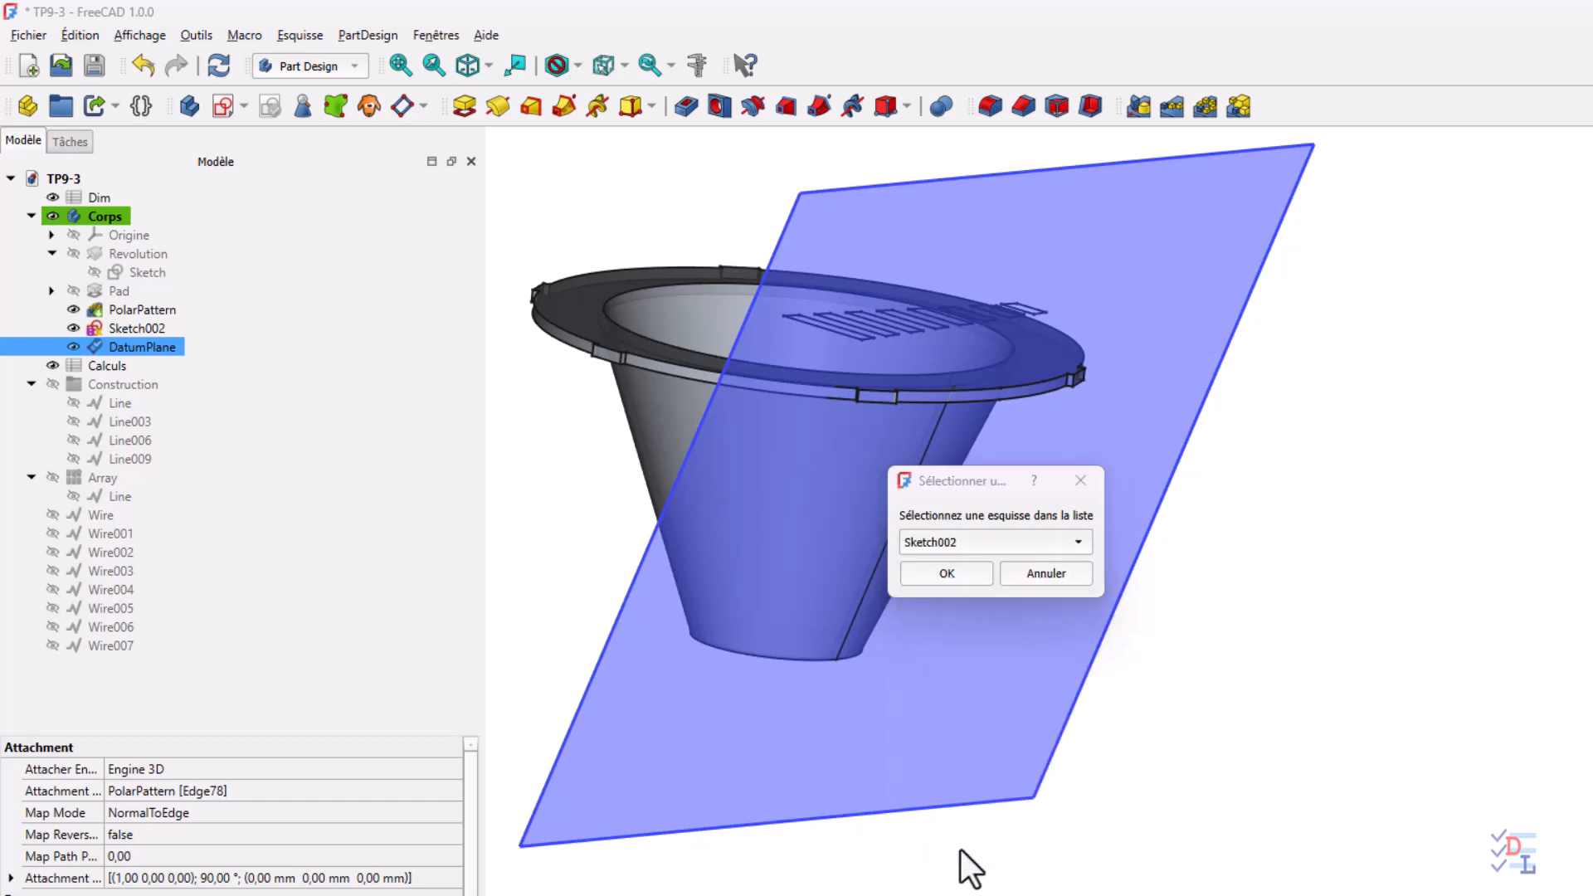
pyautogui.click(969, 576)
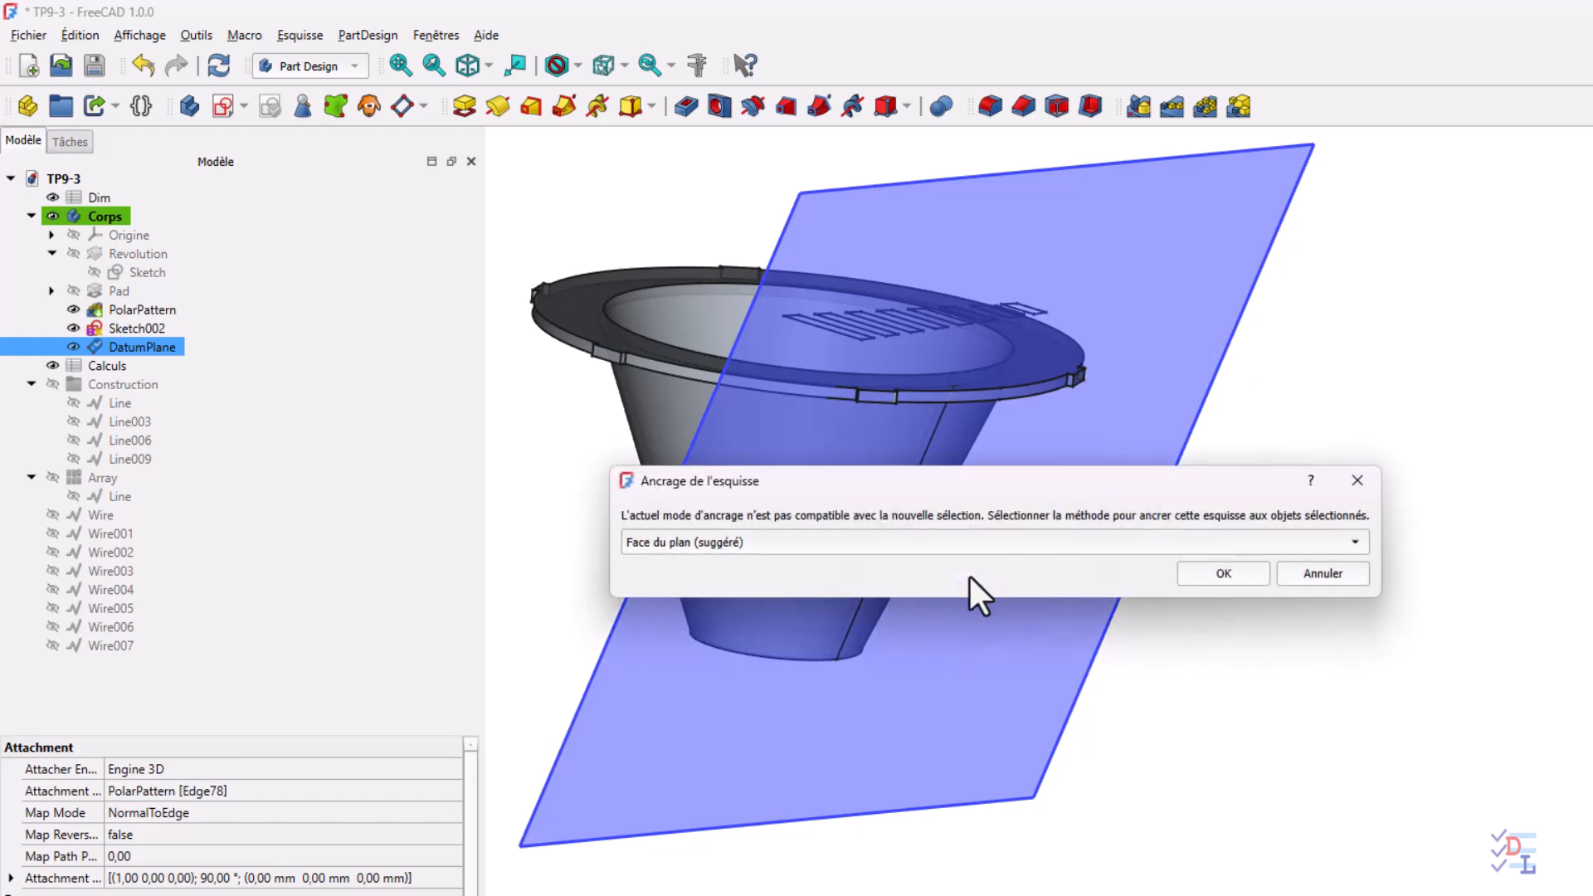
pyautogui.click(1242, 575)
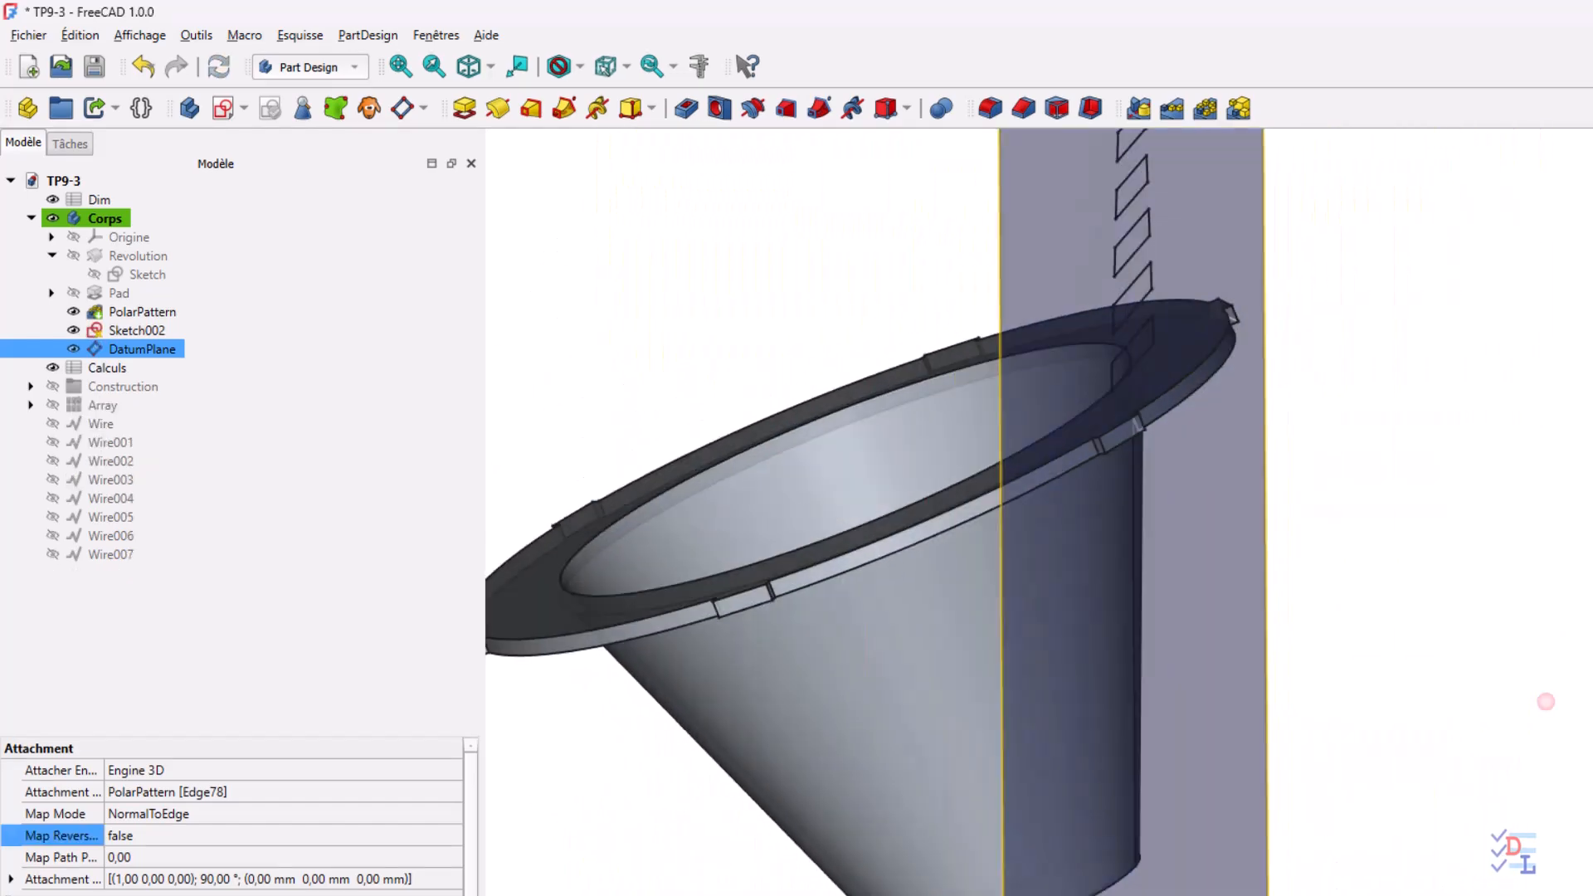
# Set the reference plane's Map Reversed property to true
pyautogui.moveTo(1546, 702); pyautogui.dragTo(1512, 662, button='middle')
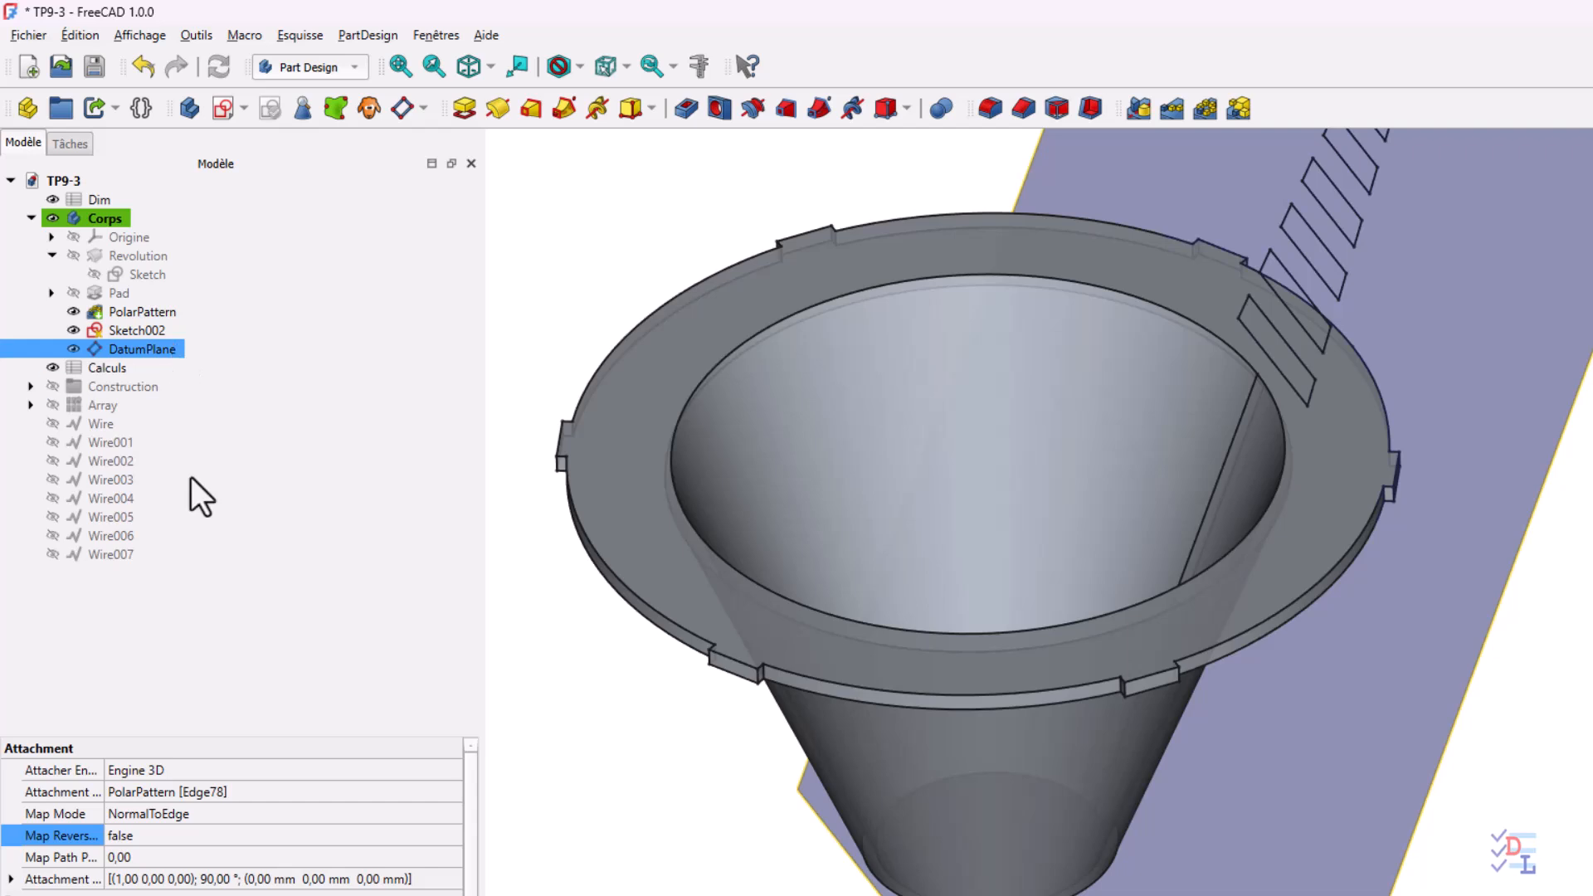
pyautogui.click(317, 840)
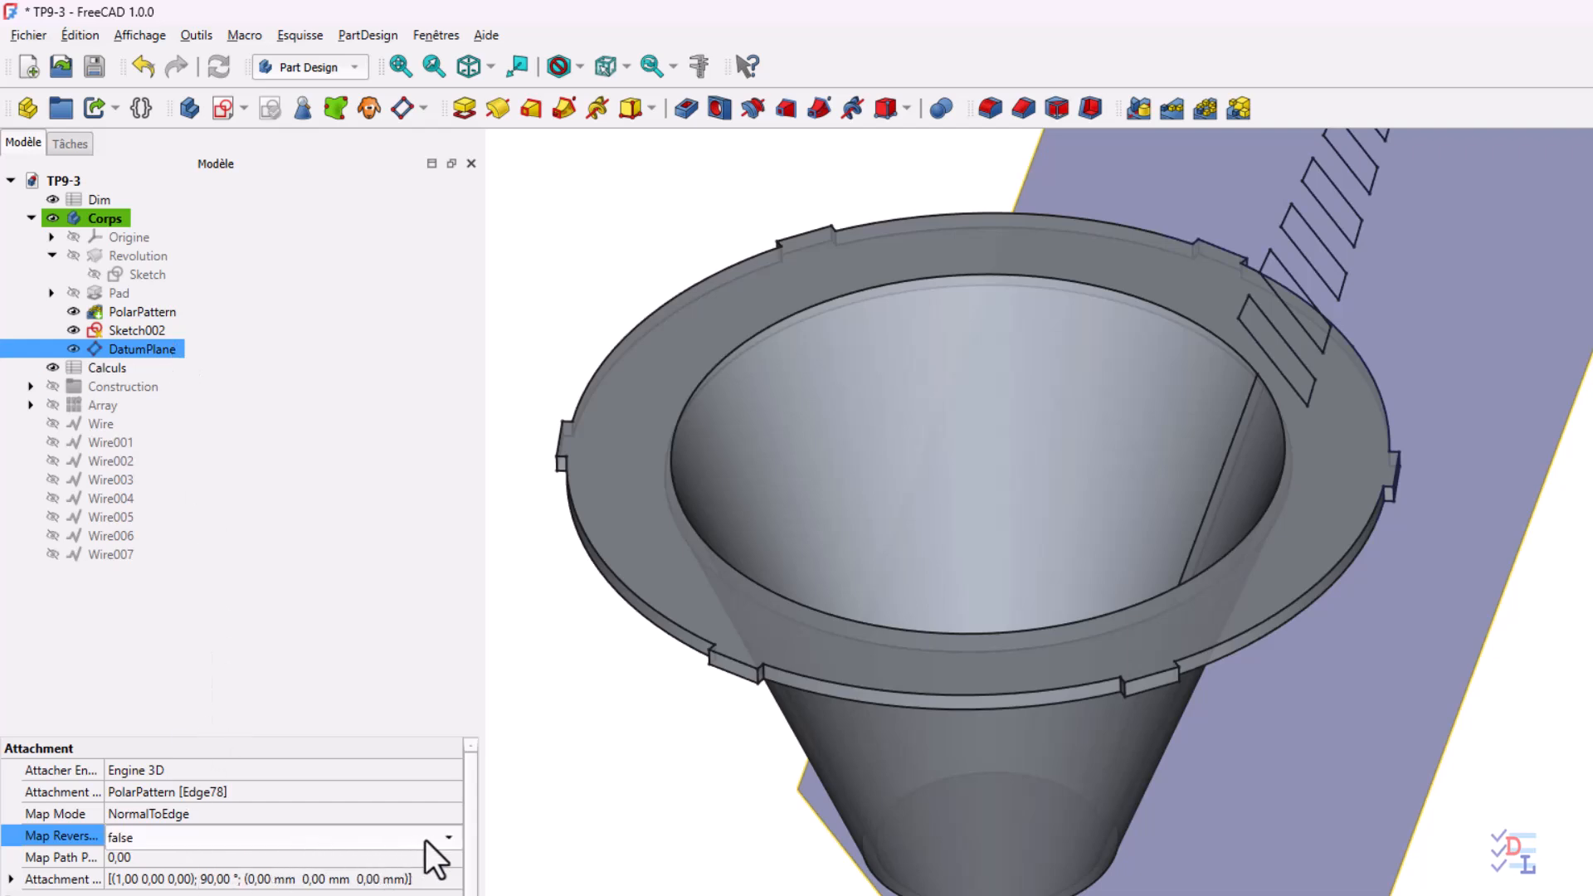
pyautogui.click(447, 839)
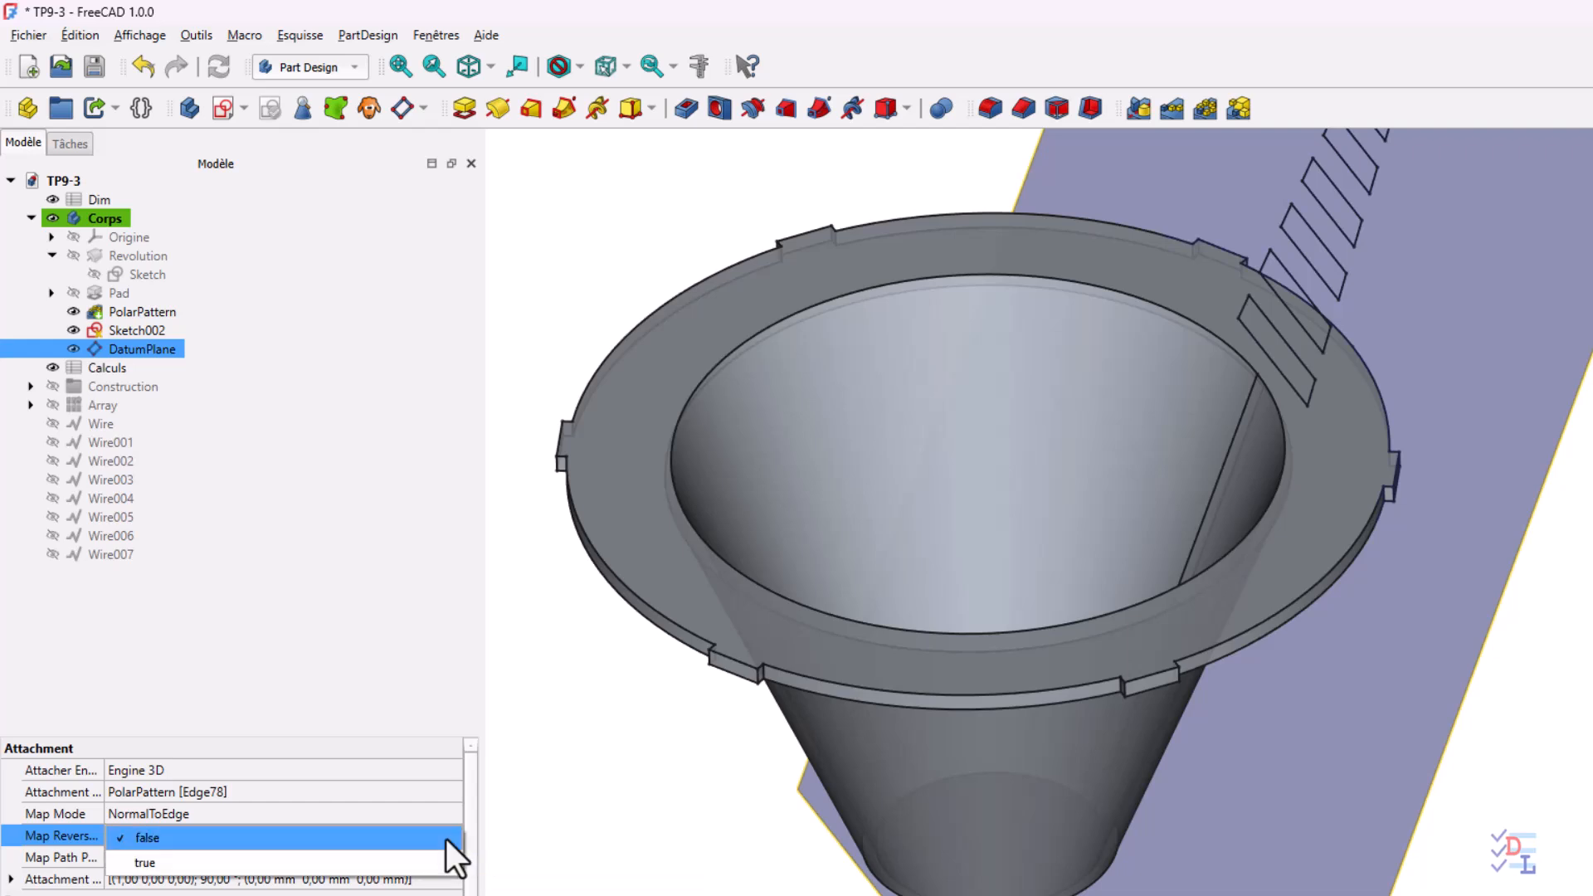
pyautogui.click(398, 863)
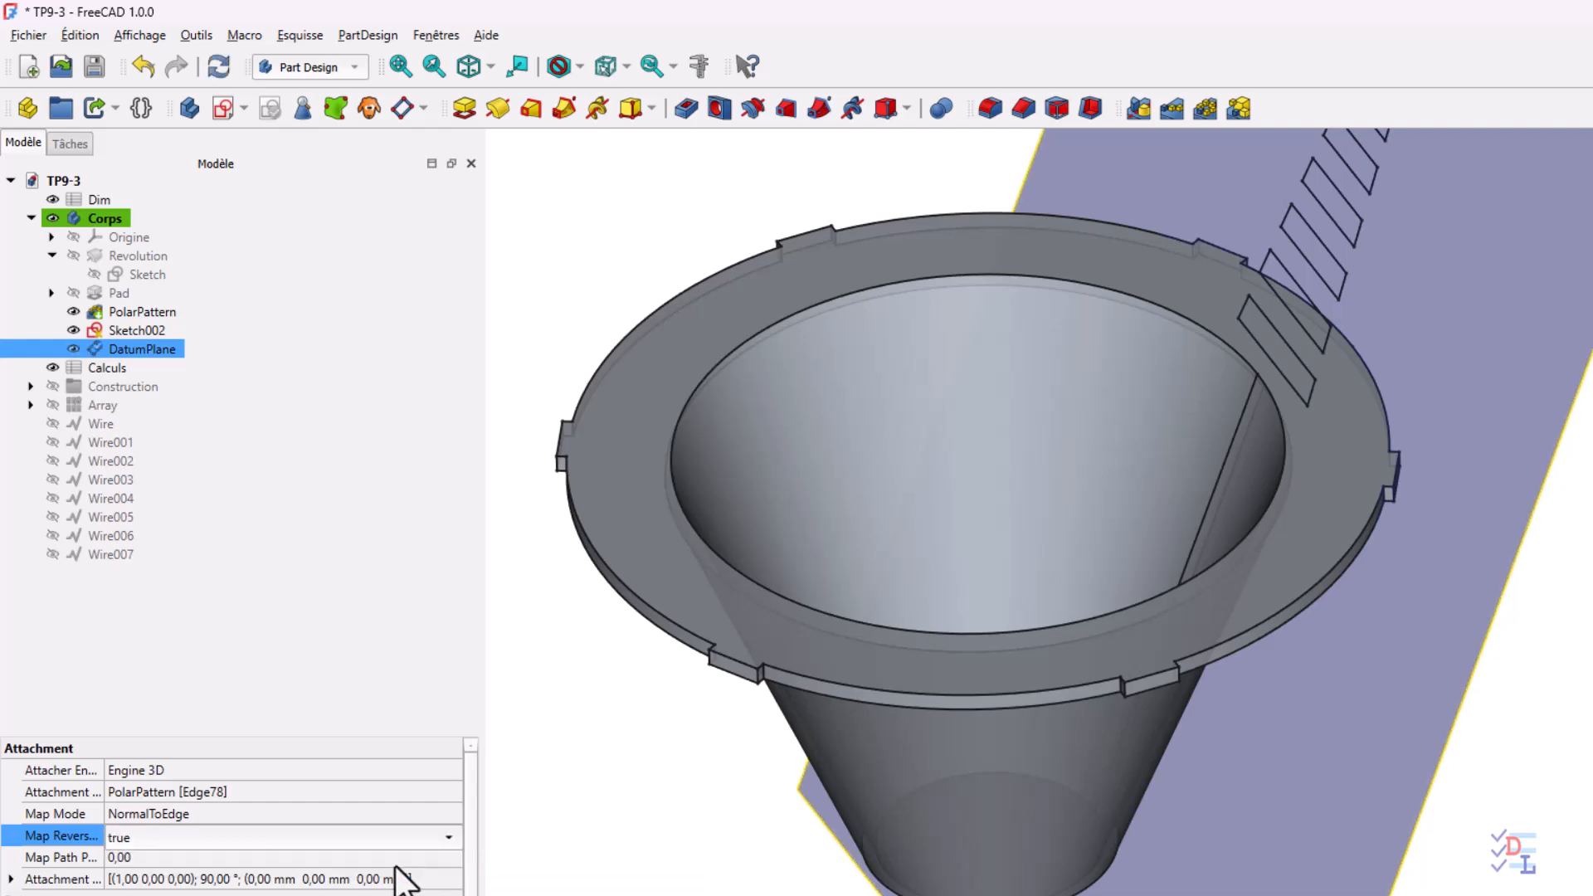
pyautogui.click(332, 815)
# Hide the reference plane and cut the Sketch002 slots into the cone wall with a 5 mm deep Pocket
pyautogui.moveTo(1471, 778); pyautogui.dragTo(1408, 744, button='middle')
pyautogui.moveTo(1281, 724); pyautogui.dragTo(1227, 754, button='middle')
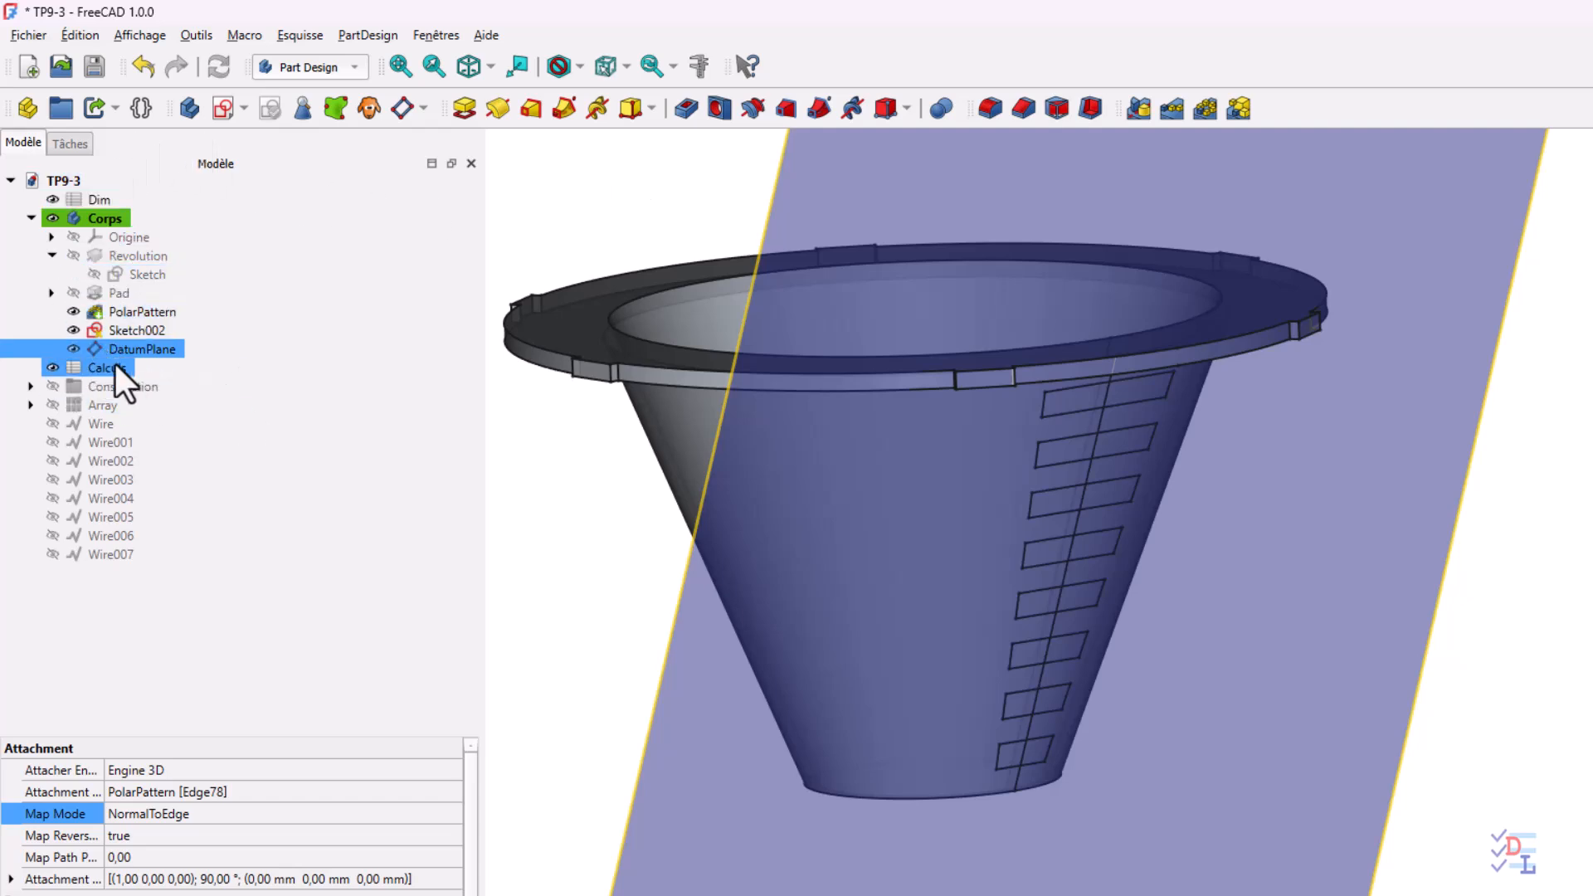
pyautogui.click(72, 350)
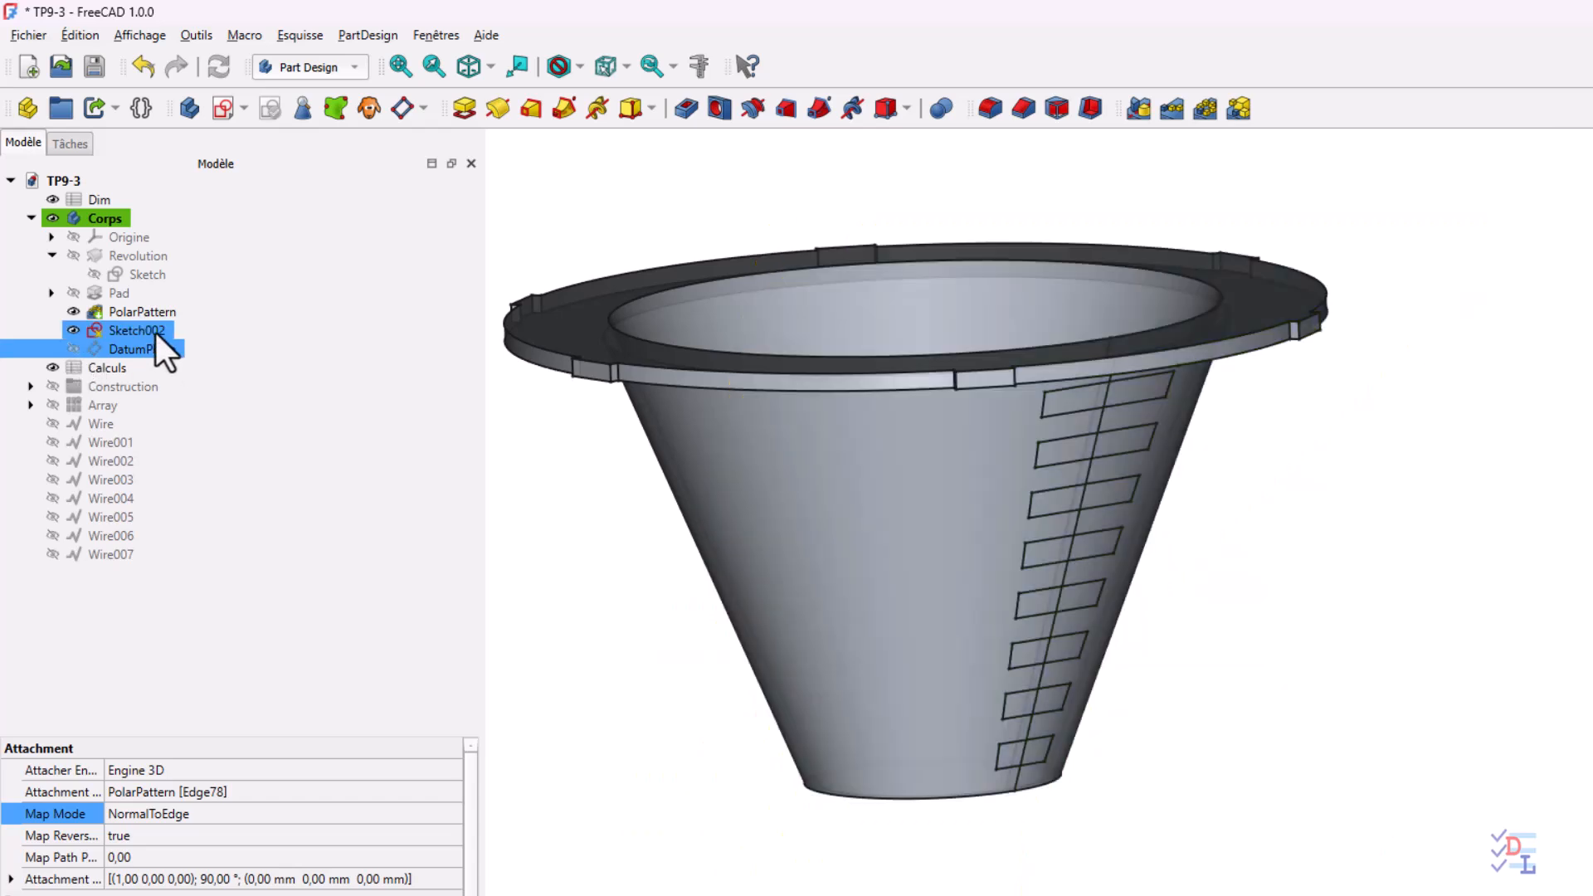
pyautogui.click(156, 329)
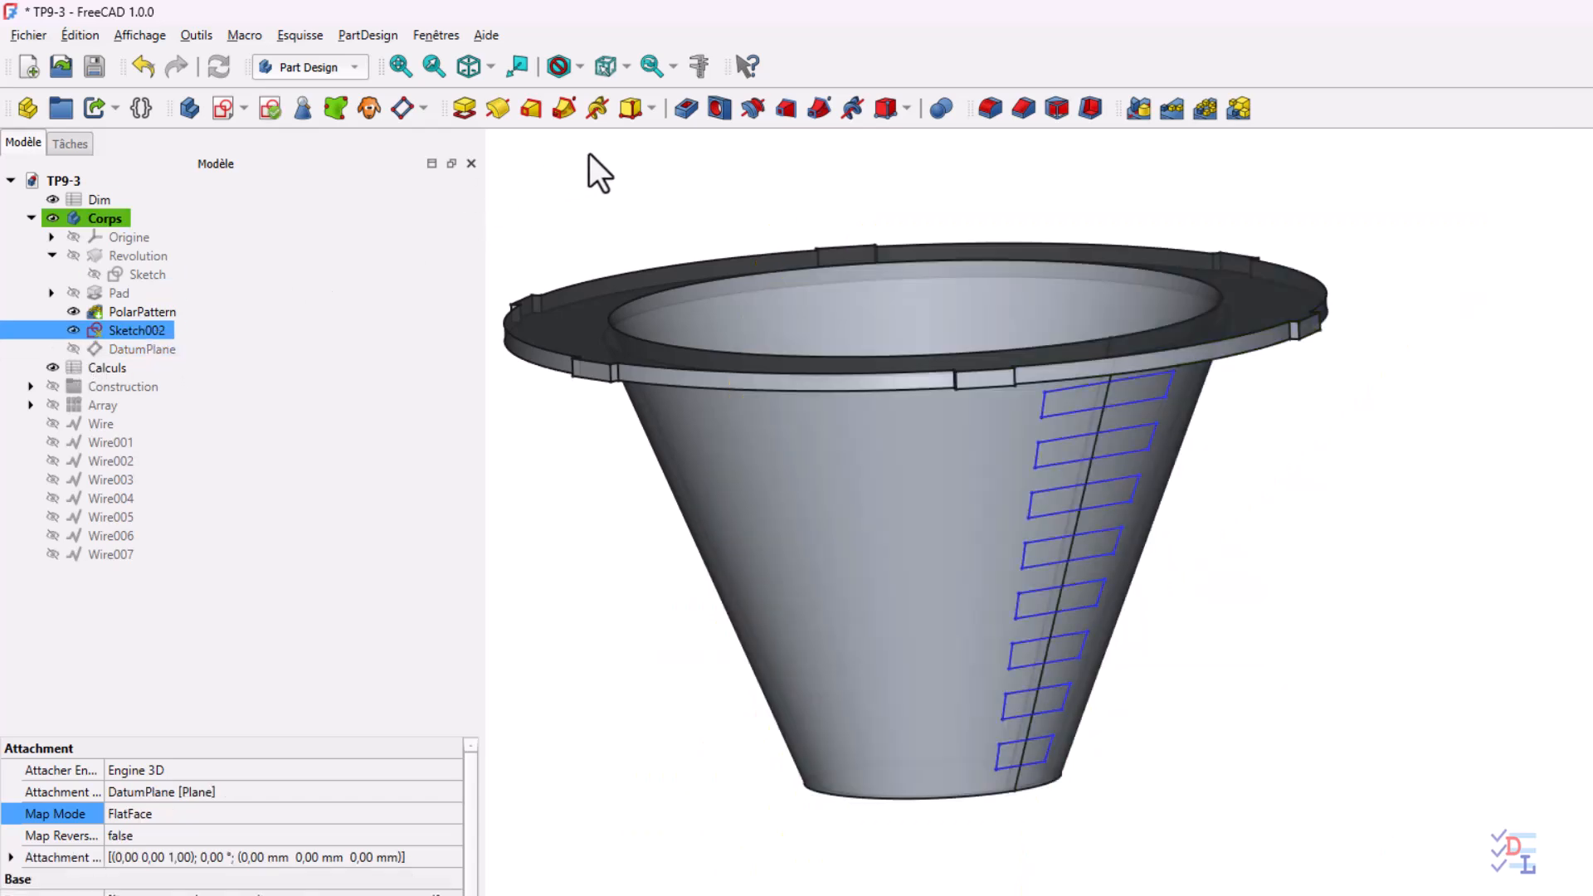
pyautogui.click(686, 109)
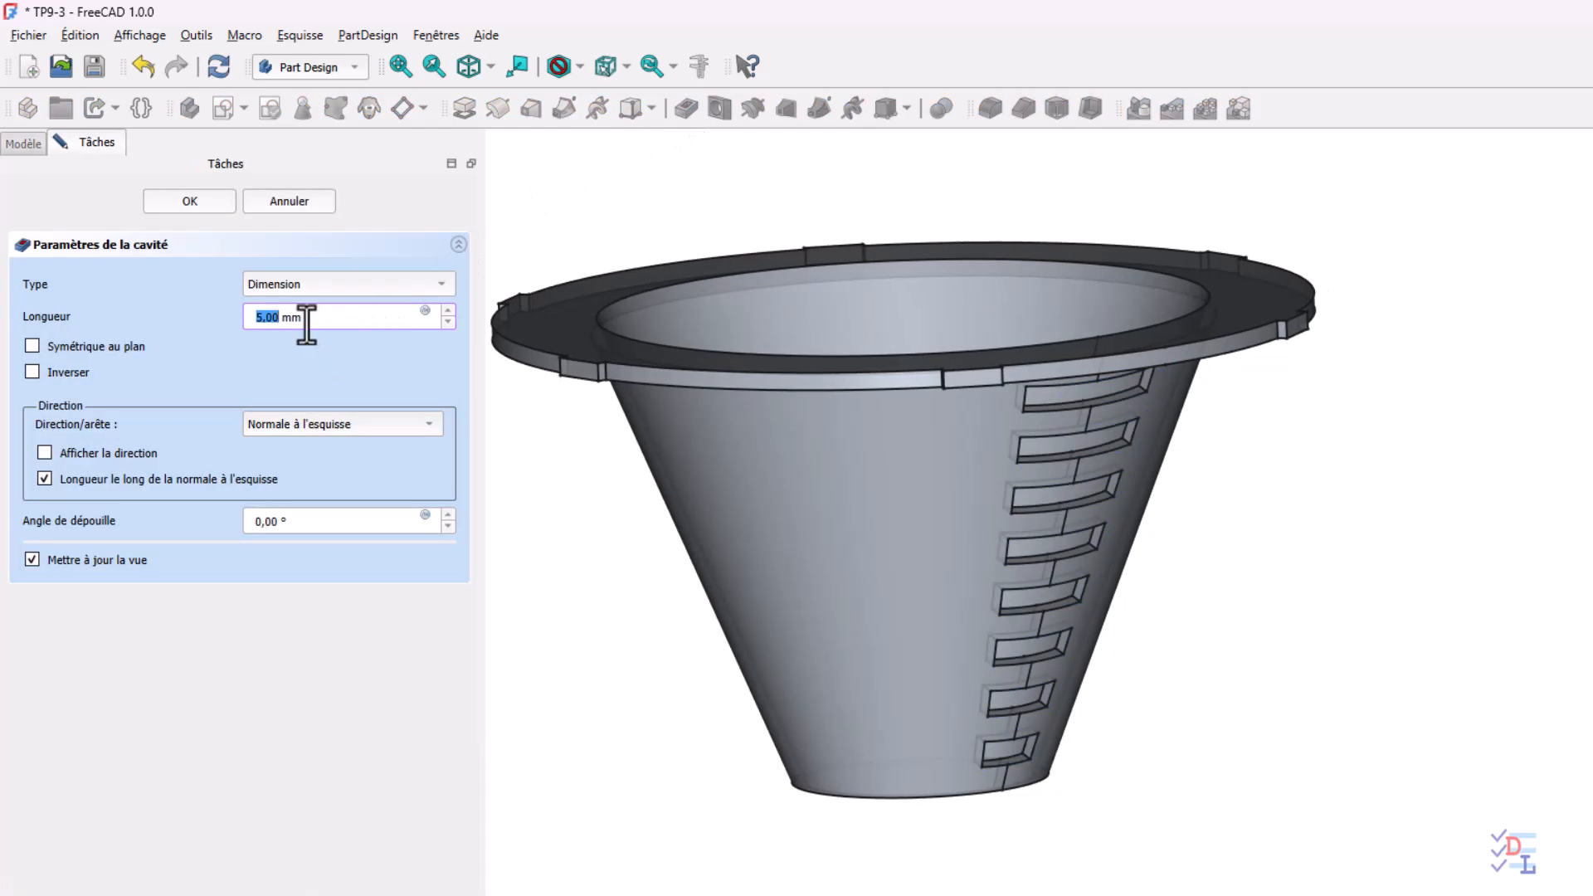
pyautogui.click(188, 203)
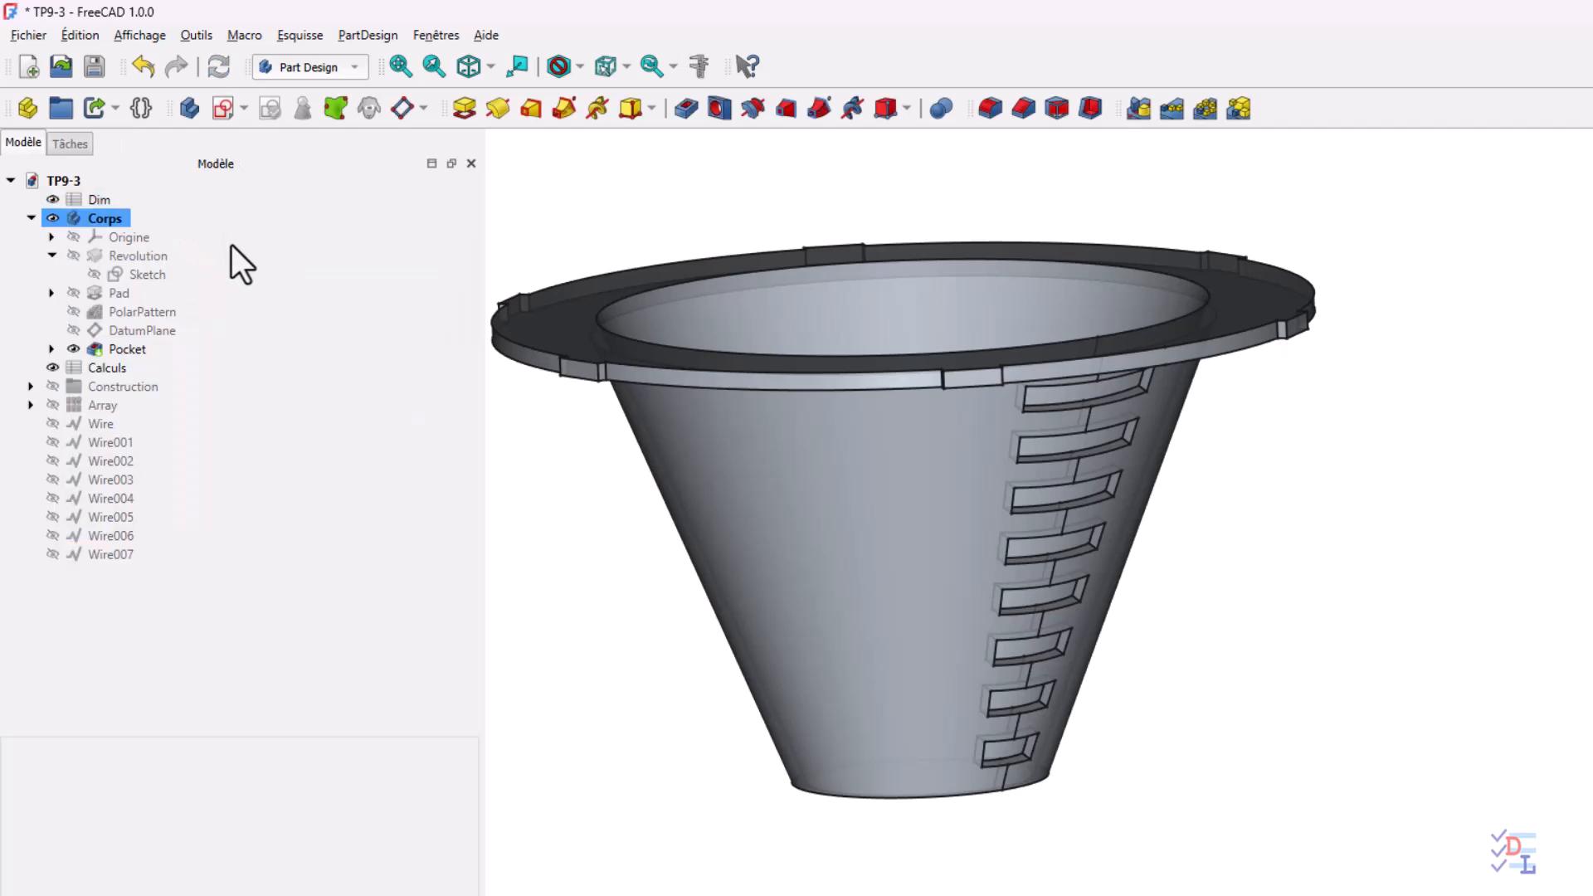
# Start a polar pattern around the Z axis that transforms tool shapes, with Pocket as the feature to repeat
pyautogui.click(687, 757)
pyautogui.moveTo(1278, 853); pyautogui.dragTo(1355, 686, button='middle')
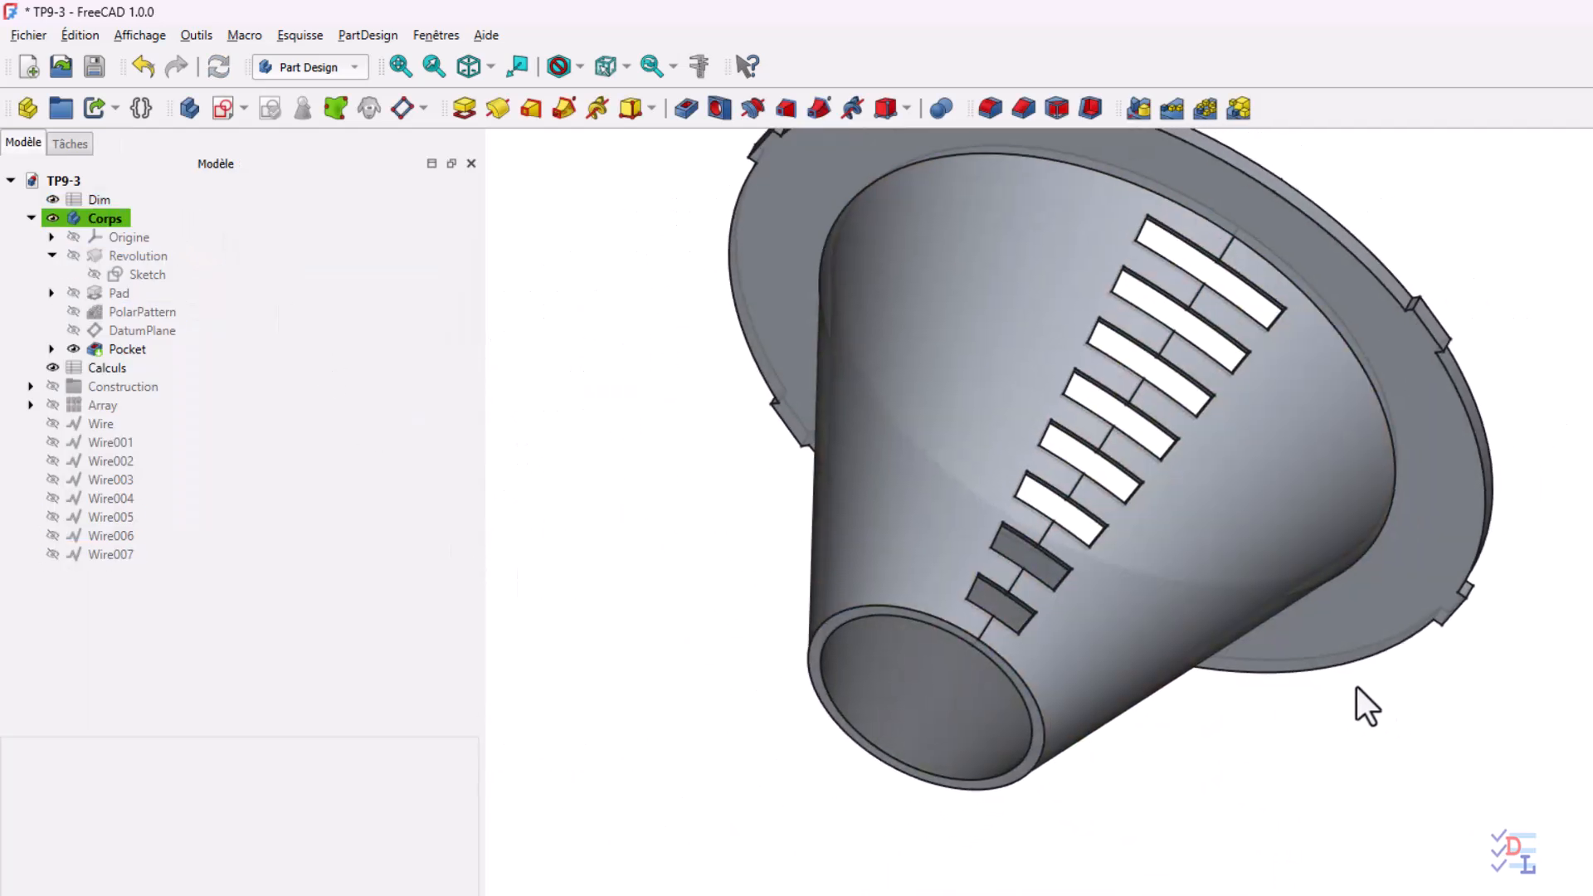
pyautogui.moveTo(1220, 714); pyautogui.dragTo(1281, 681, button='middle')
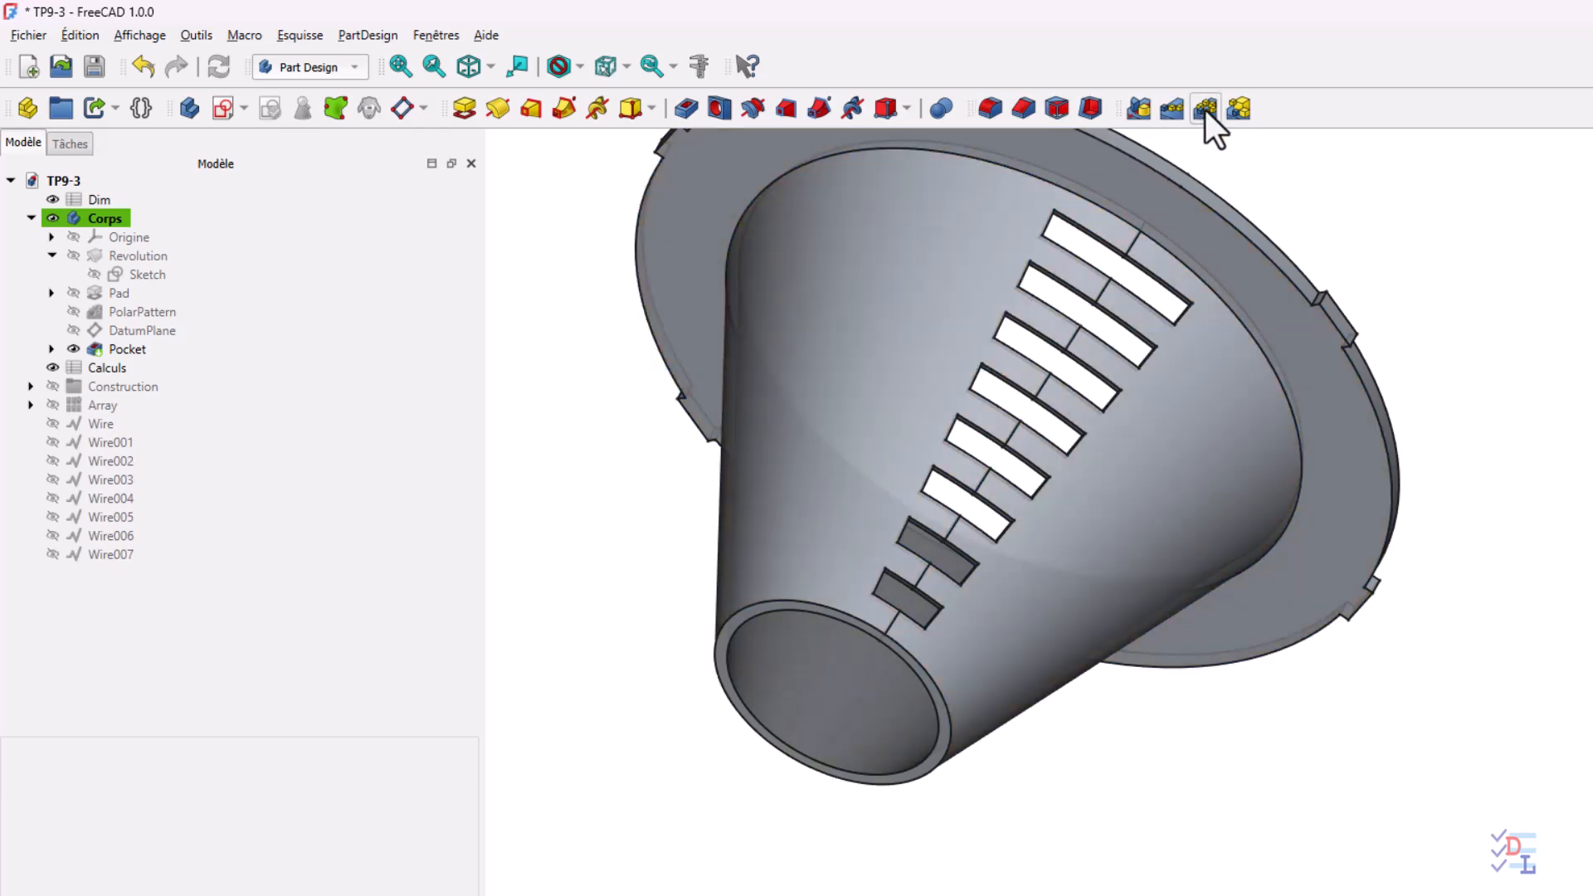
pyautogui.click(1205, 108)
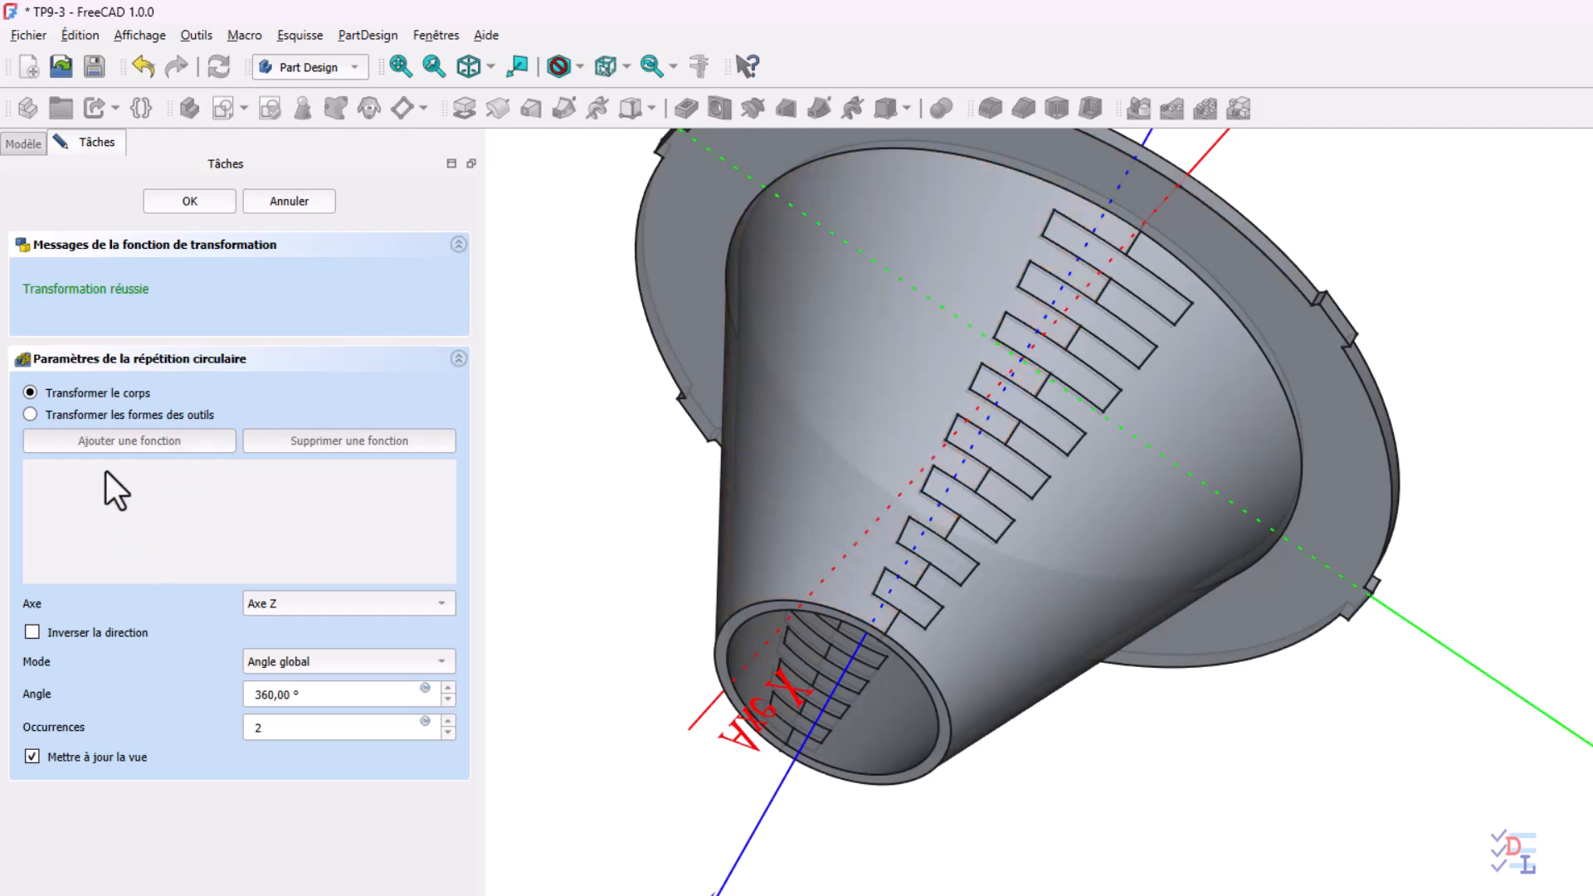
pyautogui.click(99, 414)
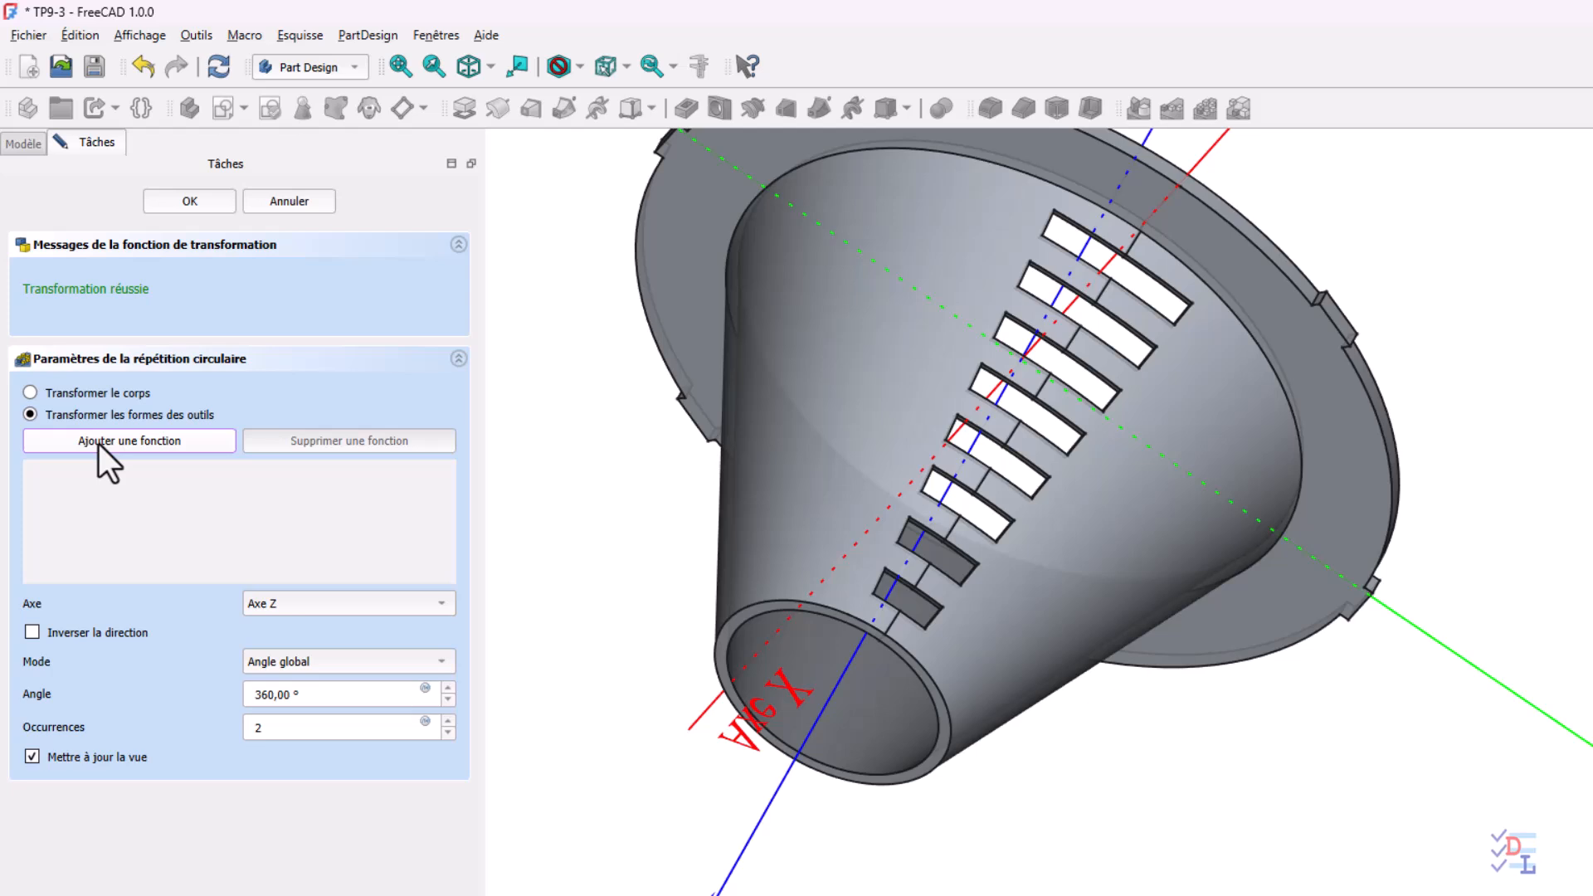
pyautogui.click(23, 149)
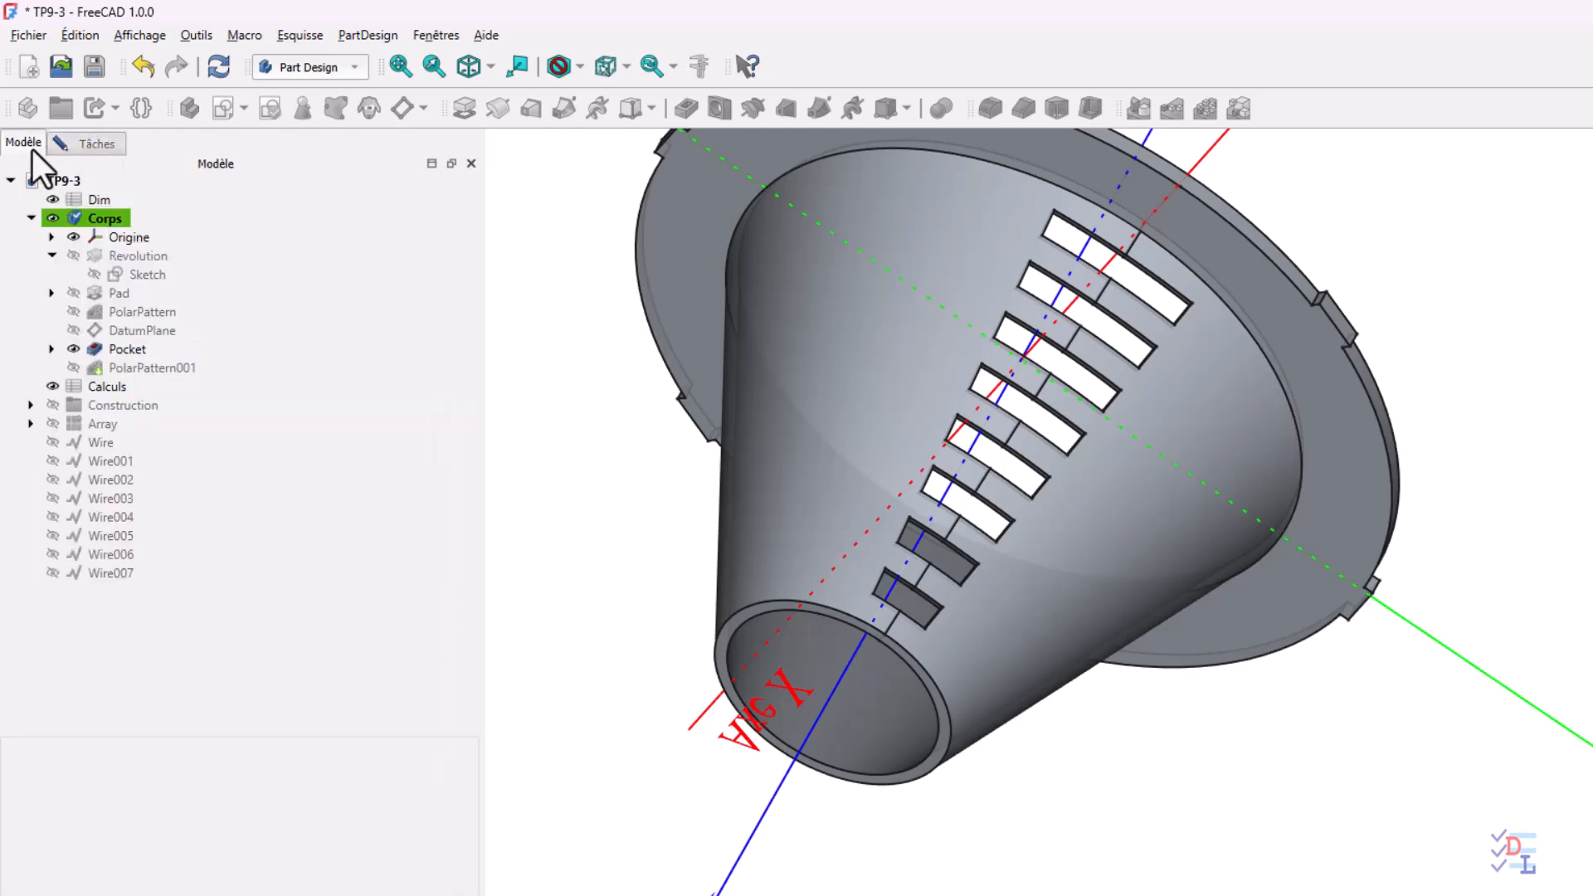
pyautogui.click(129, 366)
pyautogui.click(133, 351)
pyautogui.click(111, 147)
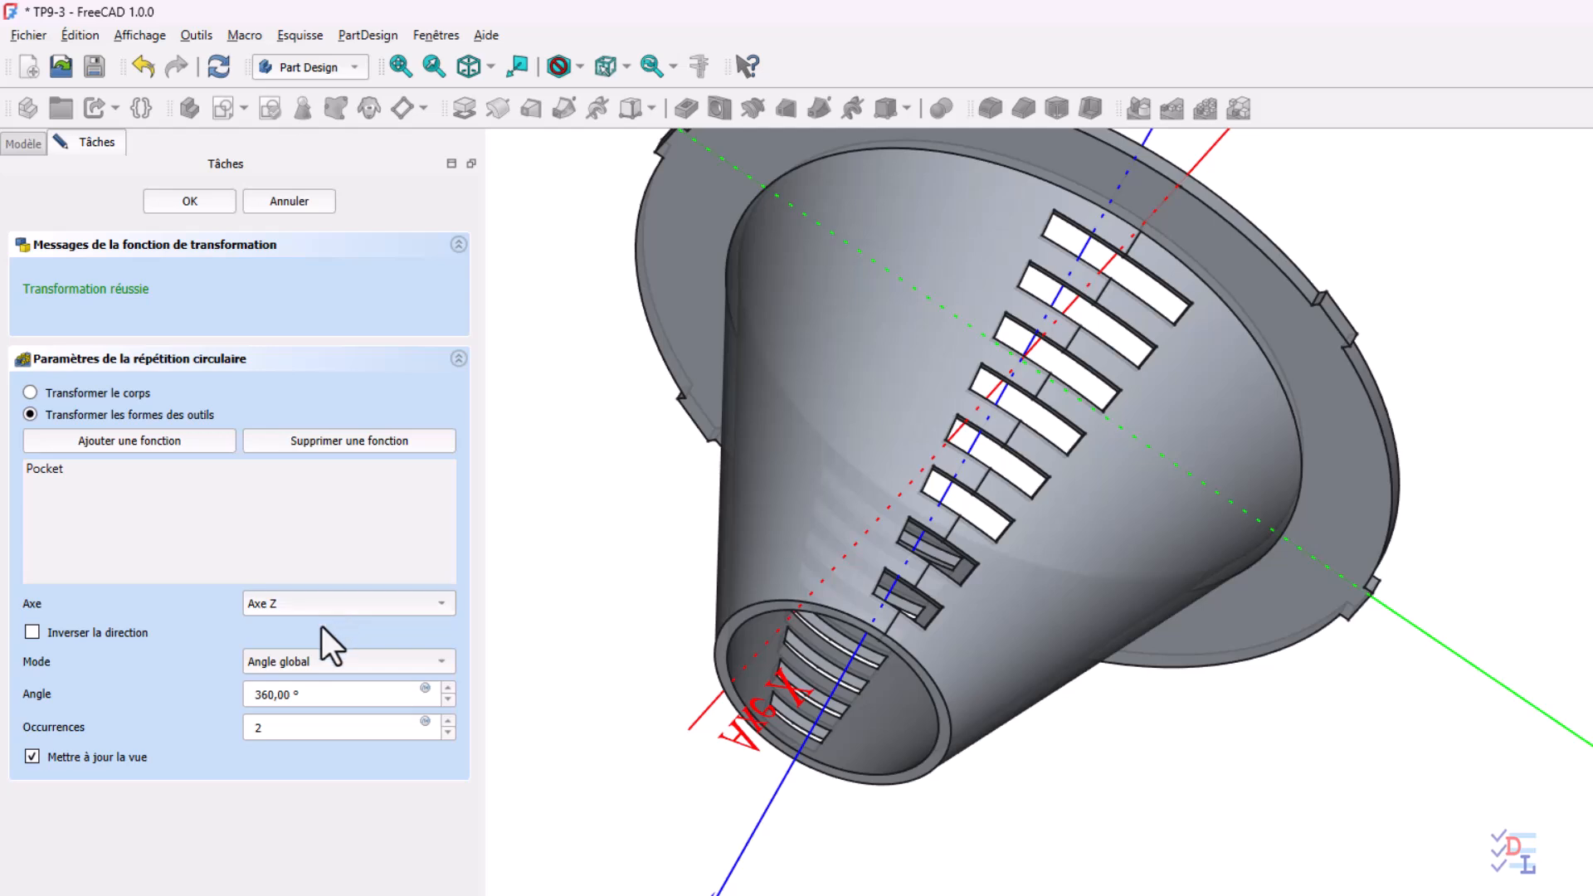
# Set the slot pattern to 8 occurrences over 360° and complete it
pyautogui.click(253, 729)
pyautogui.moveTo(262, 729); pyautogui.dragTo(212, 730)
pyautogui.write('8')
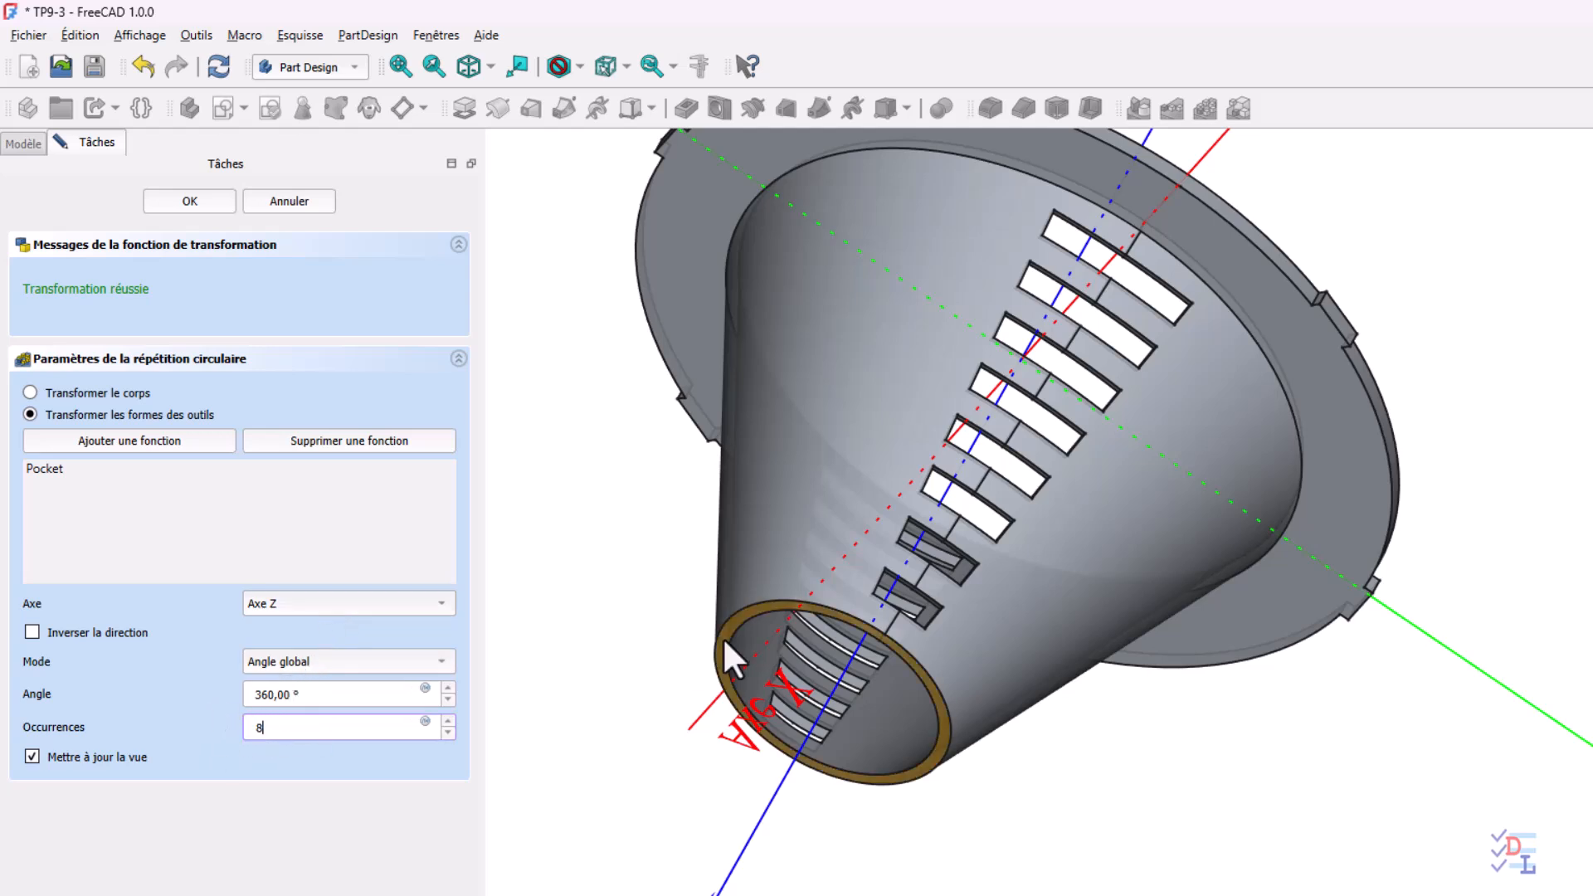
pyautogui.click(199, 203)
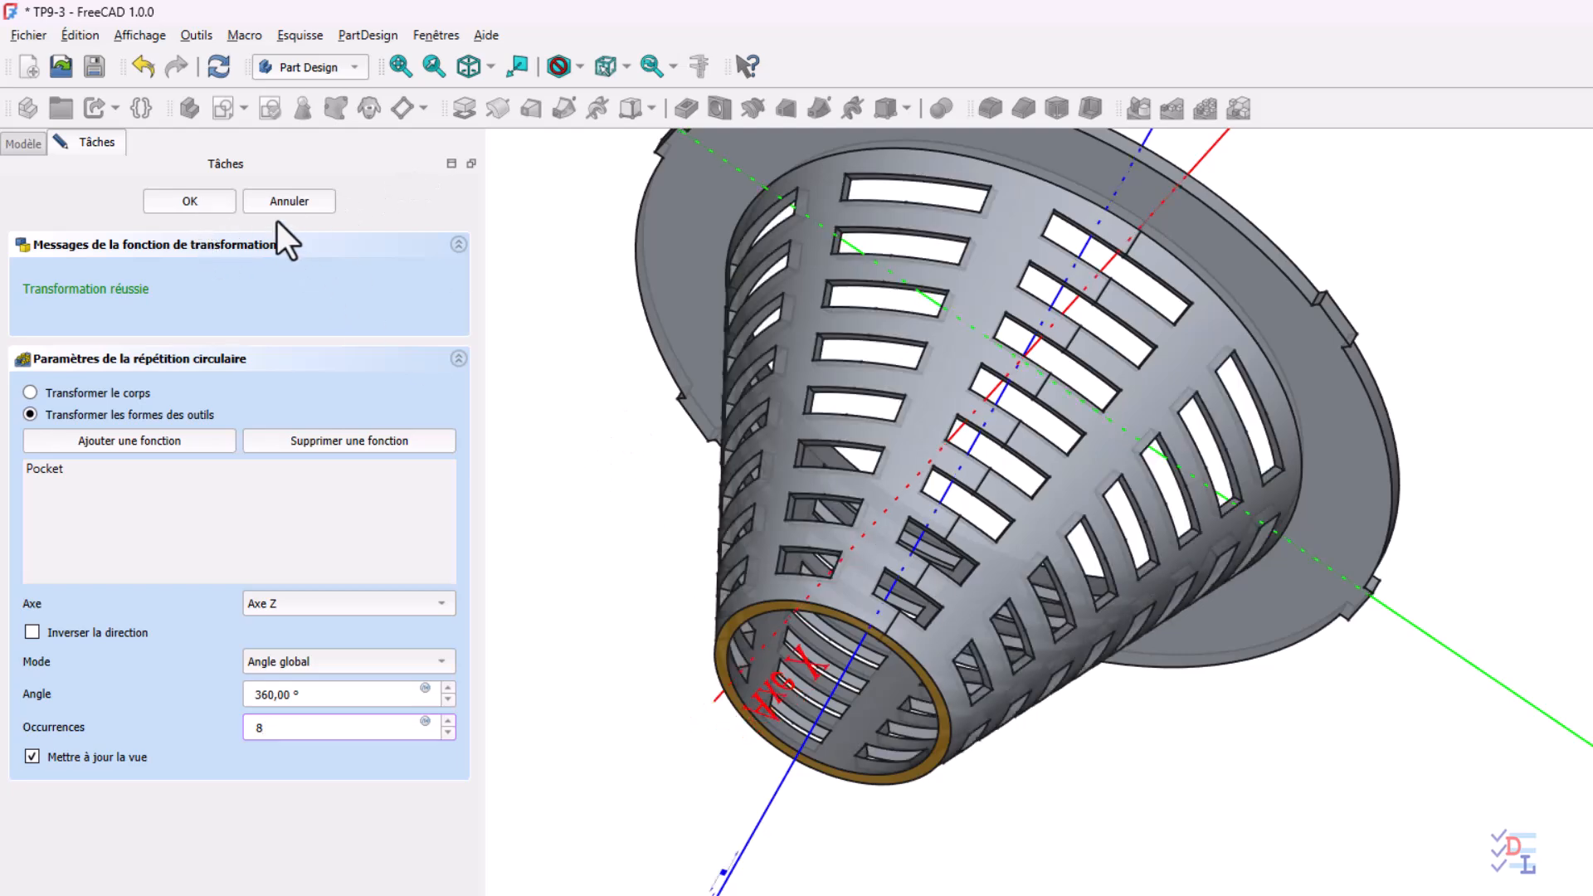
pyautogui.moveTo(520, 673); pyautogui.dragTo(629, 853, button='middle')
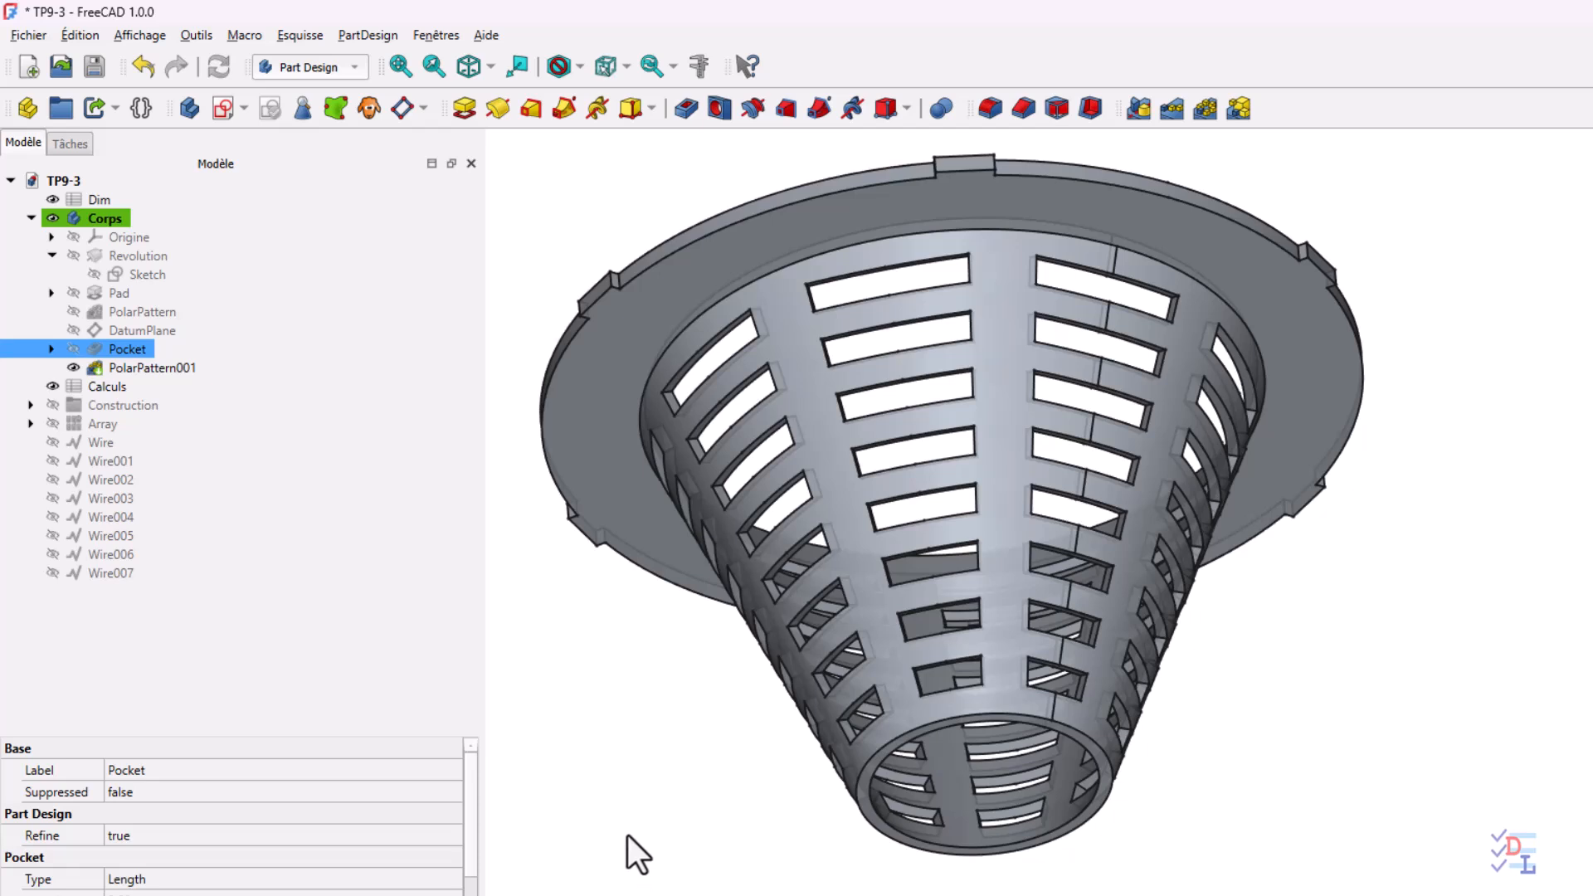